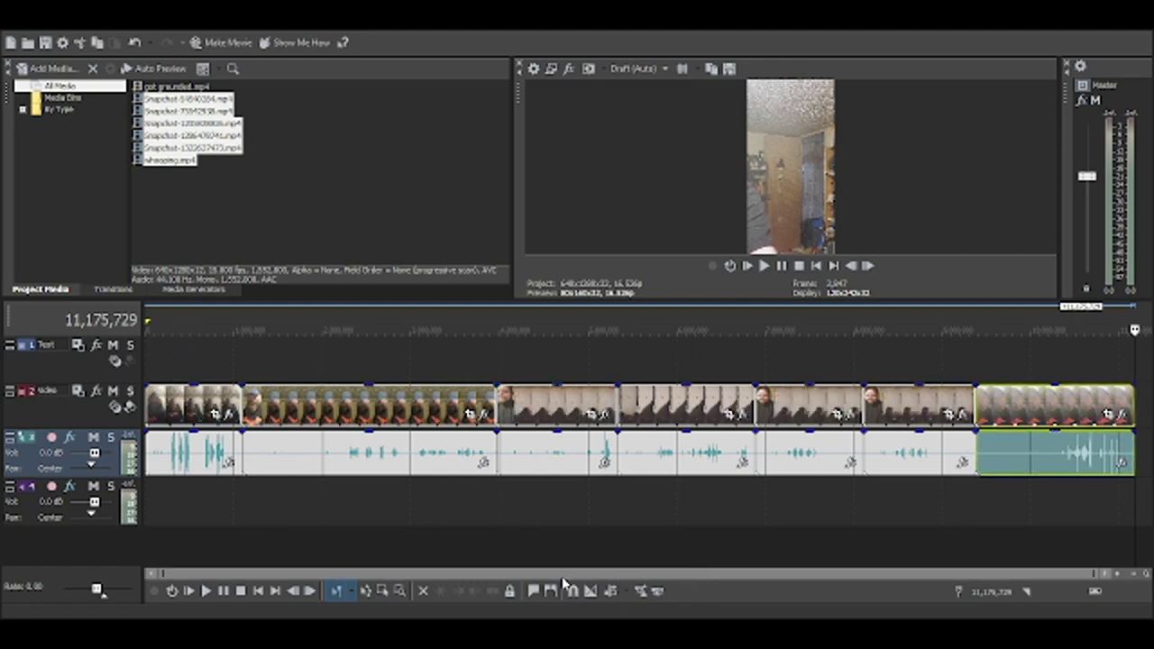
# - Drag the short opening clip past the sequence end and slide the next clip to the start
pyautogui.click(158, 327)
pyautogui.moveTo(158, 329); pyautogui.dragTo(146, 331)
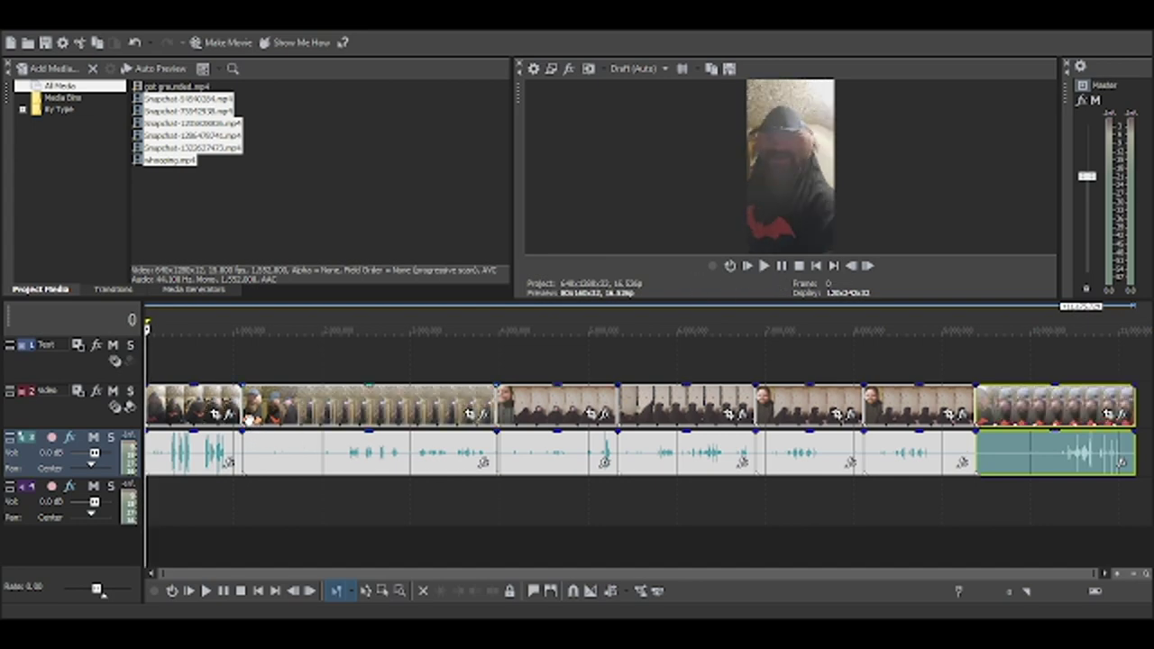
pyautogui.click(192, 402)
pyautogui.moveTo(192, 401)
pyautogui.mouseDown()
pyautogui.moveTo(1126, 359)
pyautogui.moveTo(1057, 414)
pyautogui.mouseUp()
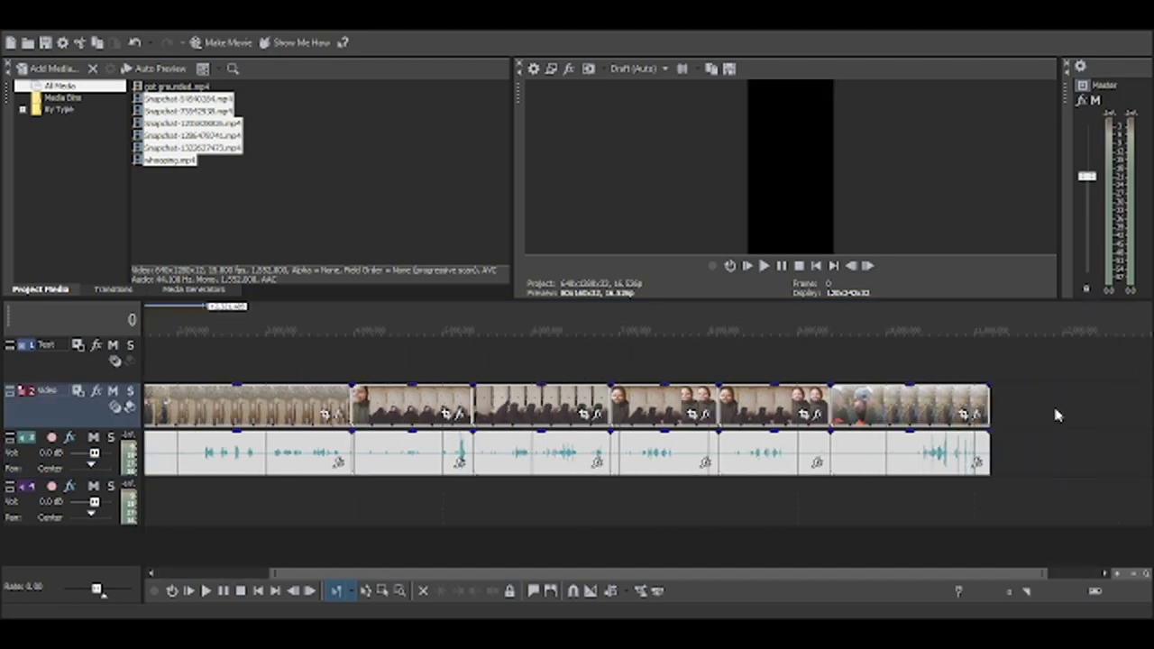
pyautogui.moveTo(1030, 370); pyautogui.dragTo(1075, 413)
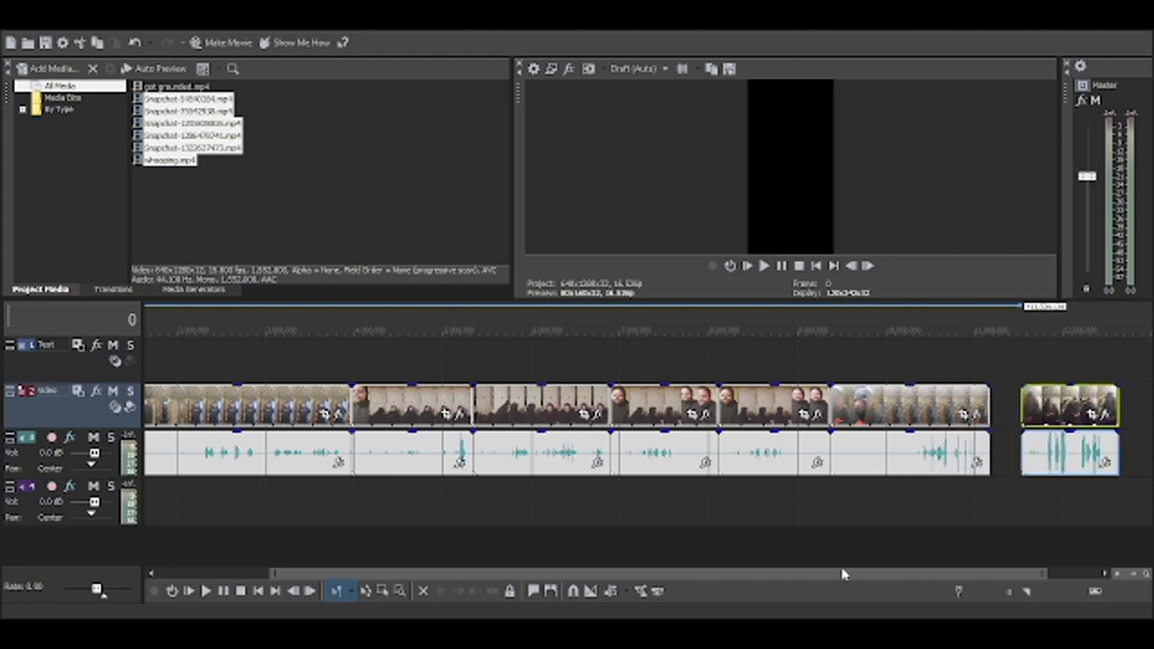
pyautogui.moveTo(811, 575); pyautogui.dragTo(464, 582)
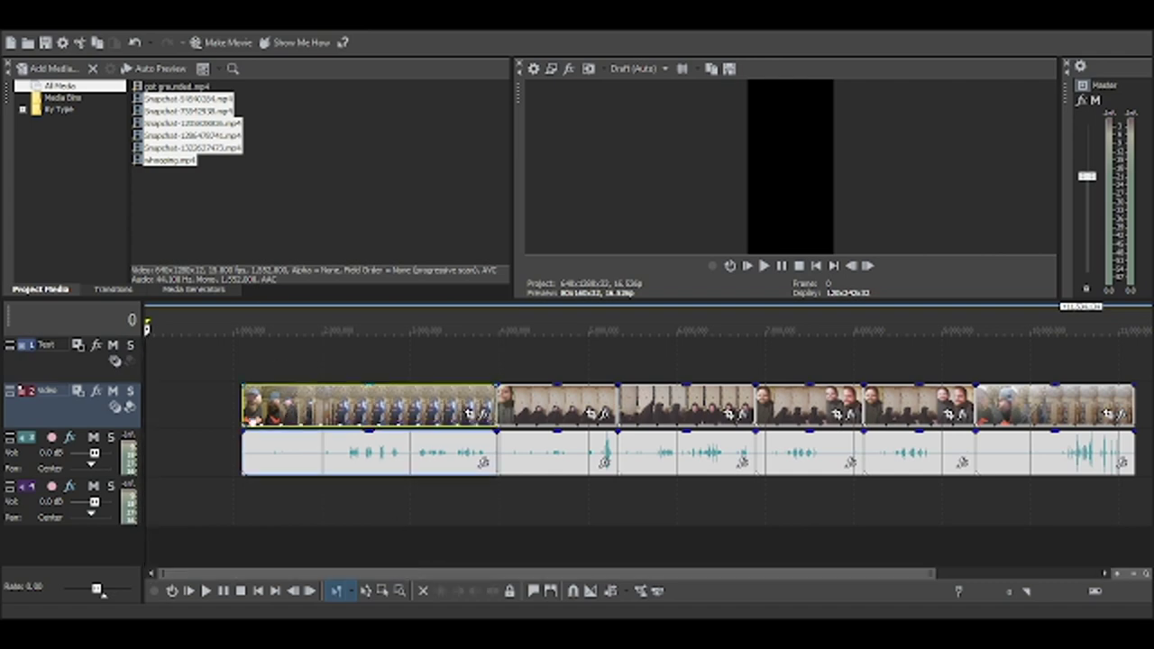
pyautogui.moveTo(290, 417); pyautogui.dragTo(193, 417)
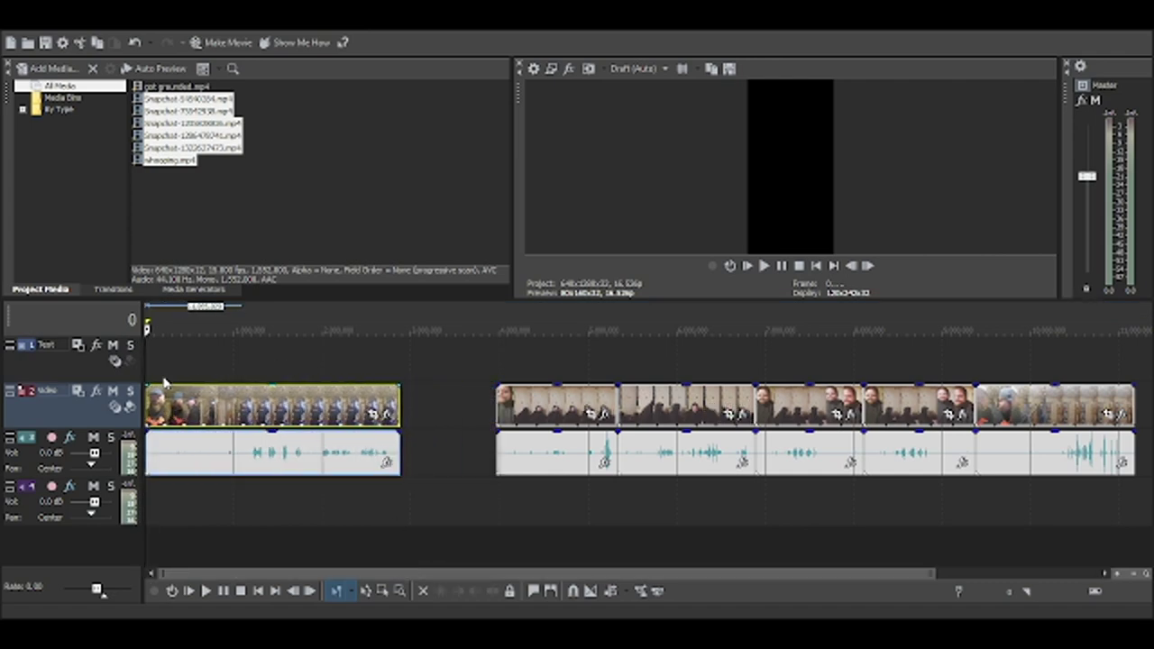
pyautogui.click(175, 415)
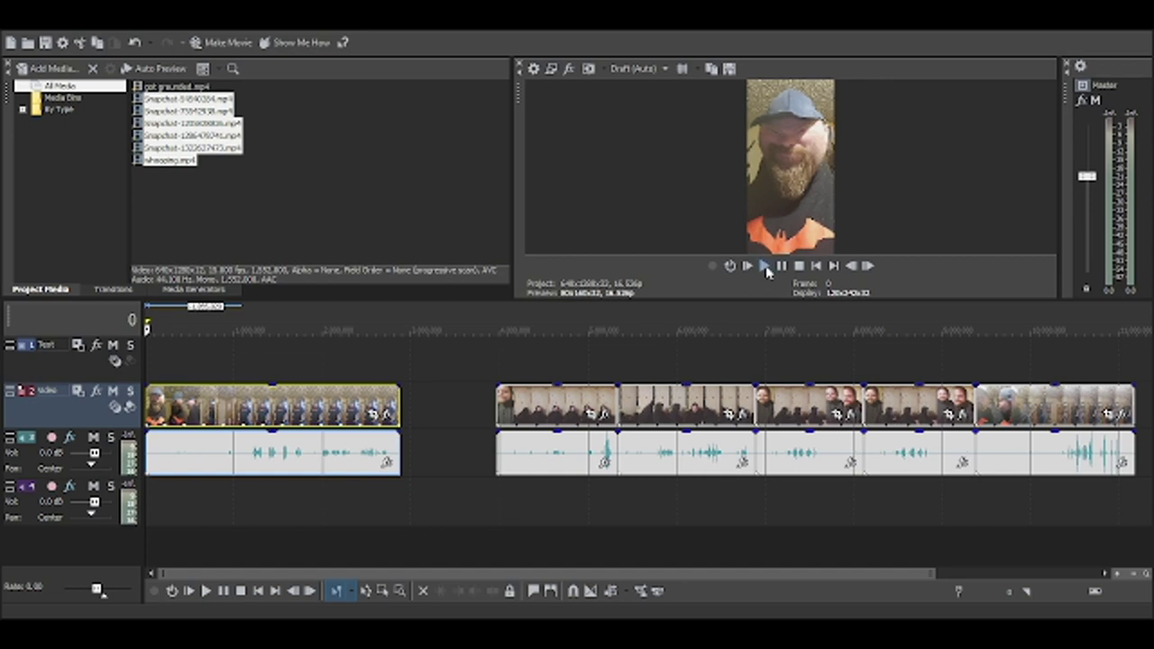
pyautogui.click(764, 266)
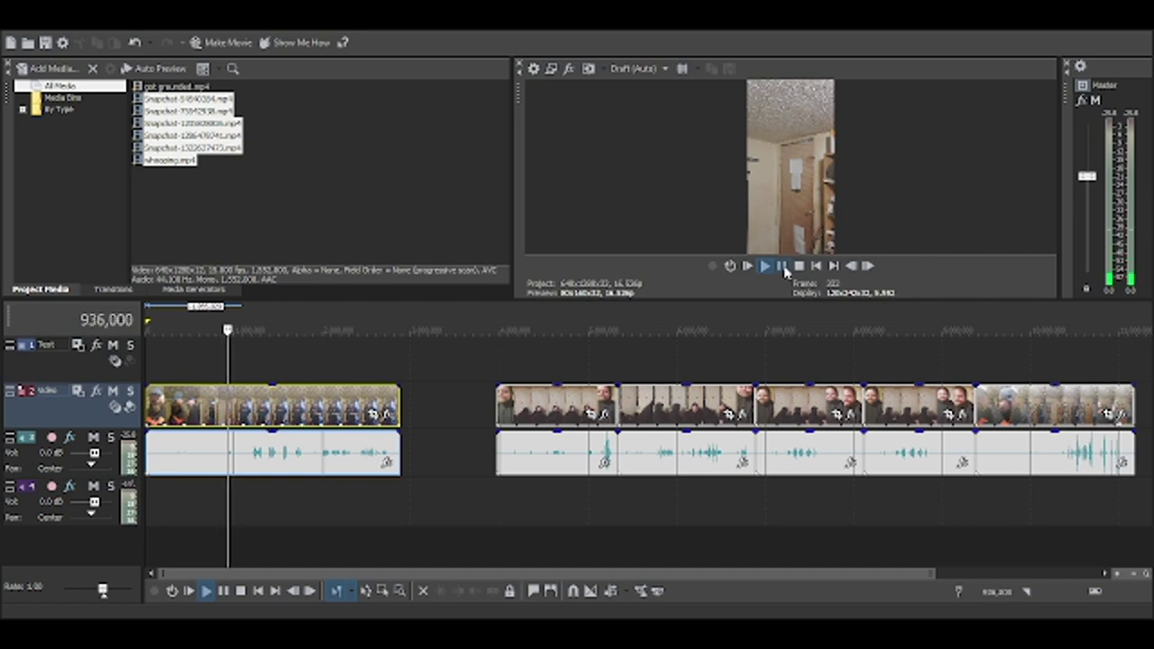
pyautogui.click(784, 266)
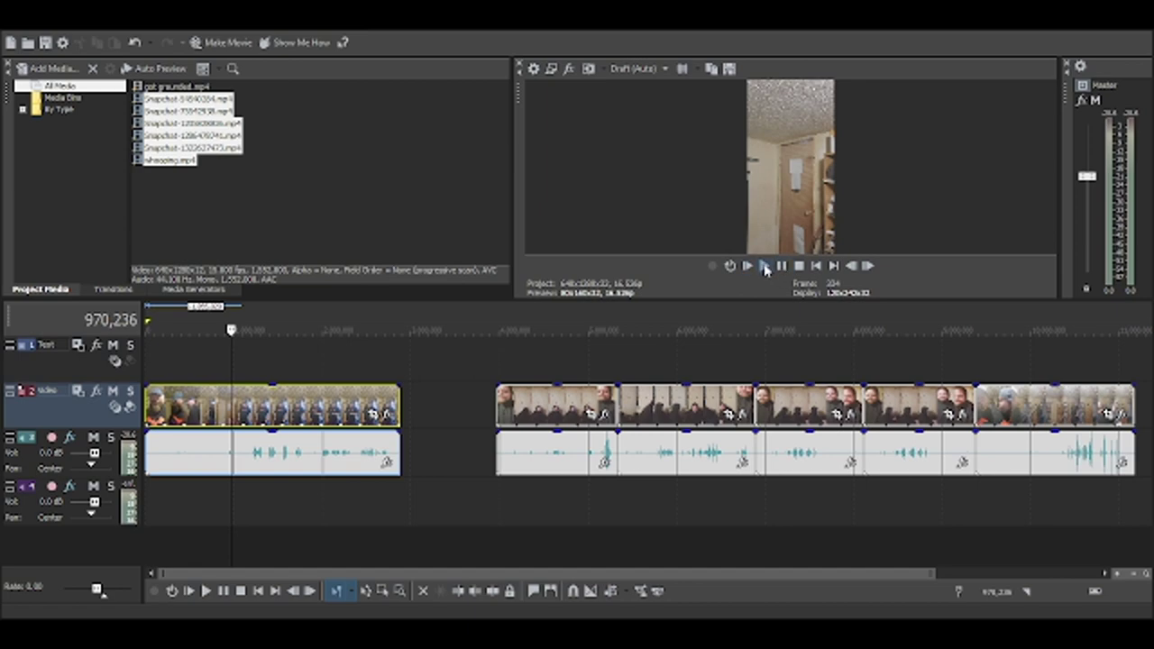
pyautogui.click(765, 267)
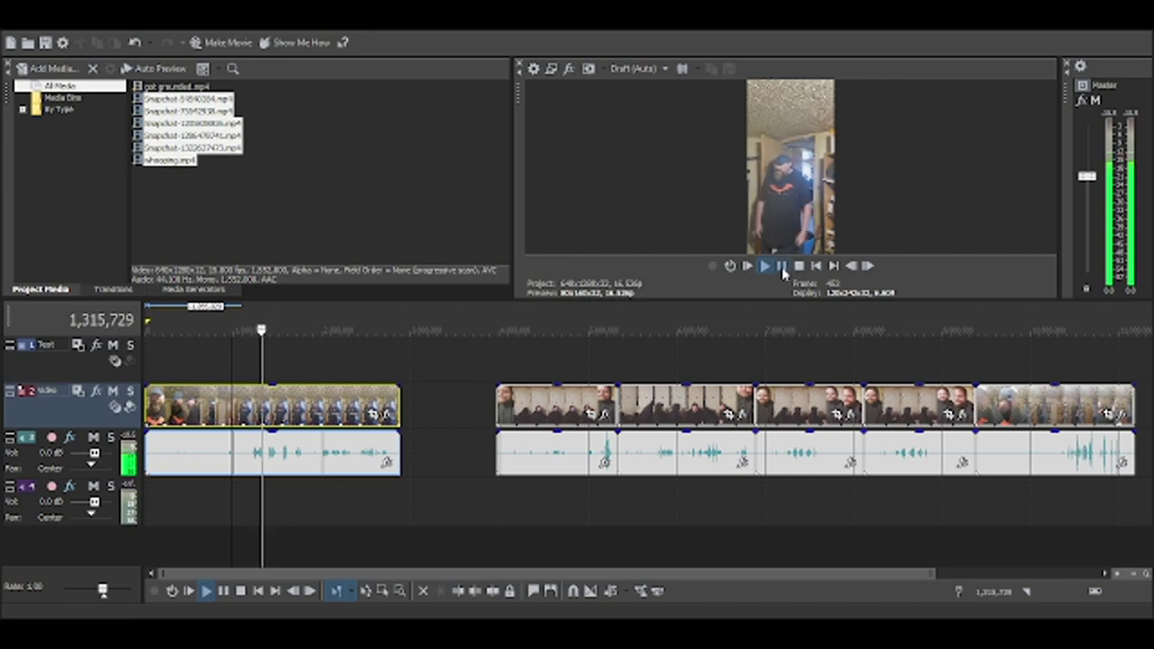
pyautogui.click(782, 266)
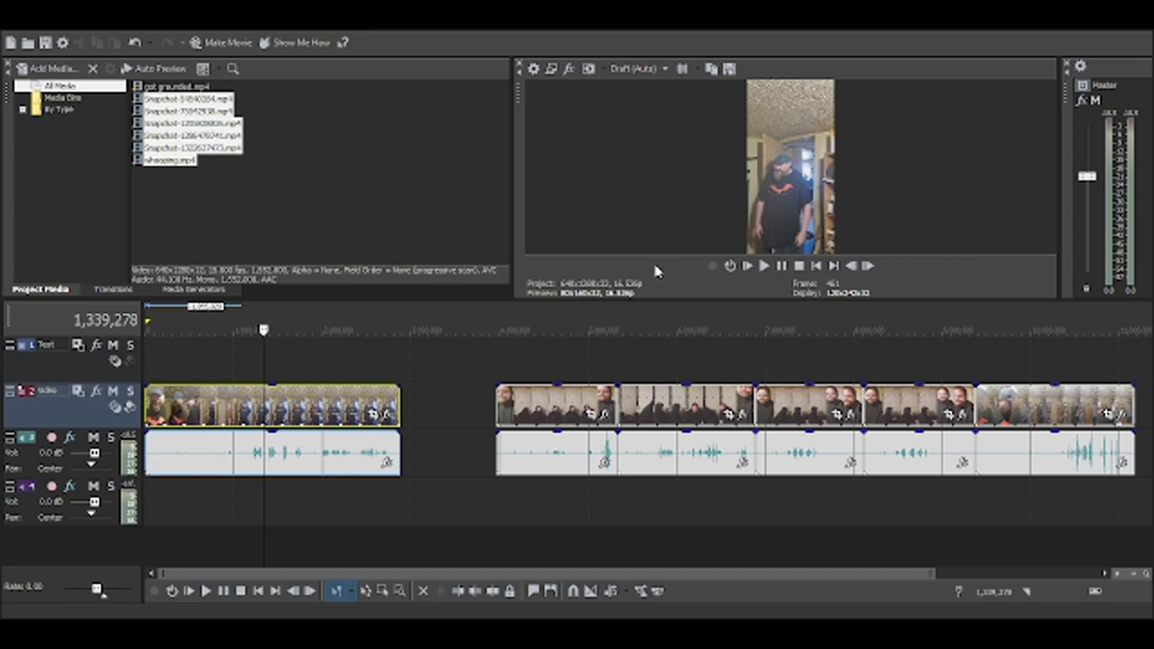
pyautogui.click(318, 137)
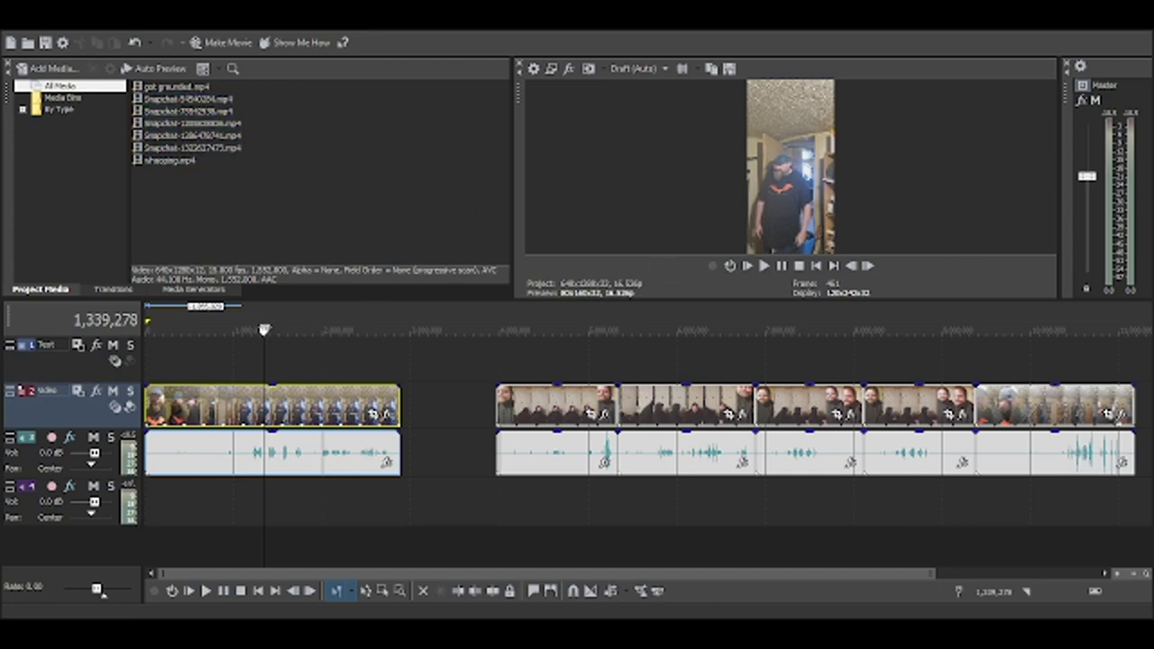
# - Scrub the ruler through the clip after the gap to locate its new start
pyautogui.click(500, 334)
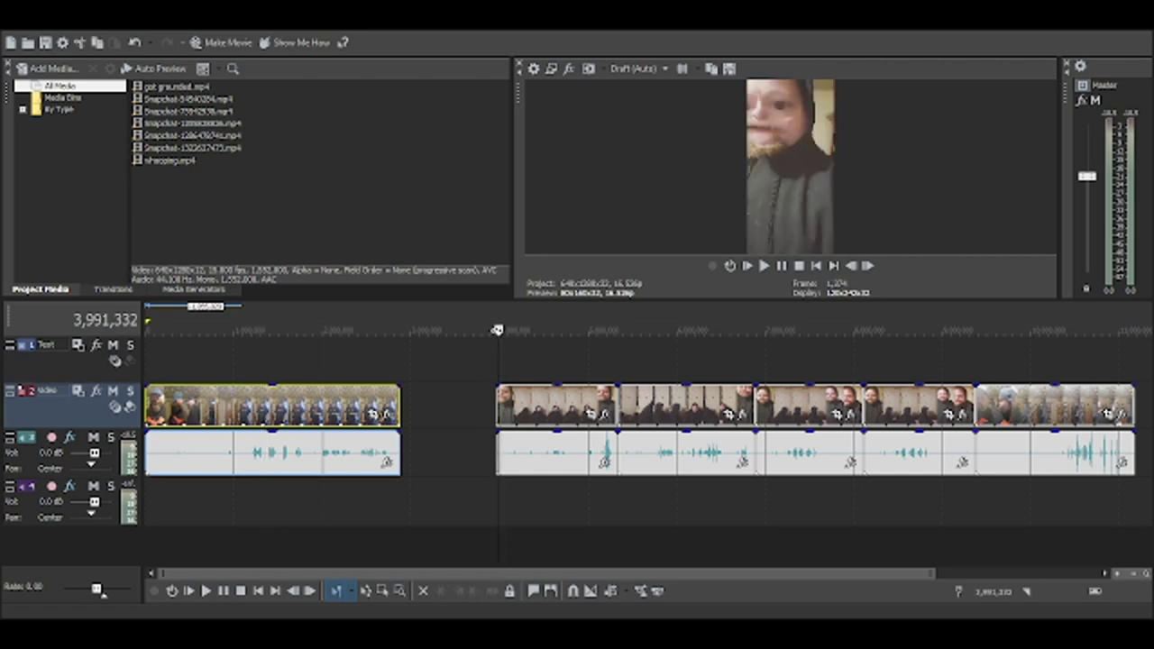
pyautogui.moveTo(500, 330); pyautogui.dragTo(664, 331)
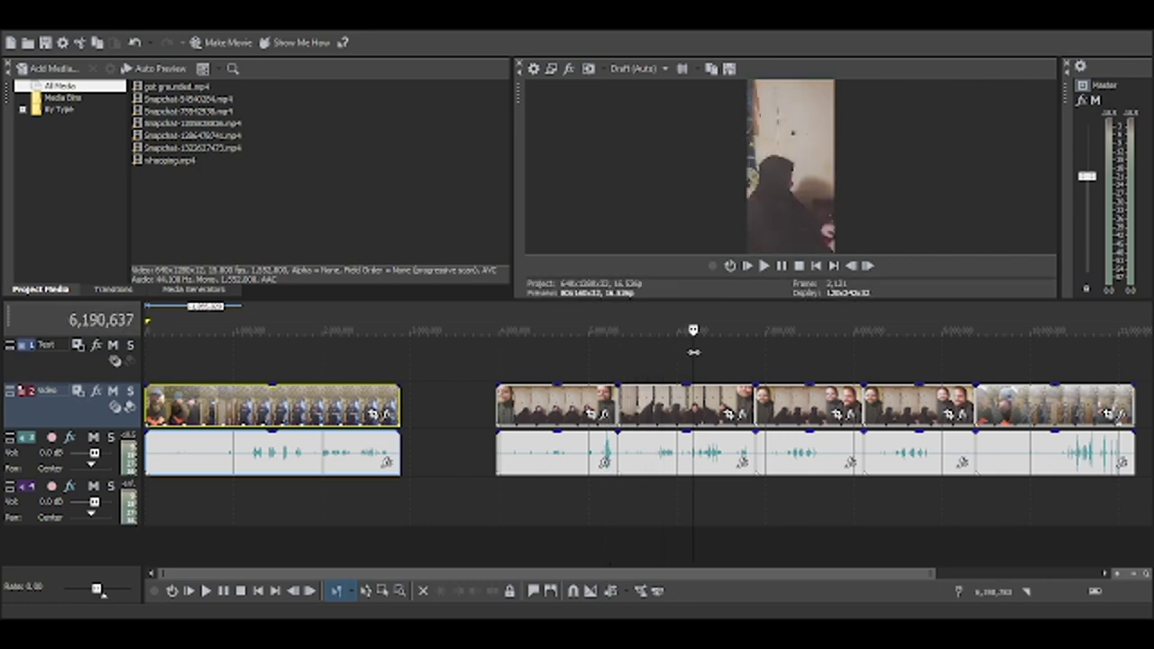
pyautogui.moveTo(693, 353)
pyautogui.mouseDown()
pyautogui.moveTo(559, 338)
pyautogui.moveTo(687, 349)
pyautogui.mouseUp()
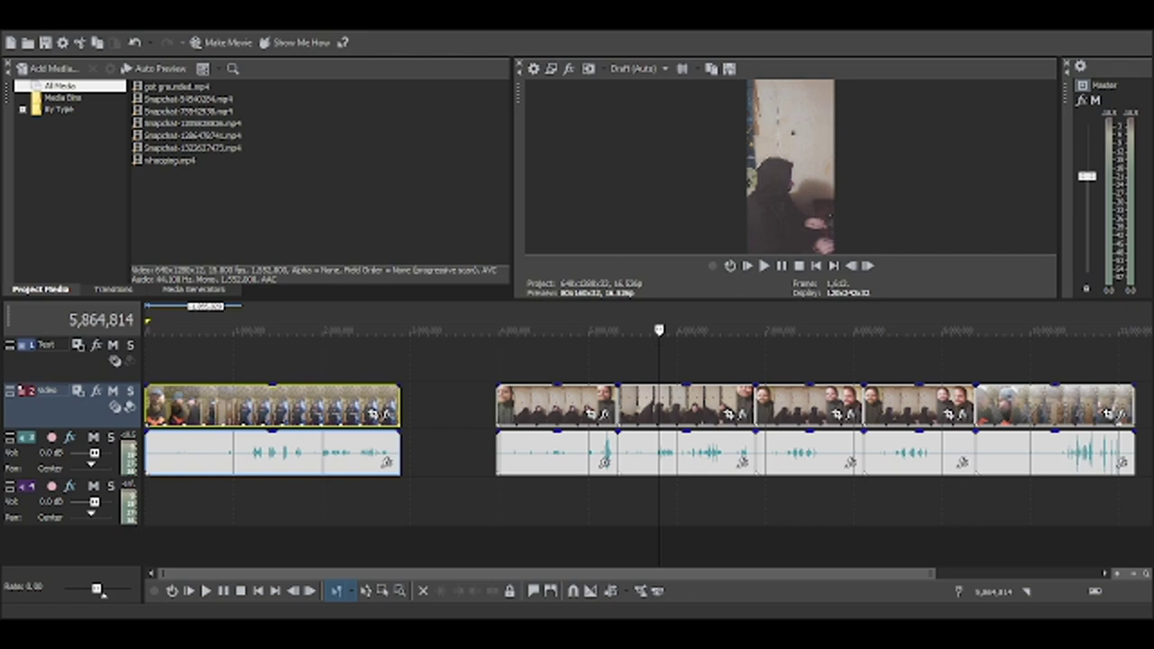
pyautogui.moveTo(659, 329); pyautogui.dragTo(671, 330)
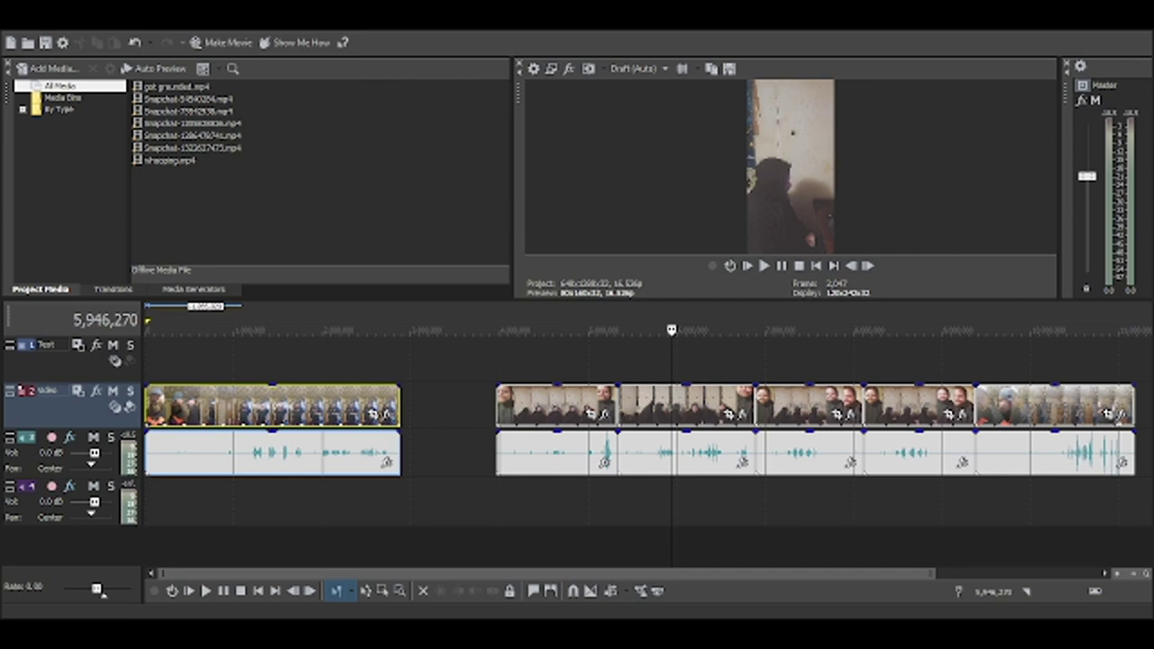
pyautogui.click(505, 333)
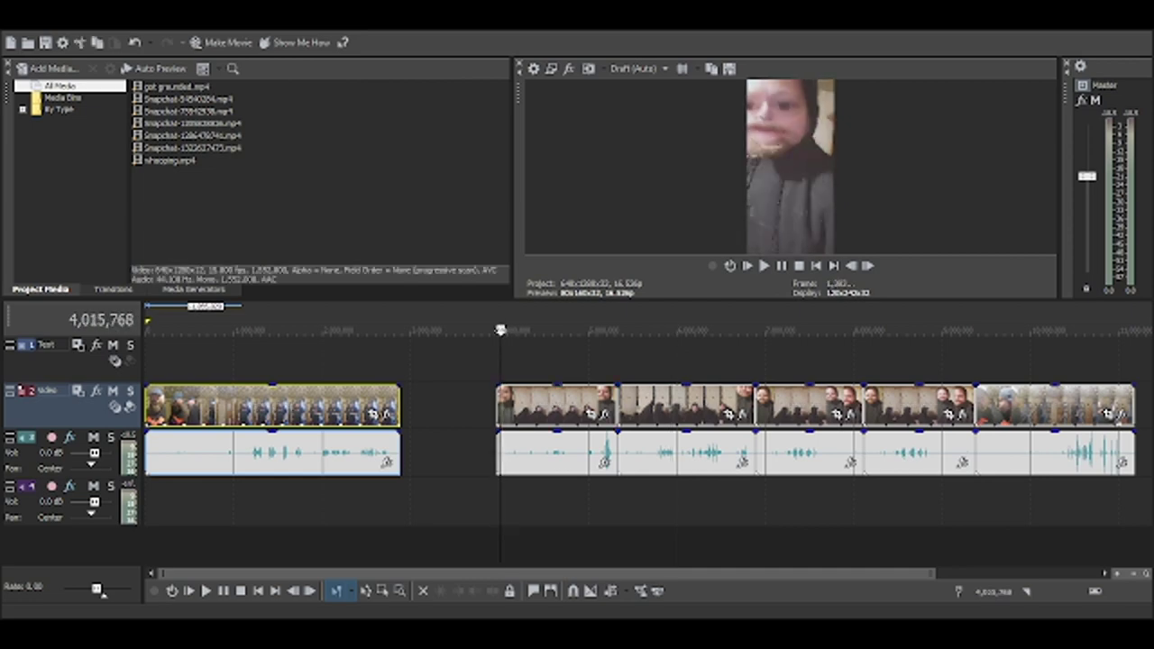
pyautogui.moveTo(501, 331); pyautogui.dragTo(499, 331)
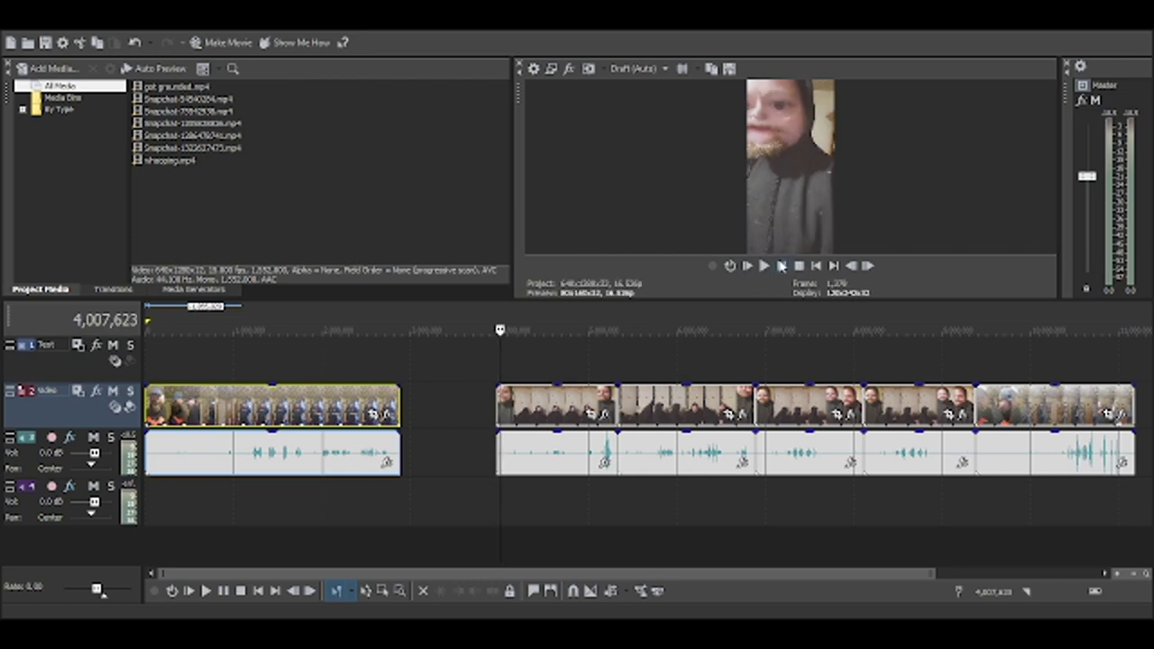
# - Play, step back four frames, mark the cut point on the ruler and select that clip
pyautogui.click(768, 266)
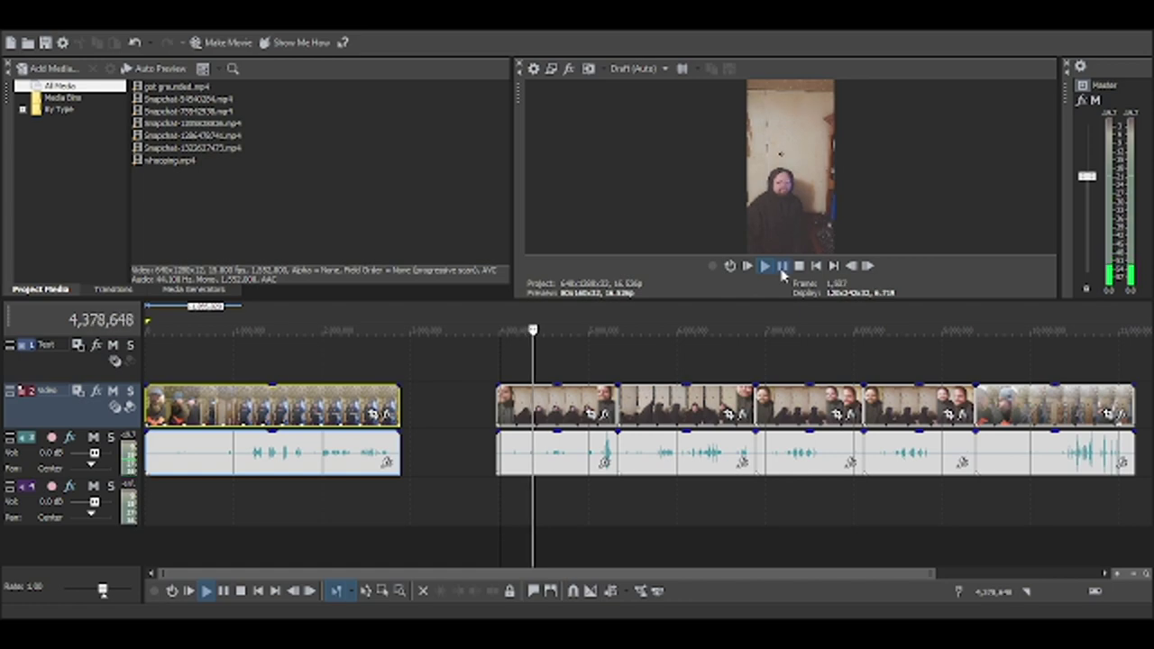
pyautogui.click(780, 266)
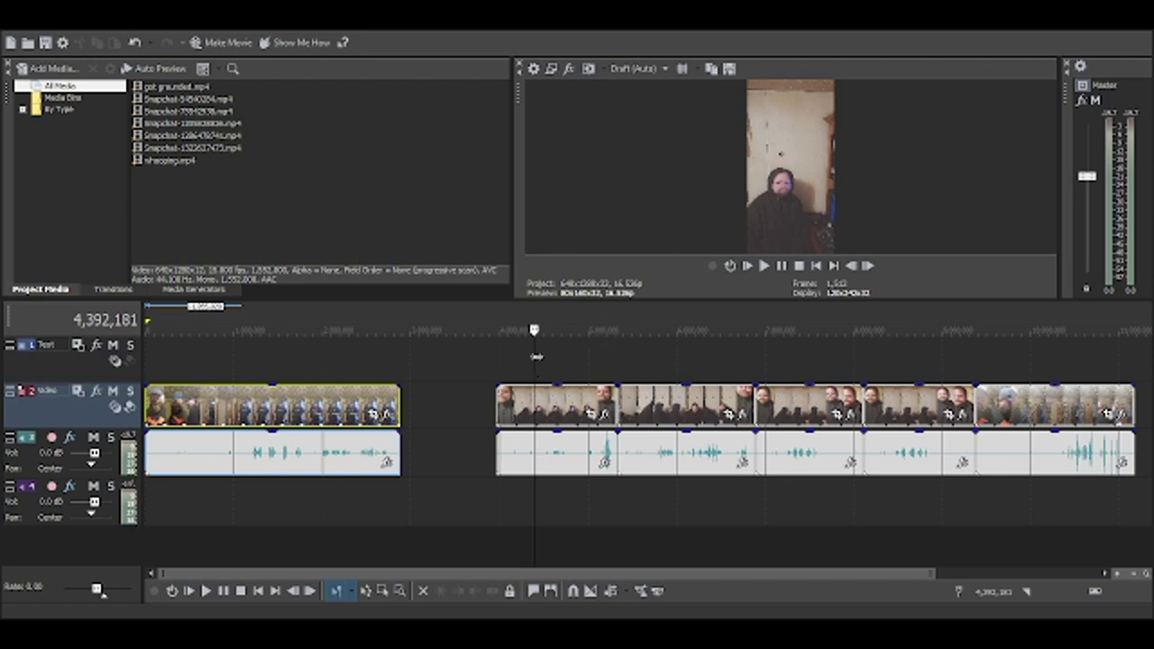
pyautogui.click(851, 266)
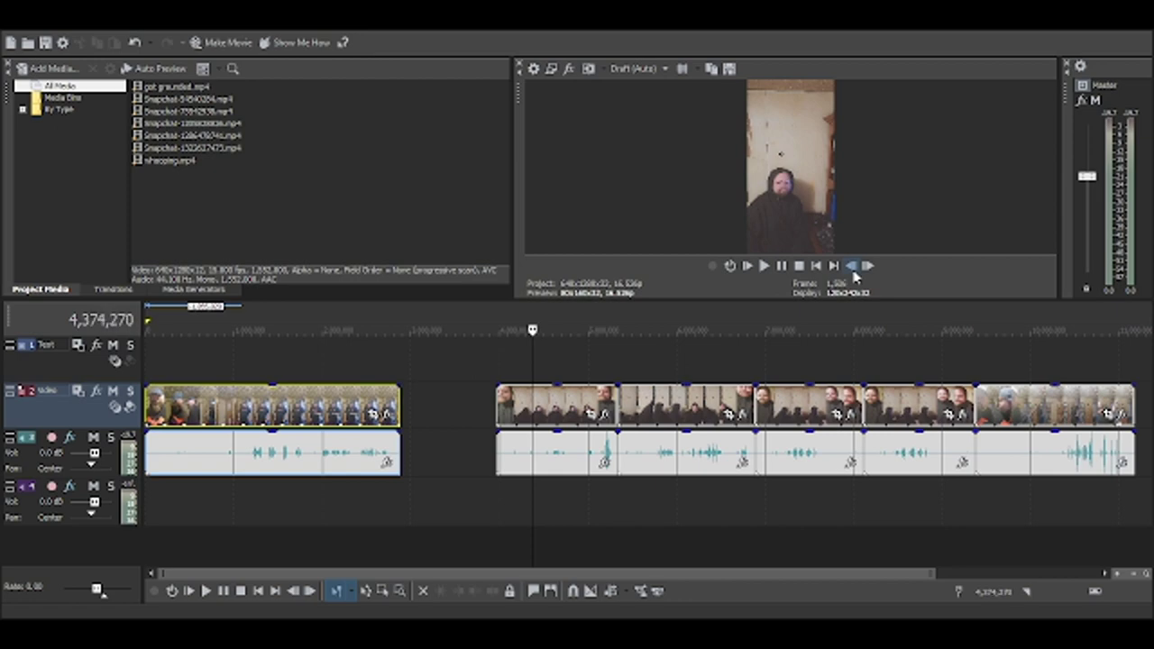
pyautogui.click(852, 266)
pyautogui.click(852, 266)
pyautogui.click(851, 266)
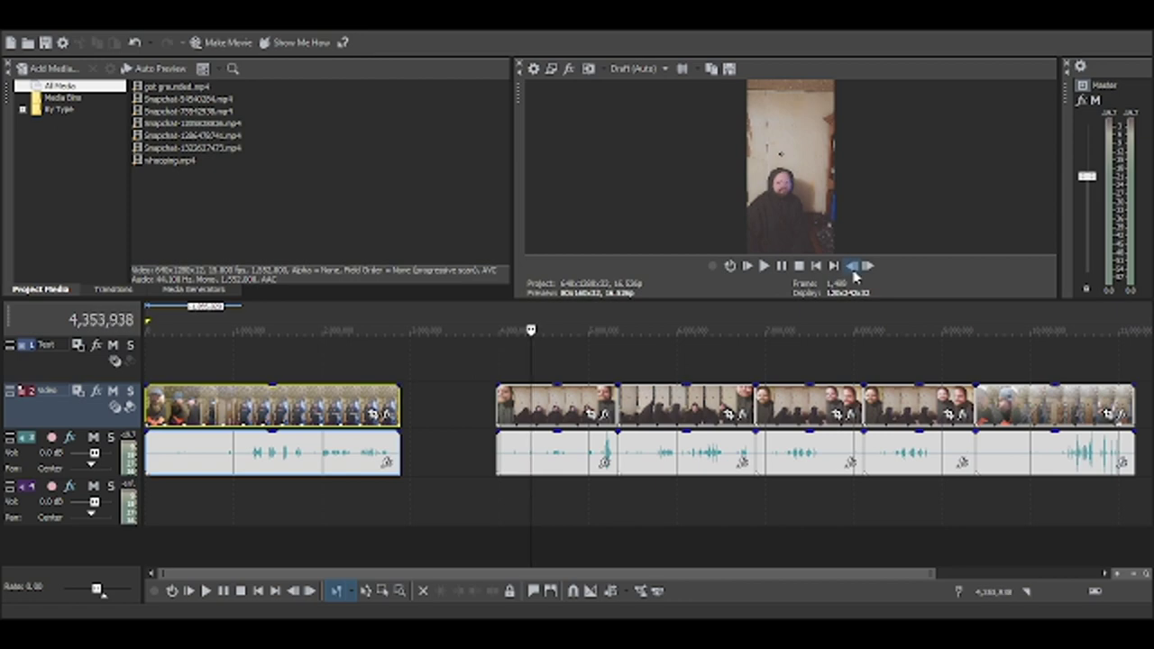
pyautogui.click(852, 266)
pyautogui.click(852, 265)
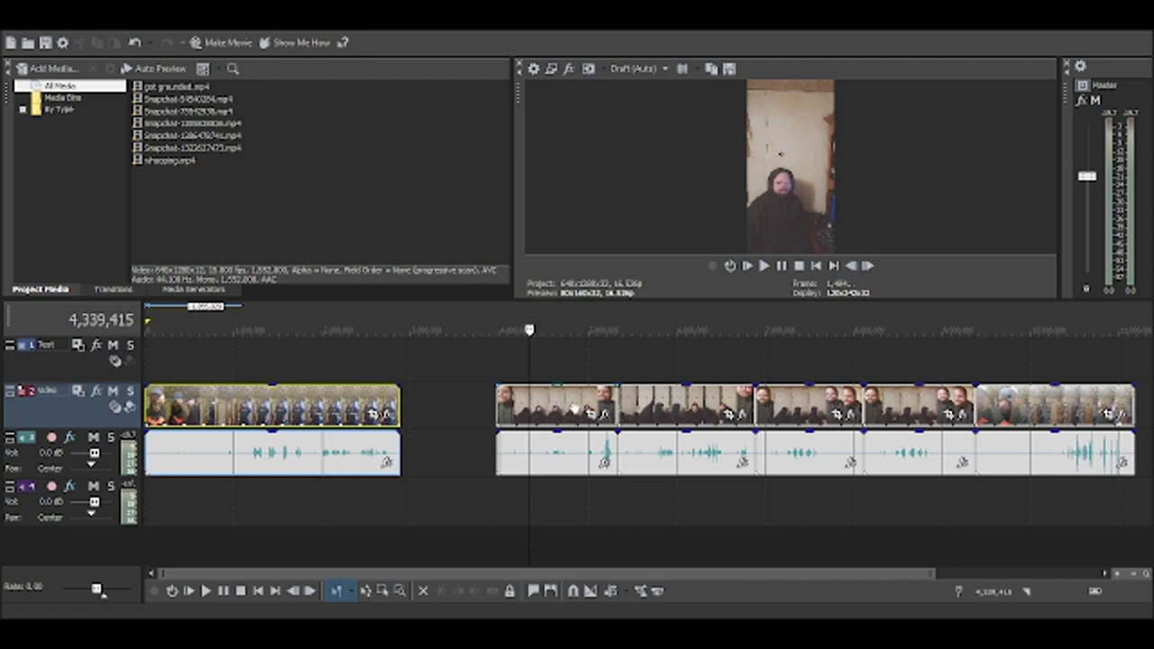
pyautogui.click(763, 266)
pyautogui.click(764, 266)
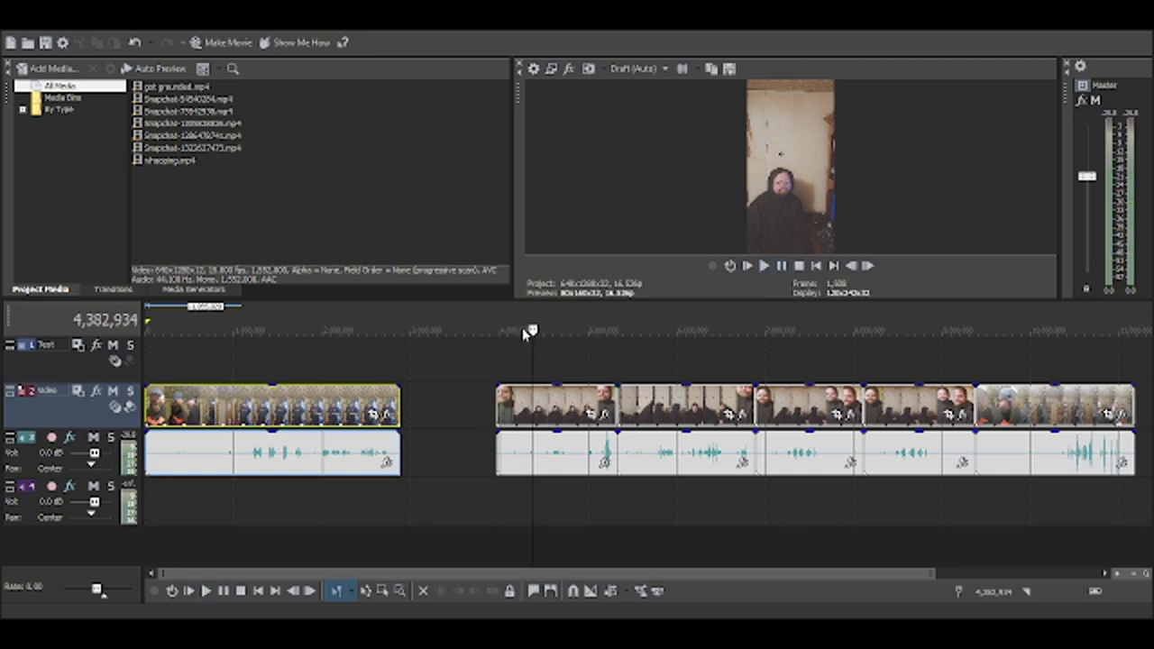
pyautogui.click(523, 332)
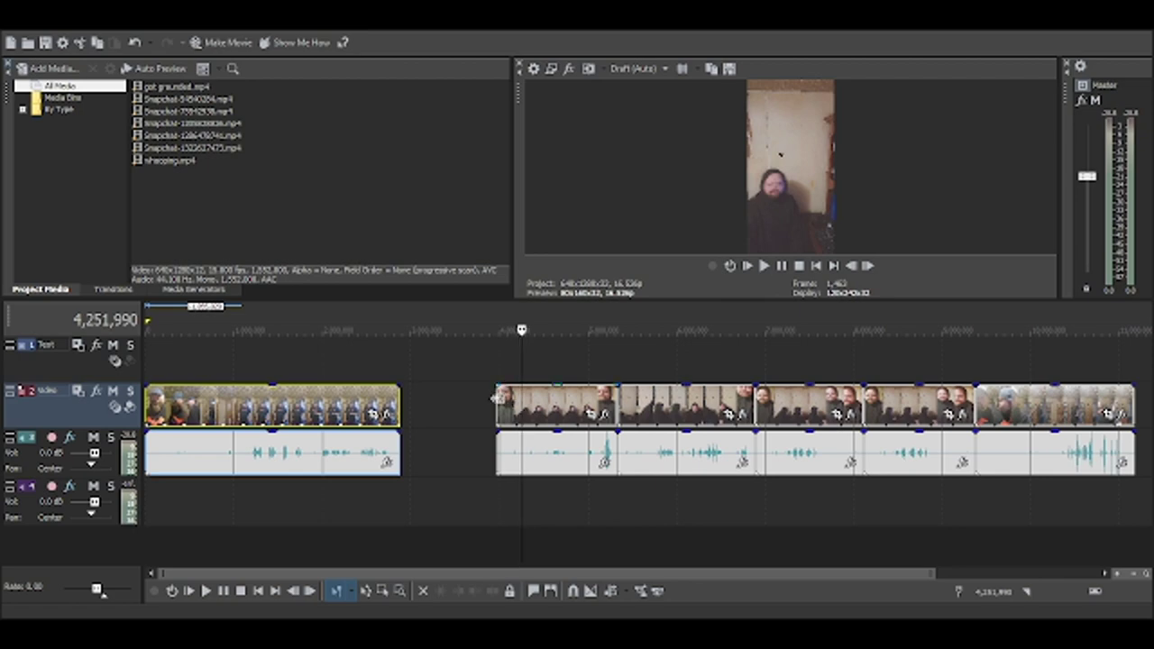
pyautogui.click(501, 398)
# - Trim the clip's start to the playhead and slide it left toward the first clip
pyautogui.moveTo(498, 399); pyautogui.dragTo(523, 398)
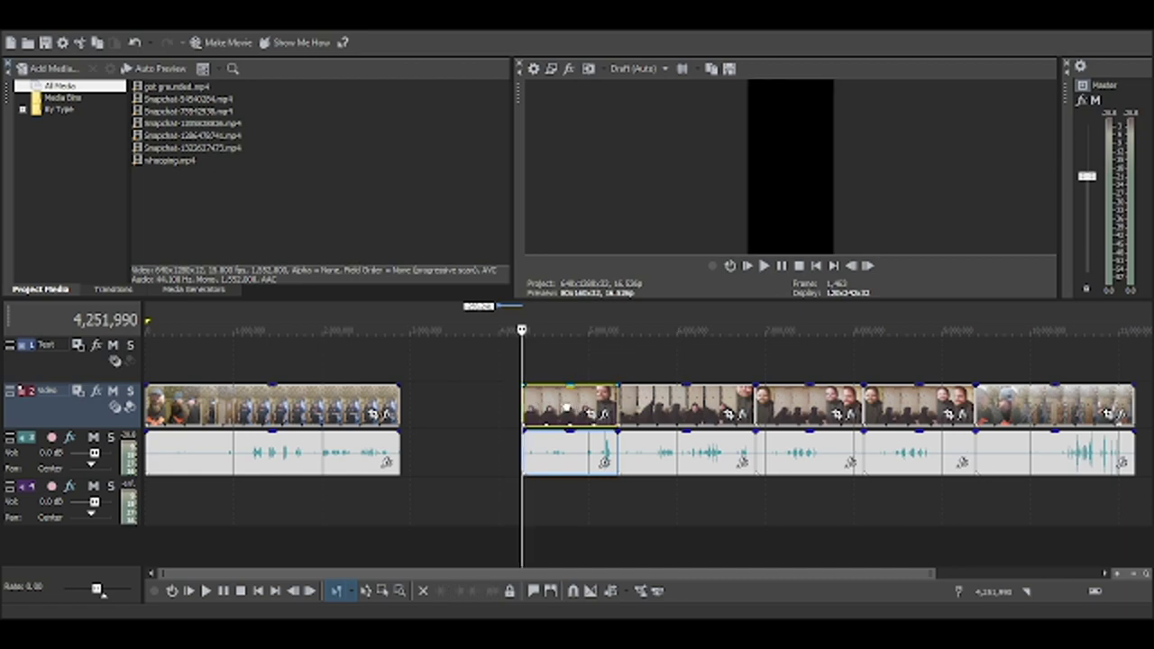
pyautogui.moveTo(584, 411); pyautogui.dragTo(473, 407)
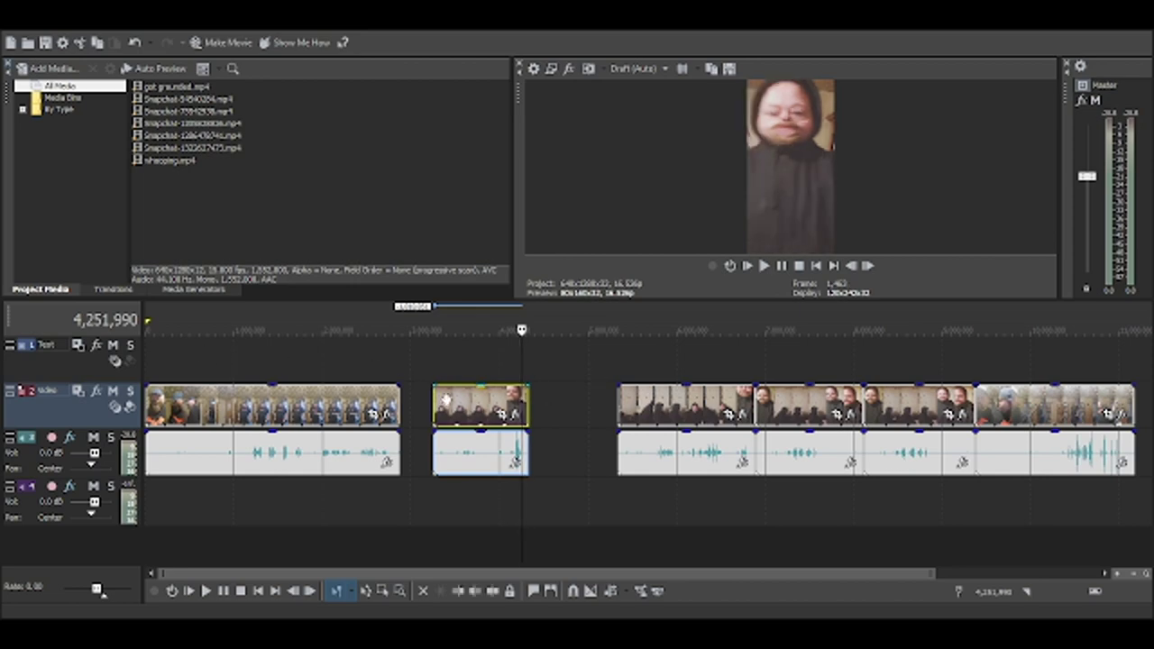
pyautogui.moveTo(445, 398); pyautogui.dragTo(433, 397)
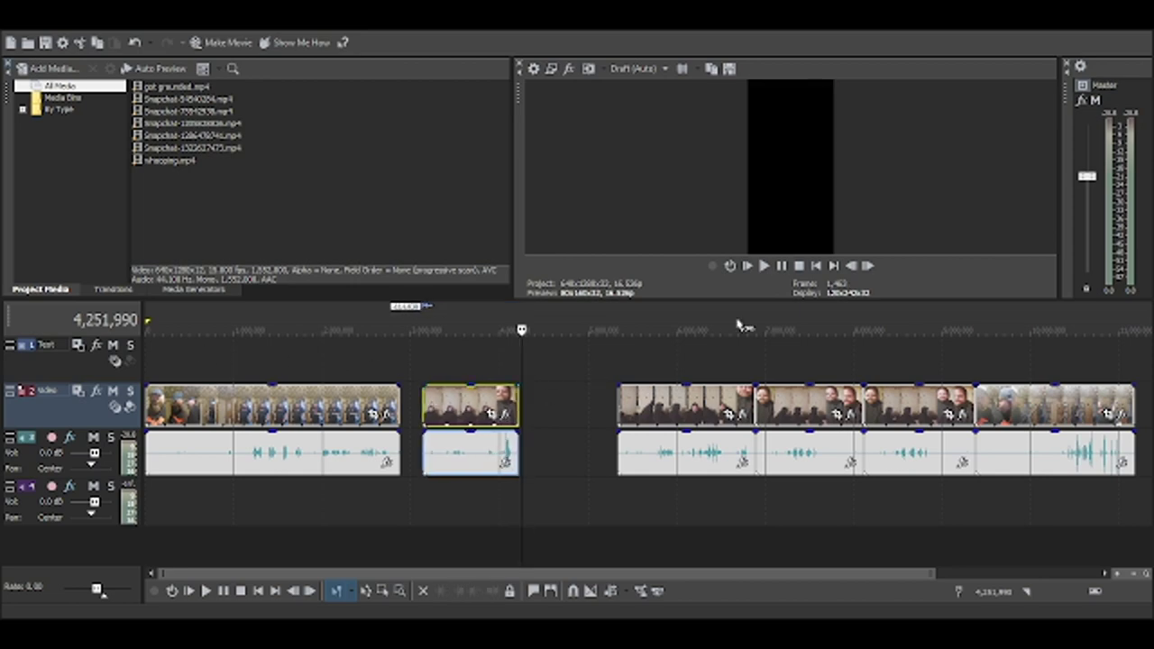
# - Play and scrub through the middle clip, then select it
pyautogui.click(425, 332)
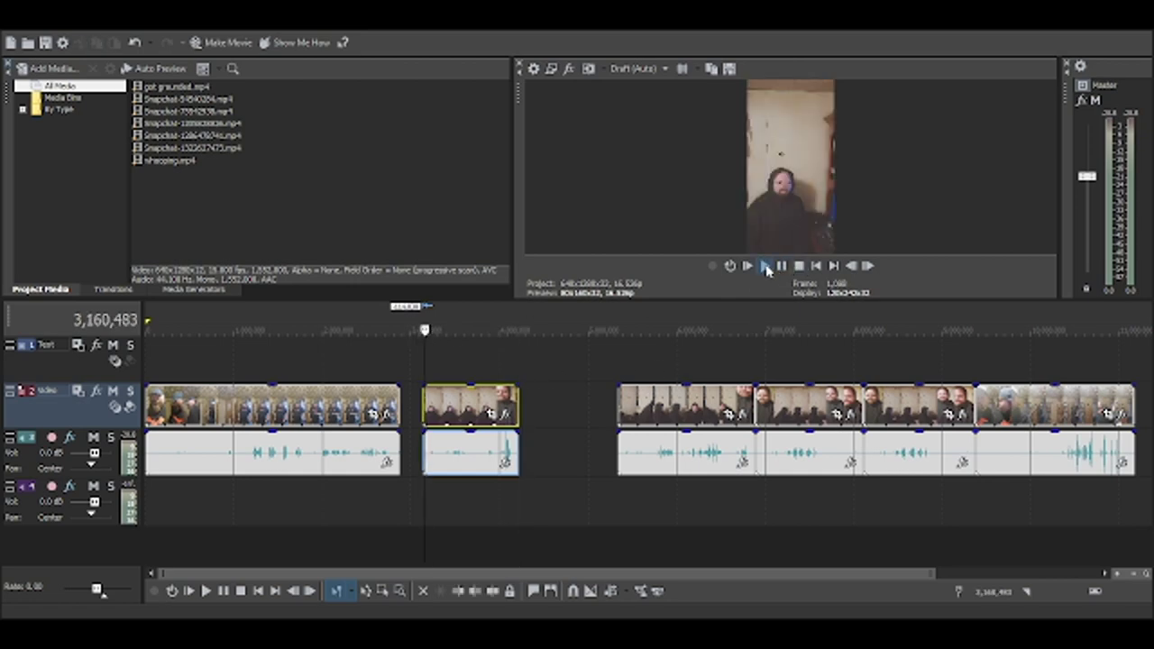
pyautogui.click(781, 267)
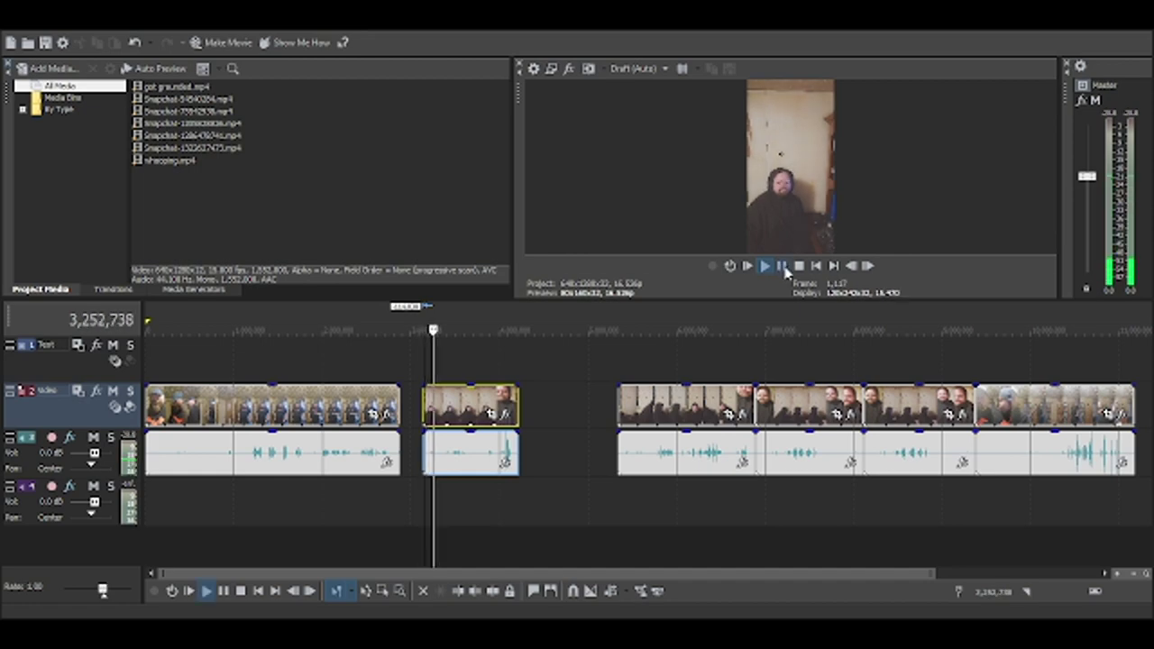
pyautogui.click(783, 266)
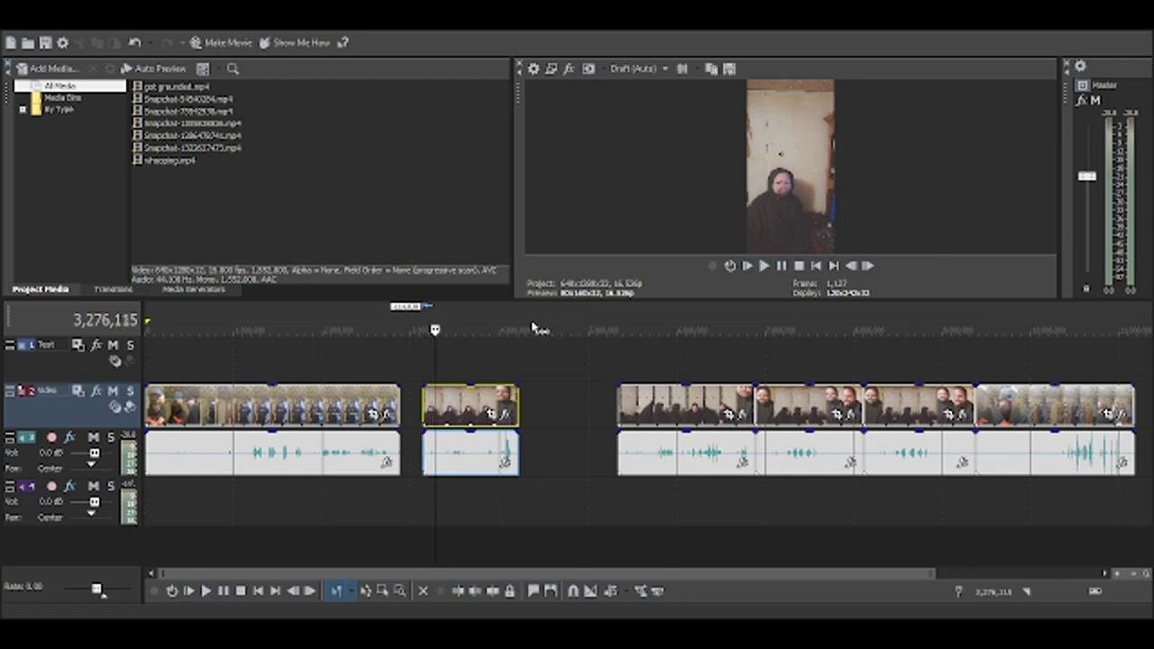
pyautogui.moveTo(434, 331); pyautogui.dragTo(442, 331)
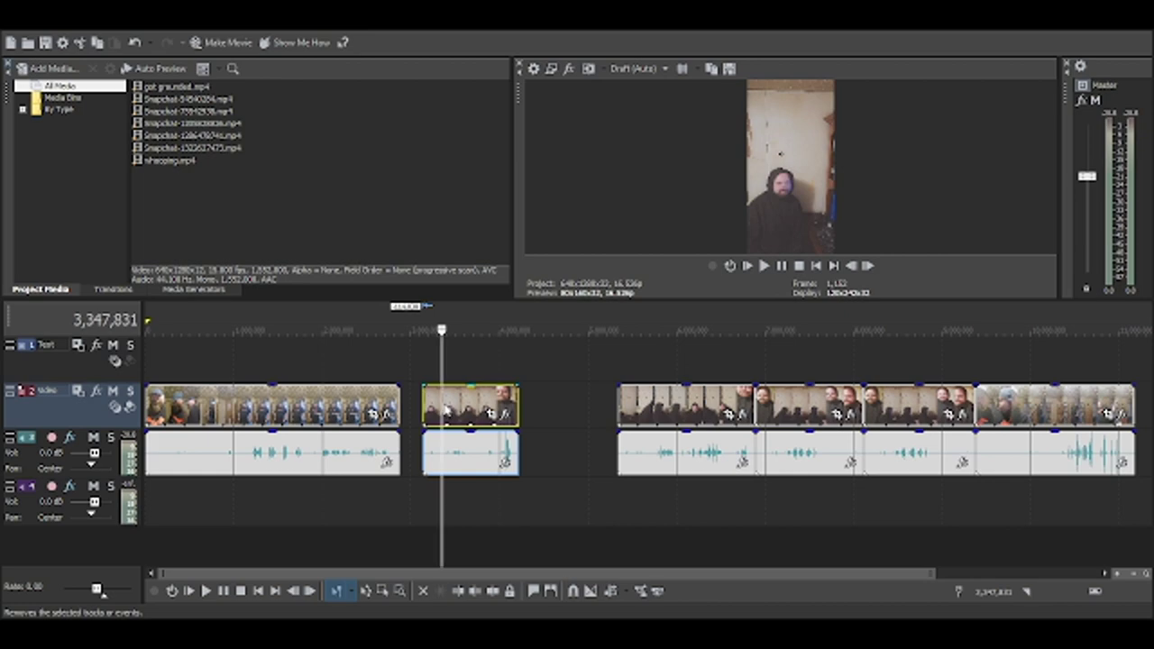
pyautogui.click(467, 416)
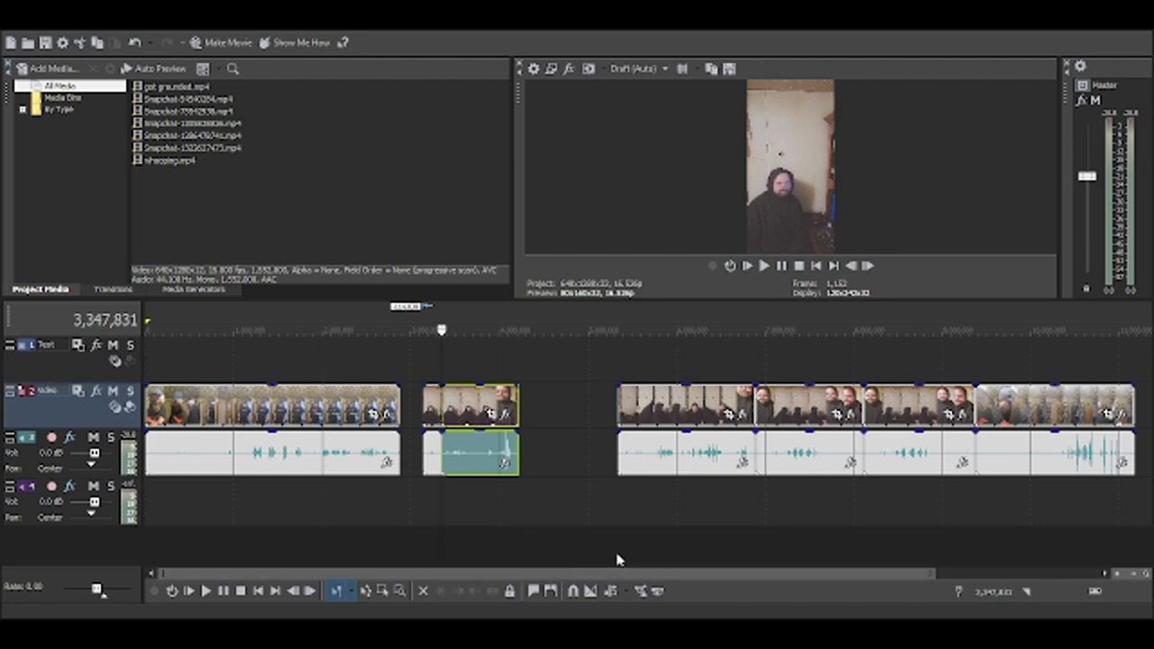
pyautogui.scroll(-1, 553, 497)
pyautogui.scroll(2, 555, 500)
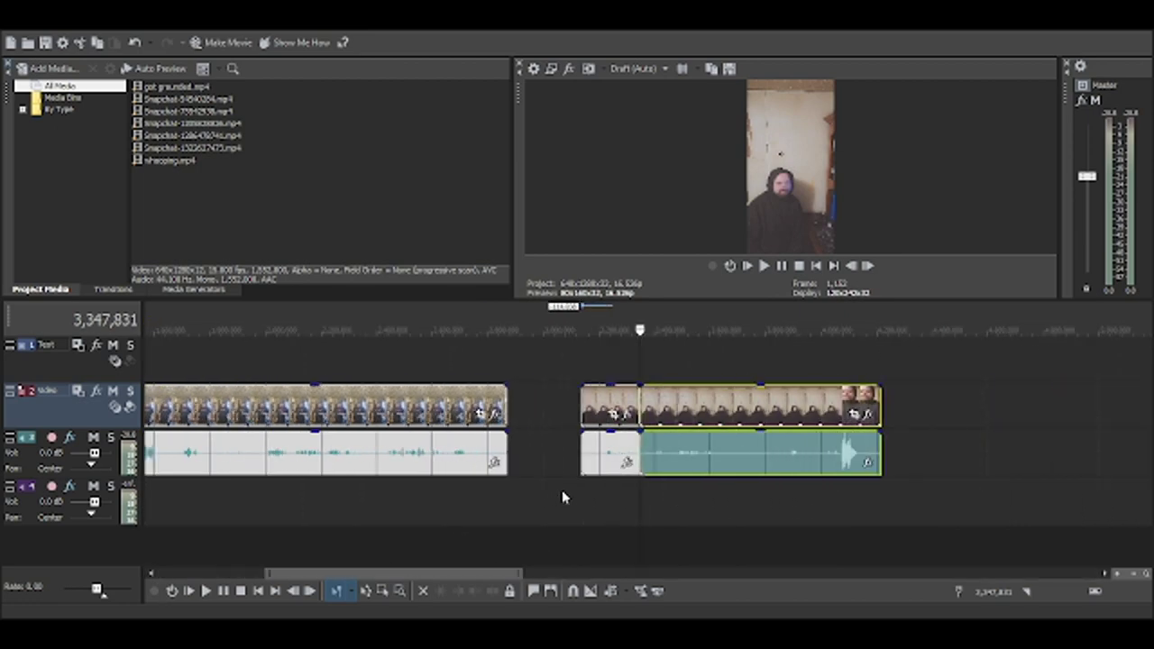
pyautogui.scroll(1, 561, 490)
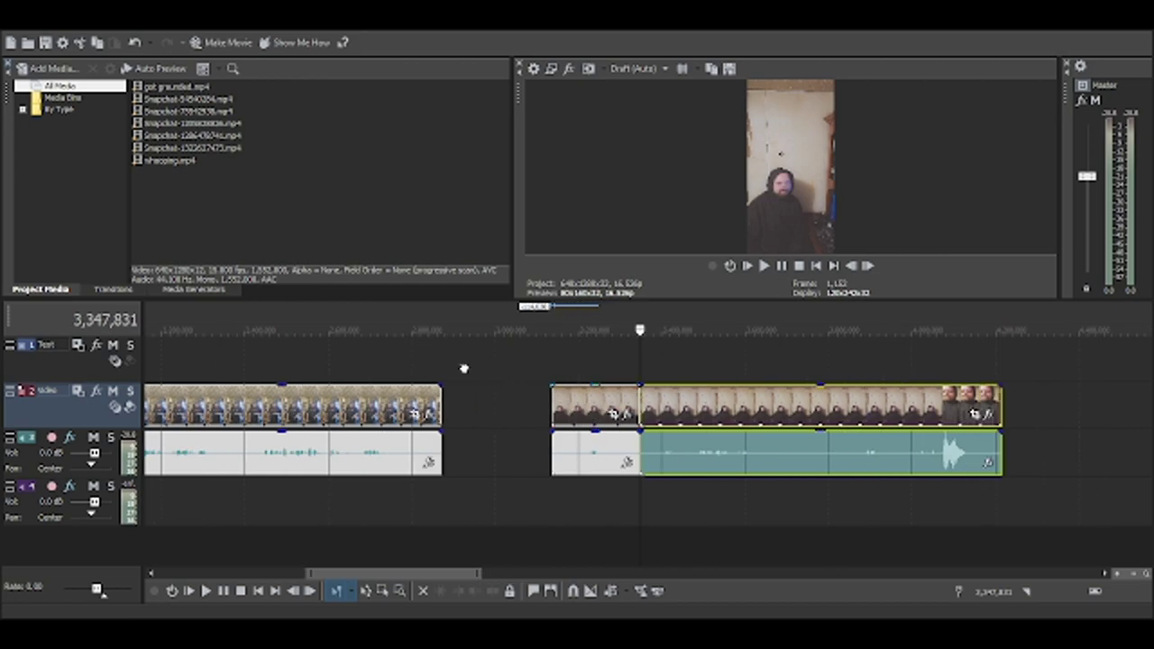
# - Move a right-group clip onto the upper track, audio on the lower track, and shift it left
pyautogui.moveTo(458, 368); pyautogui.dragTo(493, 365)
pyautogui.moveTo(487, 454); pyautogui.dragTo(483, 500)
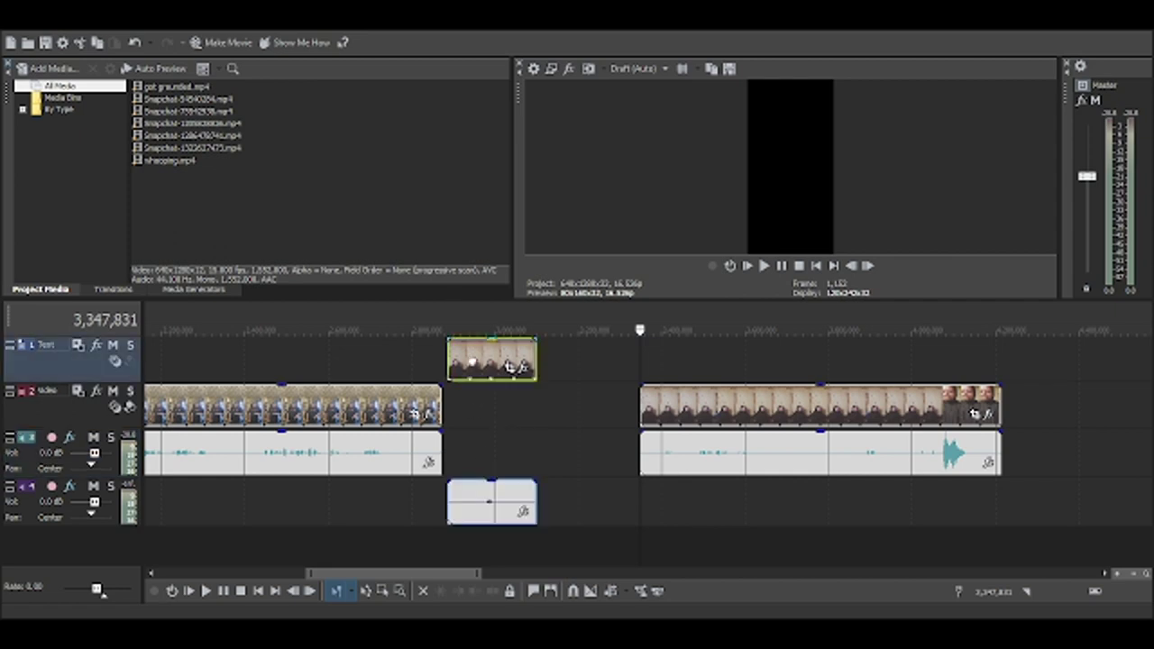
pyautogui.moveTo(478, 356); pyautogui.dragTo(257, 345)
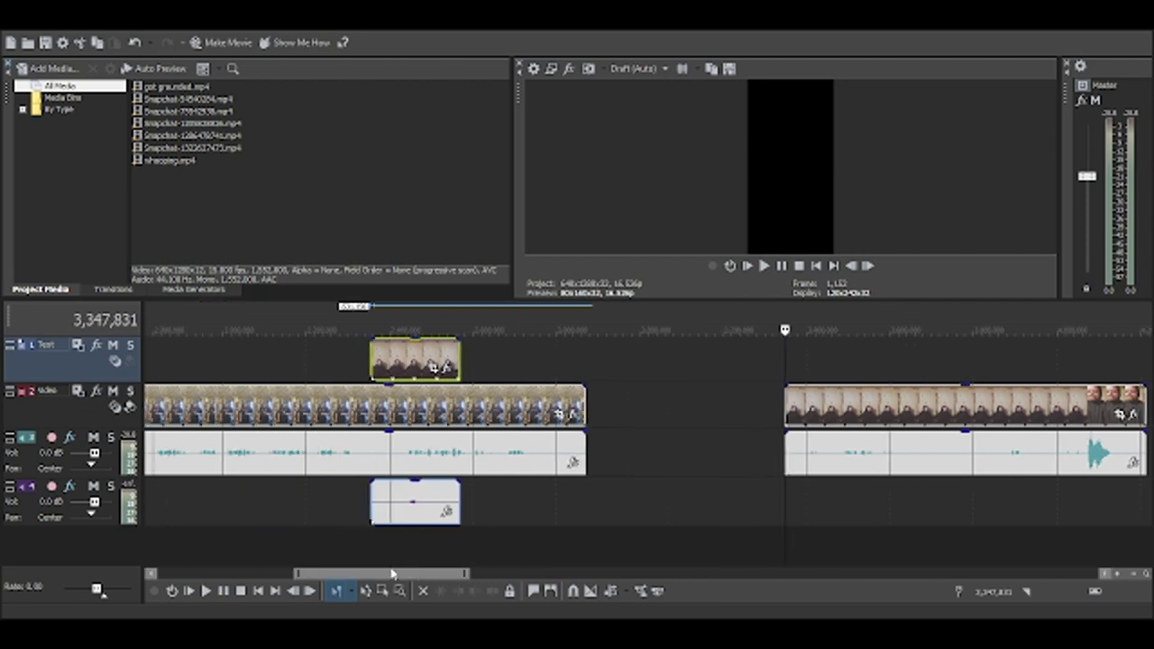
pyautogui.moveTo(387, 573); pyautogui.dragTo(298, 568)
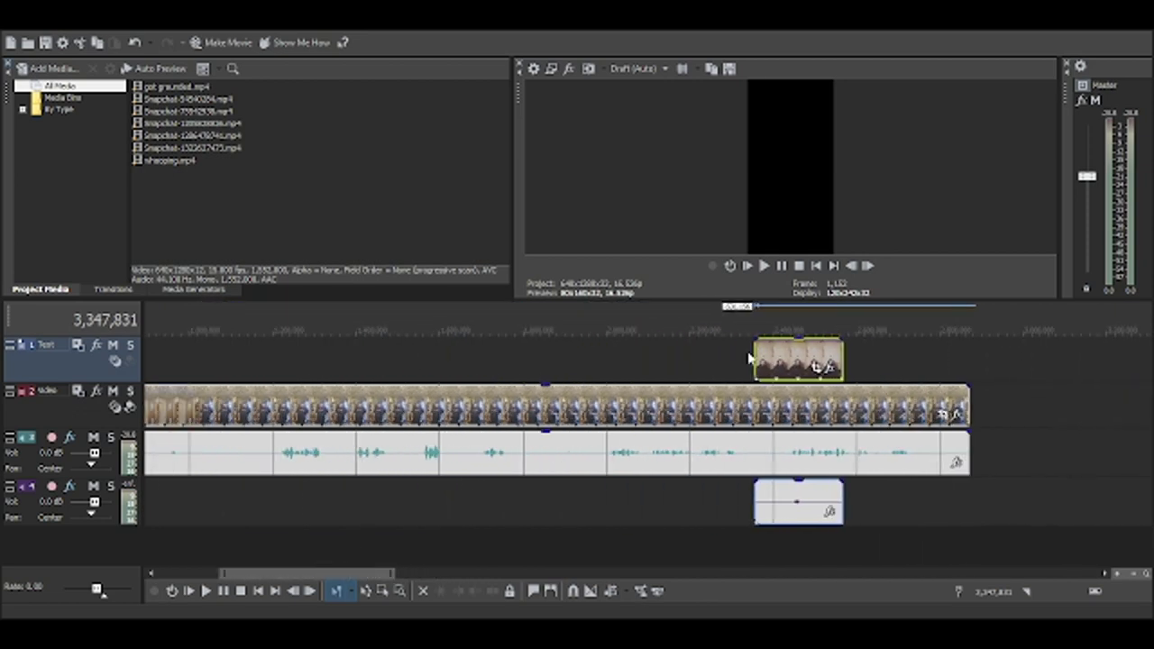
pyautogui.moveTo(771, 353)
pyautogui.mouseDown()
pyautogui.moveTo(384, 327)
pyautogui.moveTo(286, 359)
pyautogui.mouseUp()
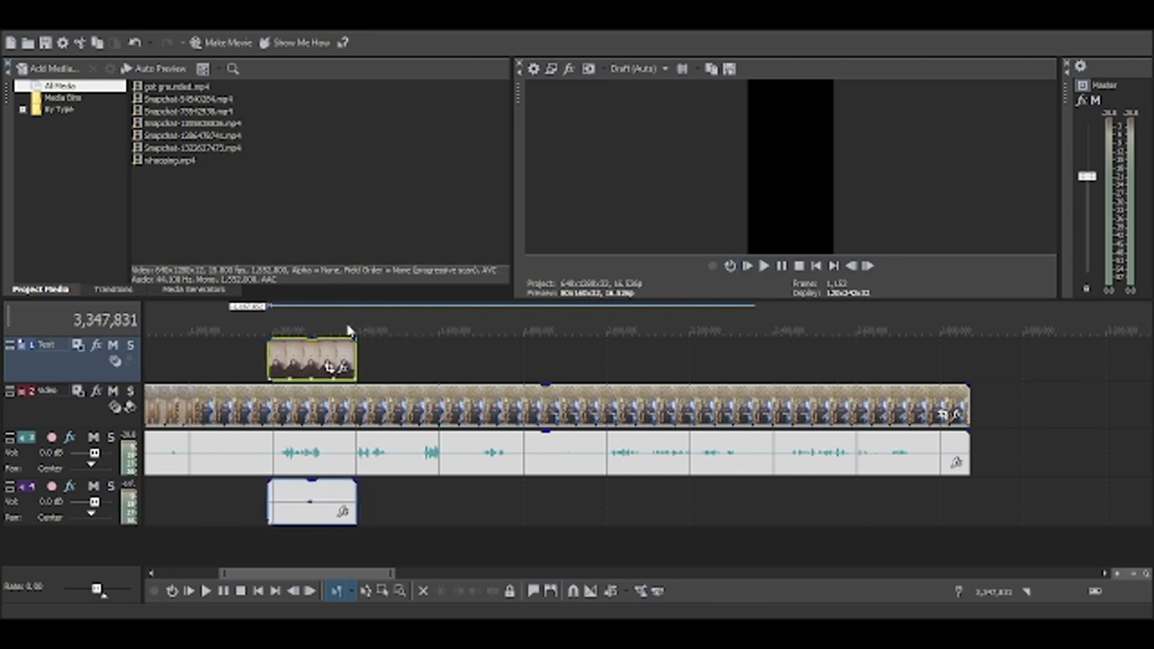
# - Preview the upper clip's timing and nudge it and its audio slightly later
pyautogui.click(244, 335)
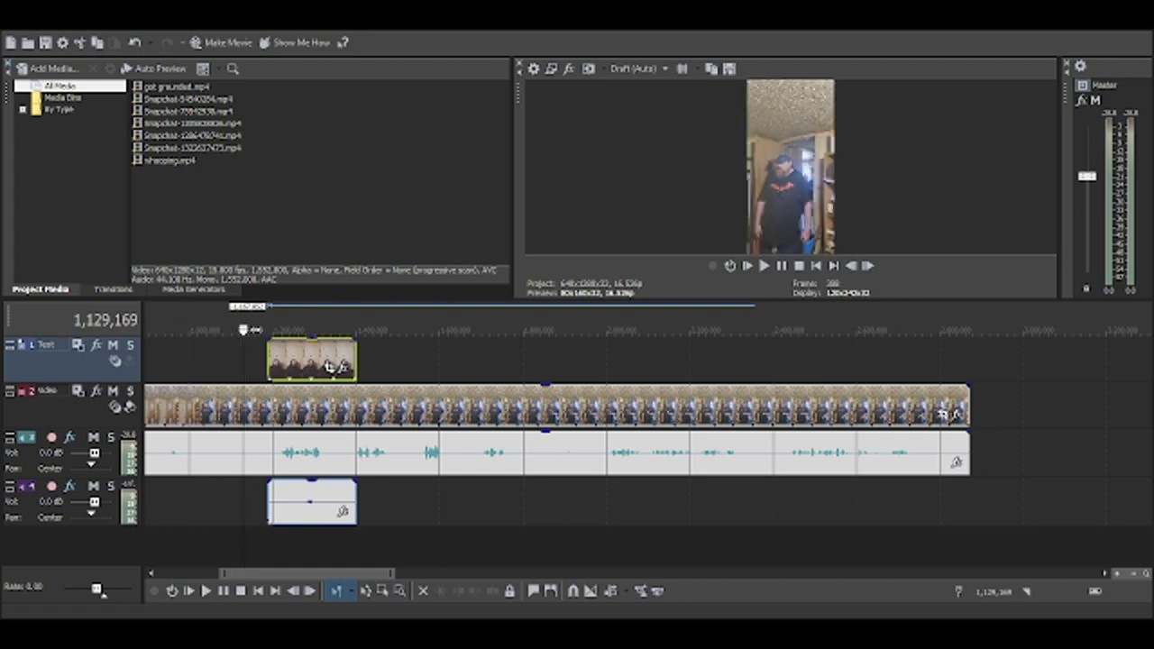
pyautogui.click(764, 265)
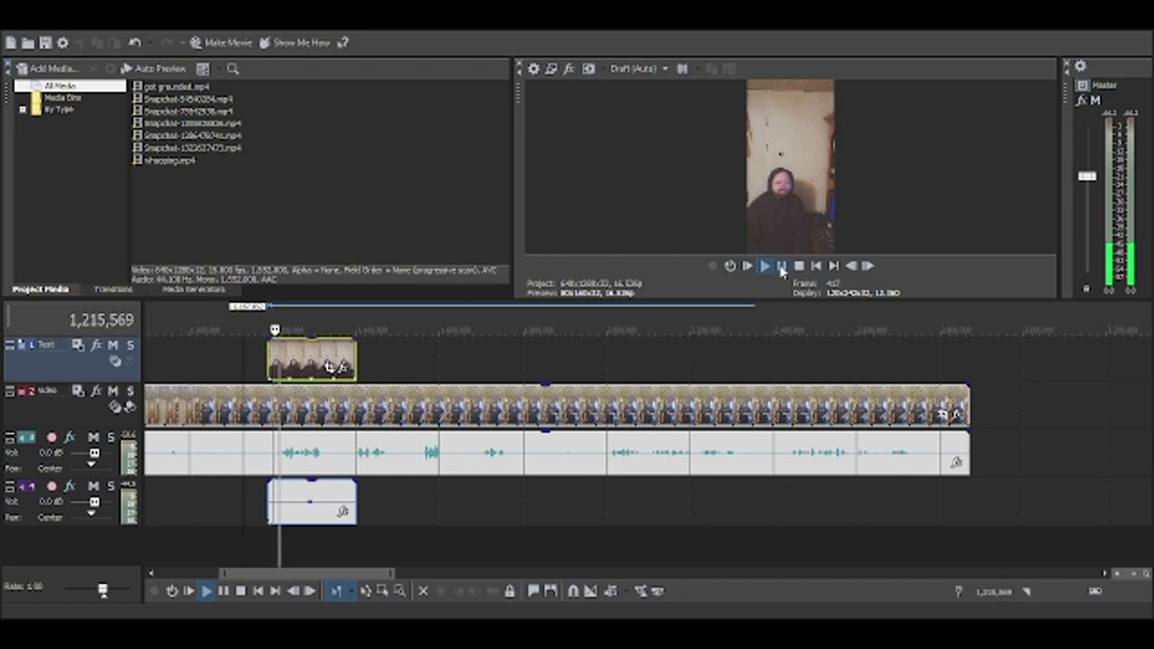
pyautogui.click(781, 266)
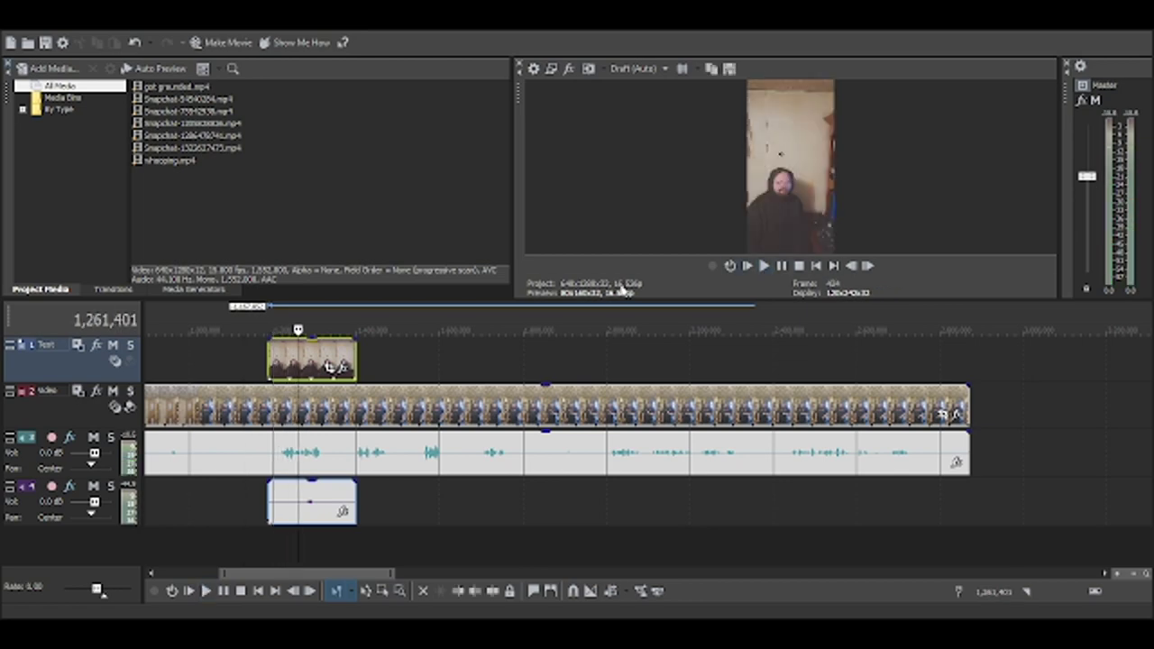
pyautogui.click(257, 335)
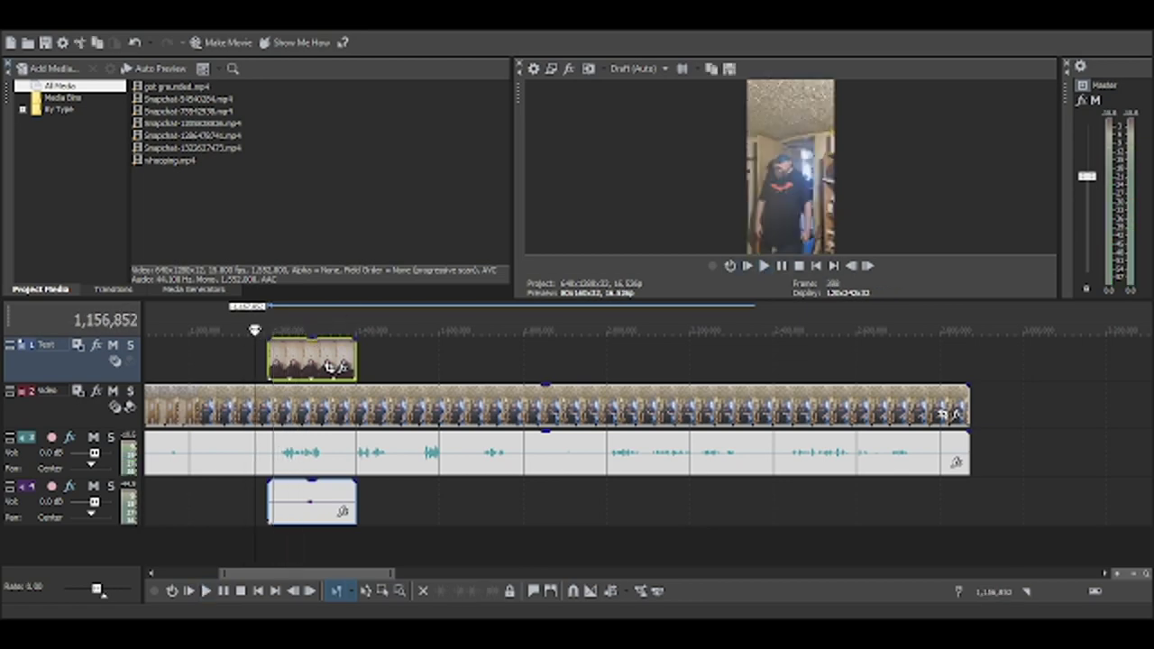
pyautogui.moveTo(310, 356); pyautogui.dragTo(371, 351)
pyautogui.scroll(1, 279, 333)
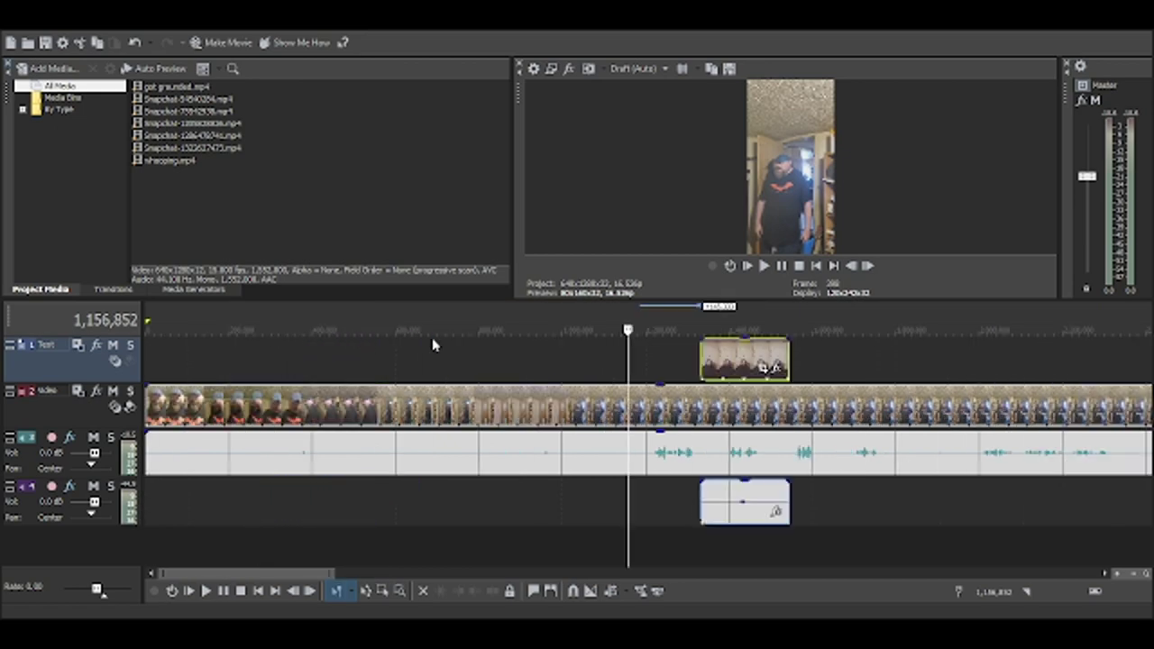
pyautogui.scroll(1, 603, 334)
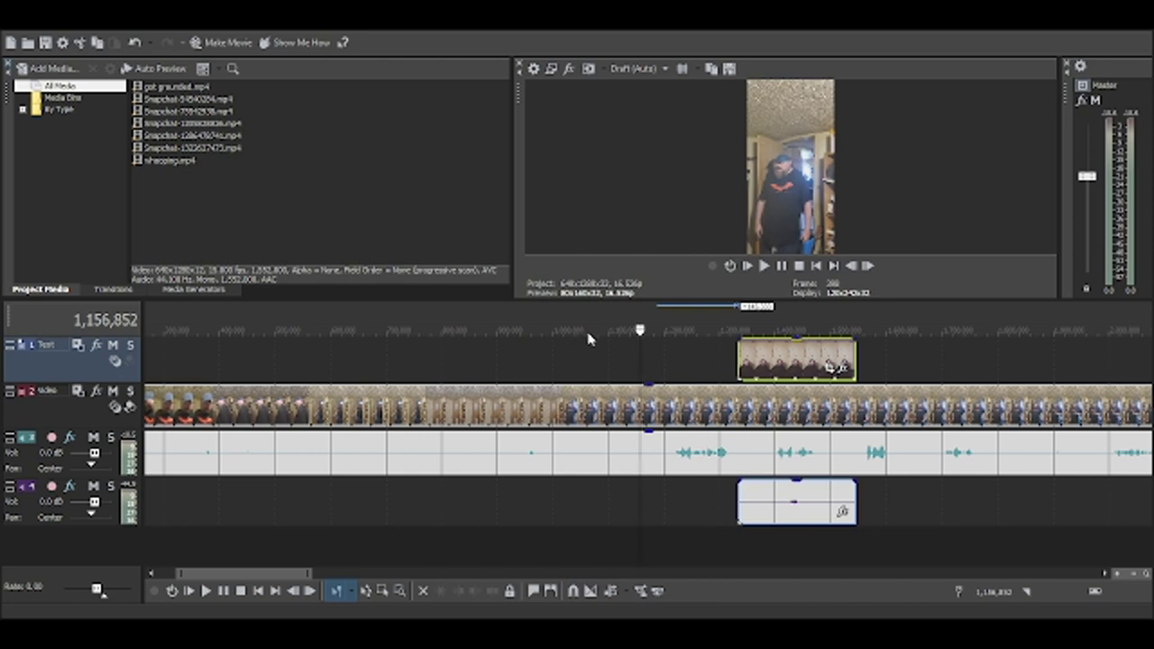
# - Replay to find the matching moment and nudge the upper clip slightly earlier
pyautogui.click(590, 338)
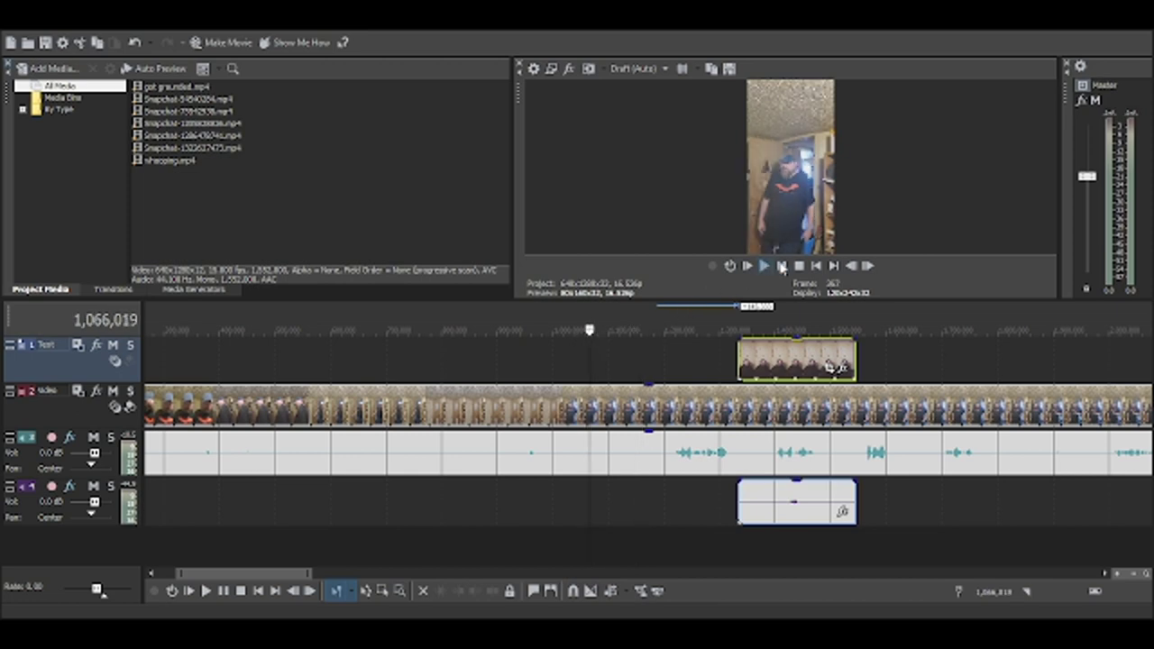
pyautogui.click(782, 266)
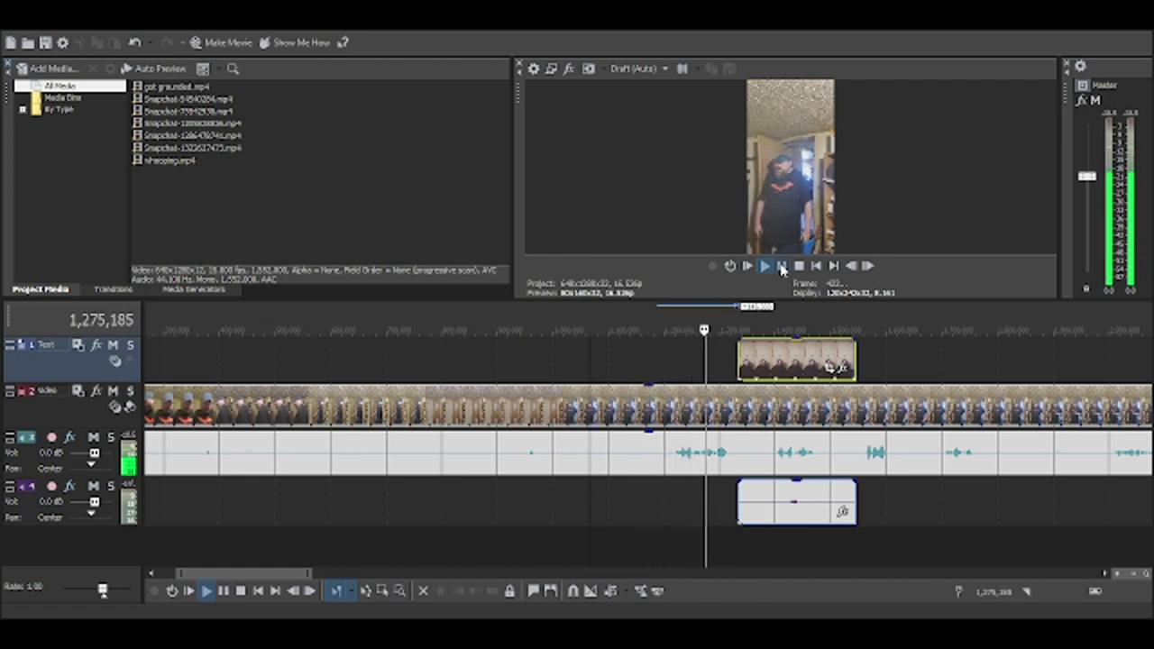
pyautogui.click(781, 266)
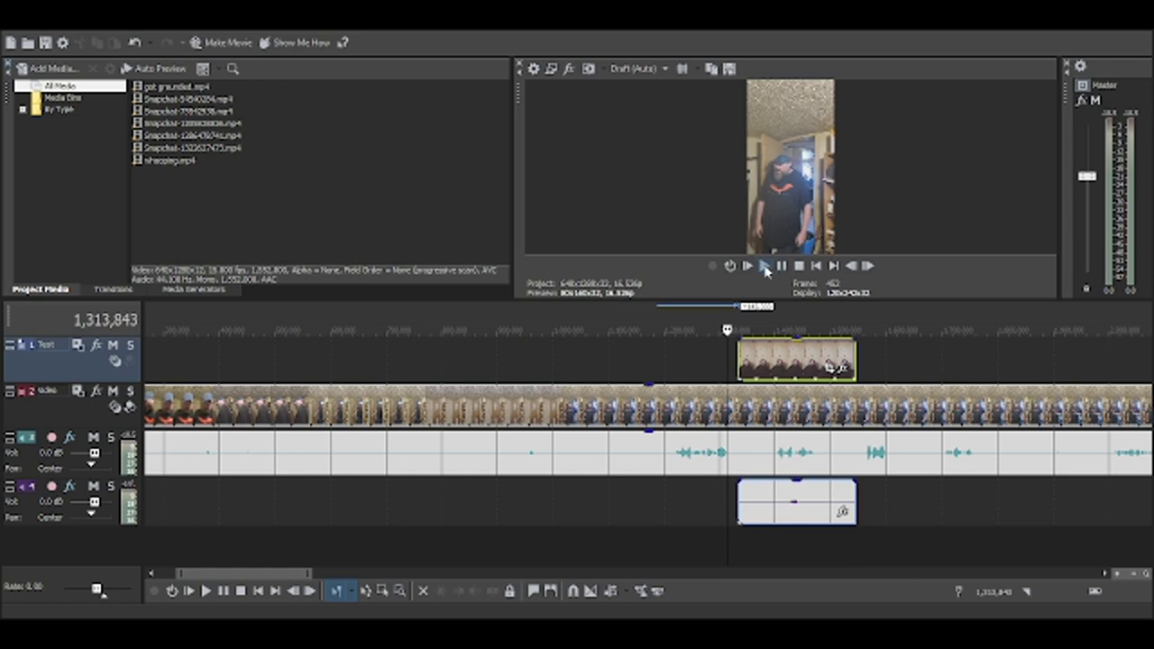
pyautogui.click(764, 267)
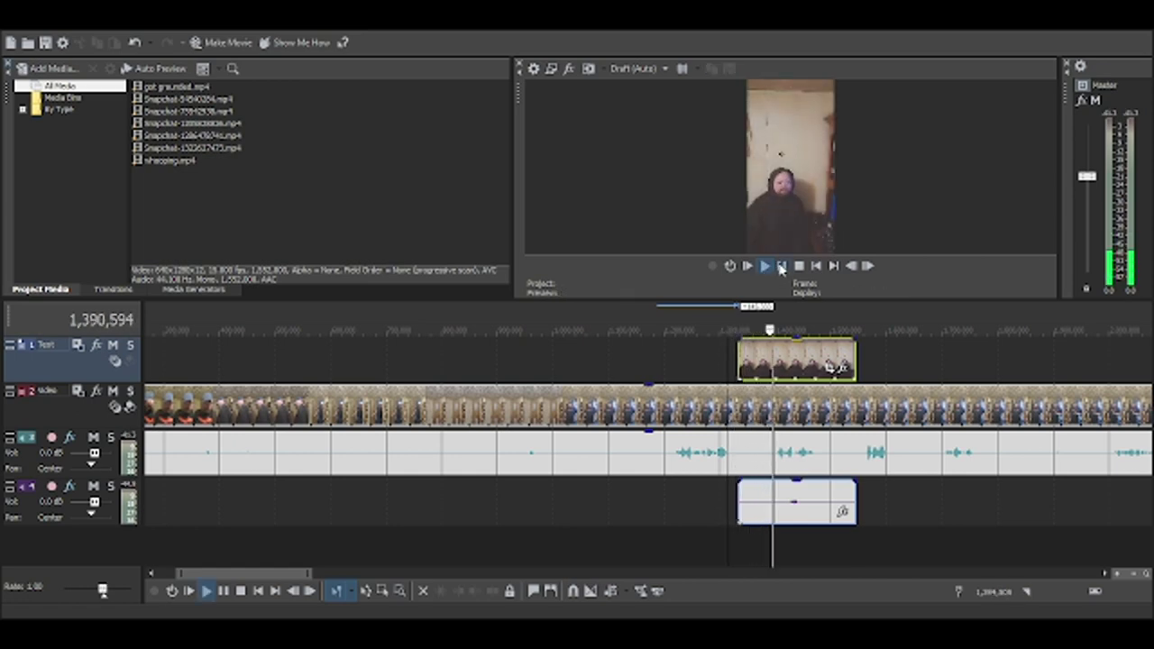
pyautogui.click(782, 266)
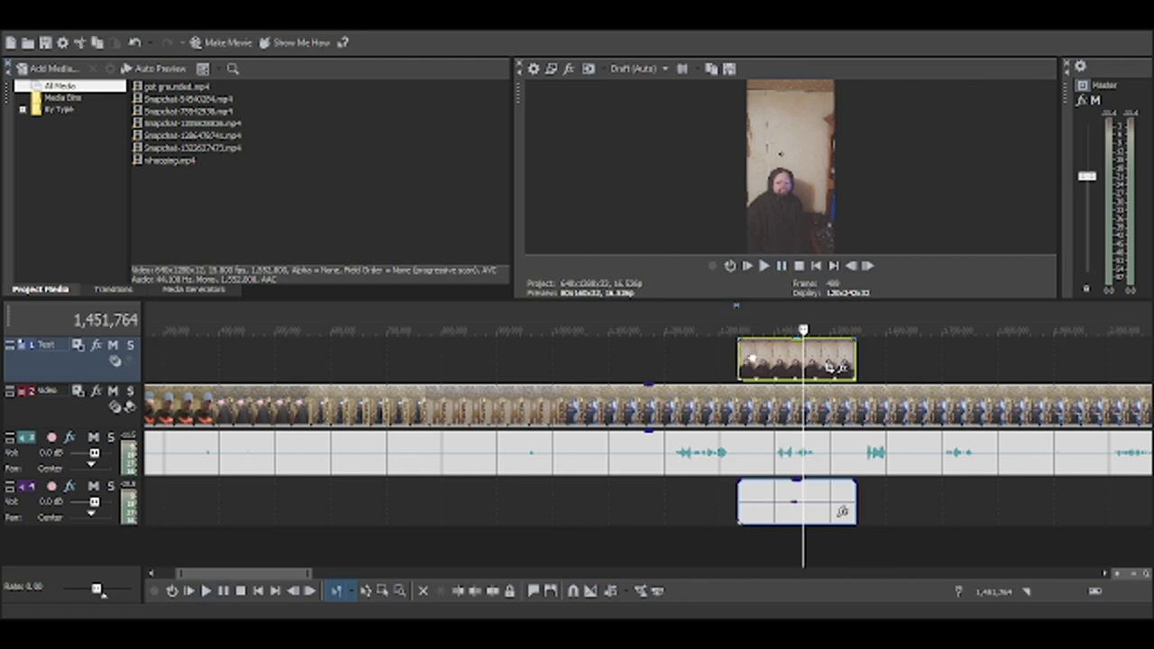
pyautogui.moveTo(833, 365); pyautogui.dragTo(815, 365)
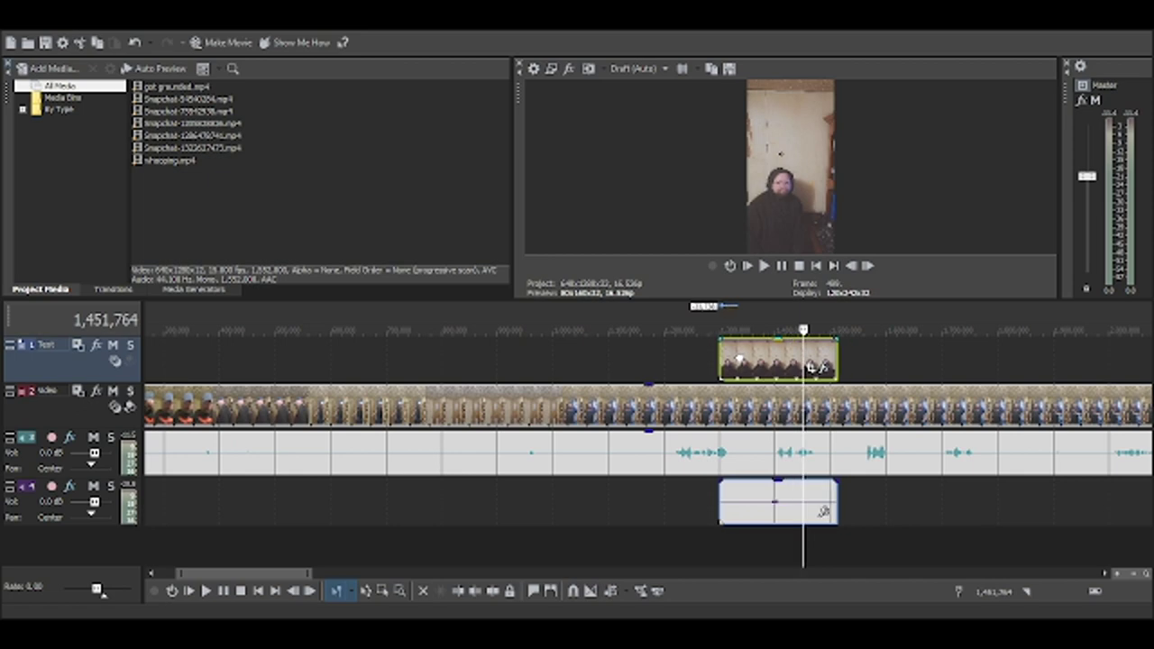
pyautogui.scroll(-1, 816, 365)
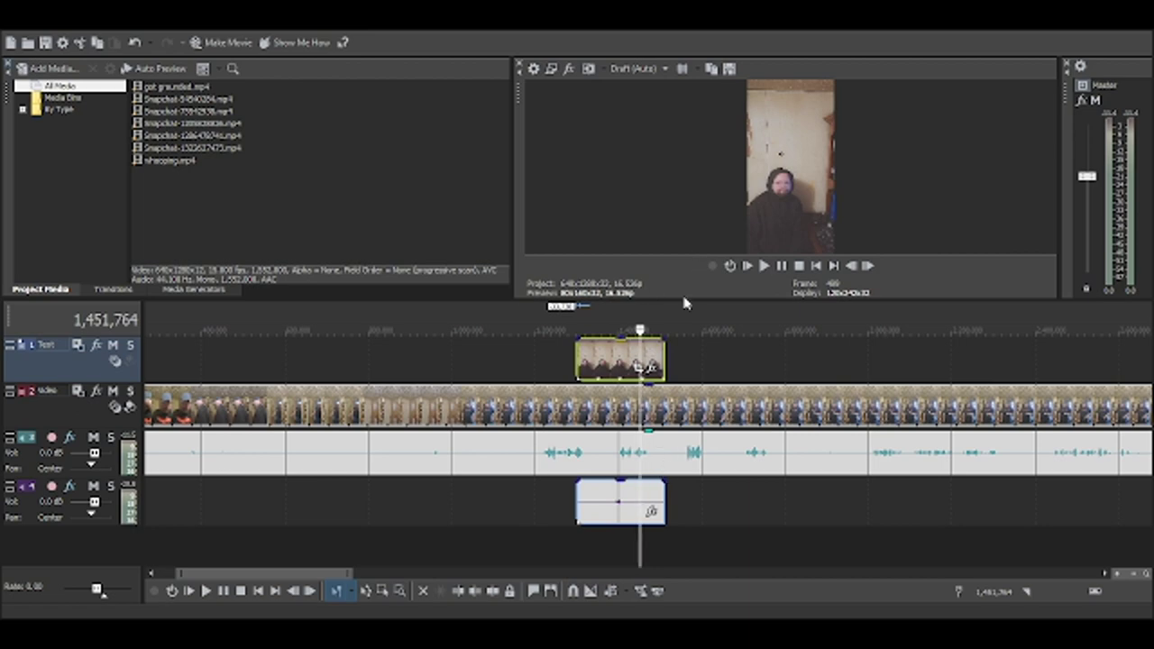
pyautogui.moveTo(687, 299); pyautogui.dragTo(687, 247)
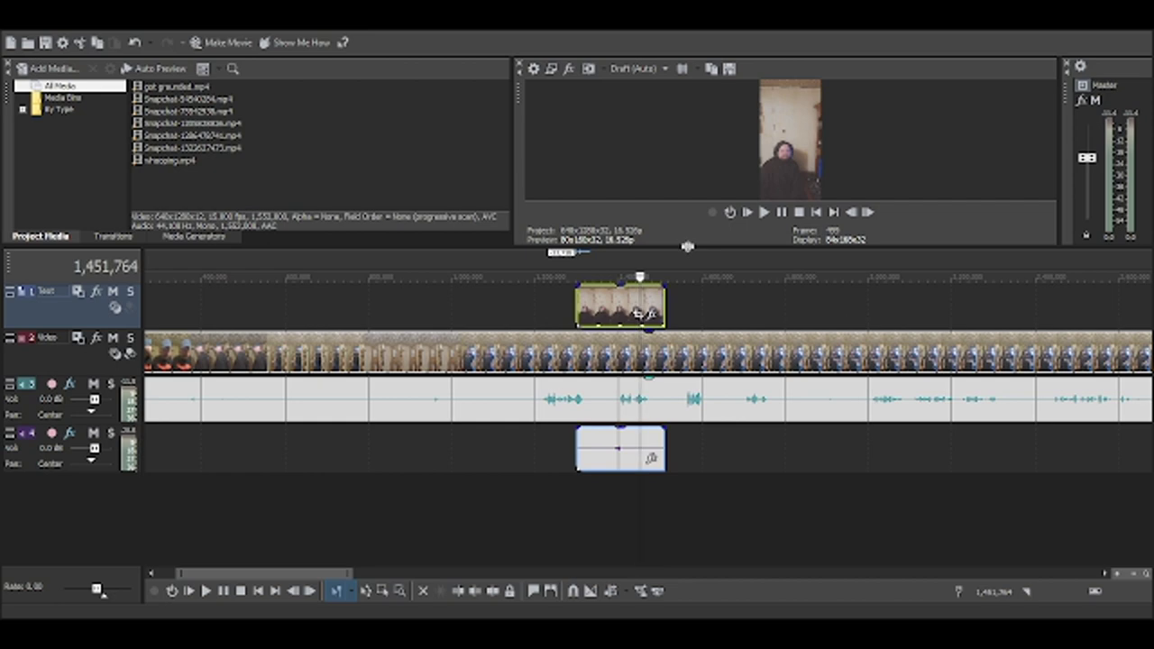
# - Play the section just before the upper clip to review its timing
pyautogui.click(532, 277)
pyautogui.moveTo(532, 277); pyautogui.dragTo(540, 277)
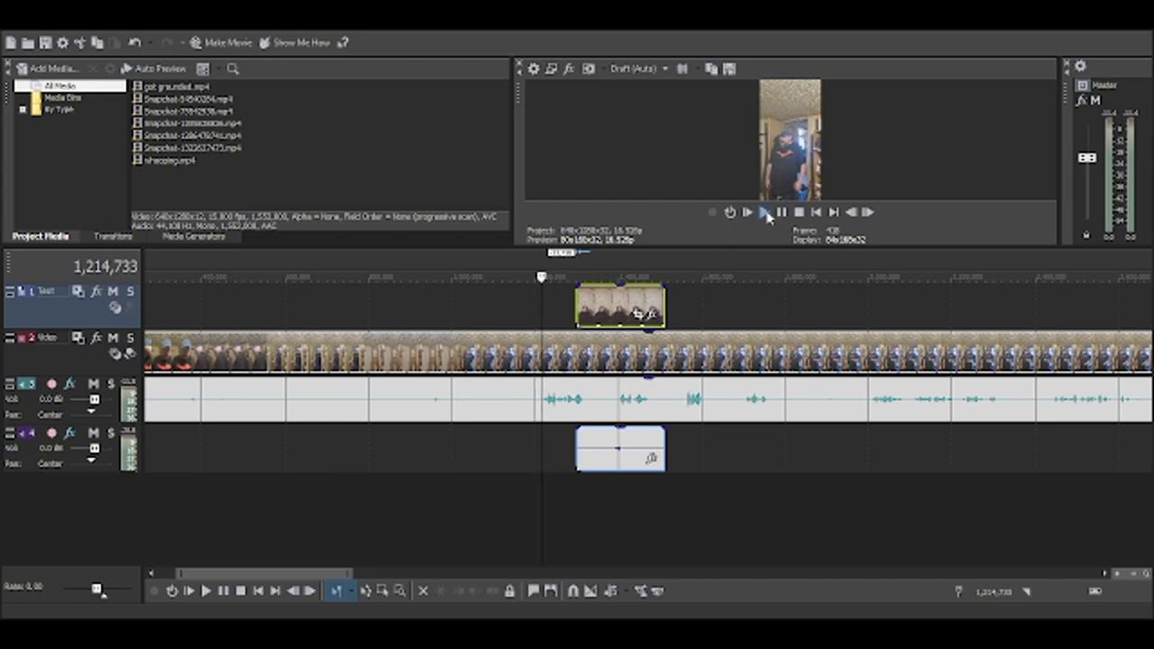
pyautogui.click(764, 213)
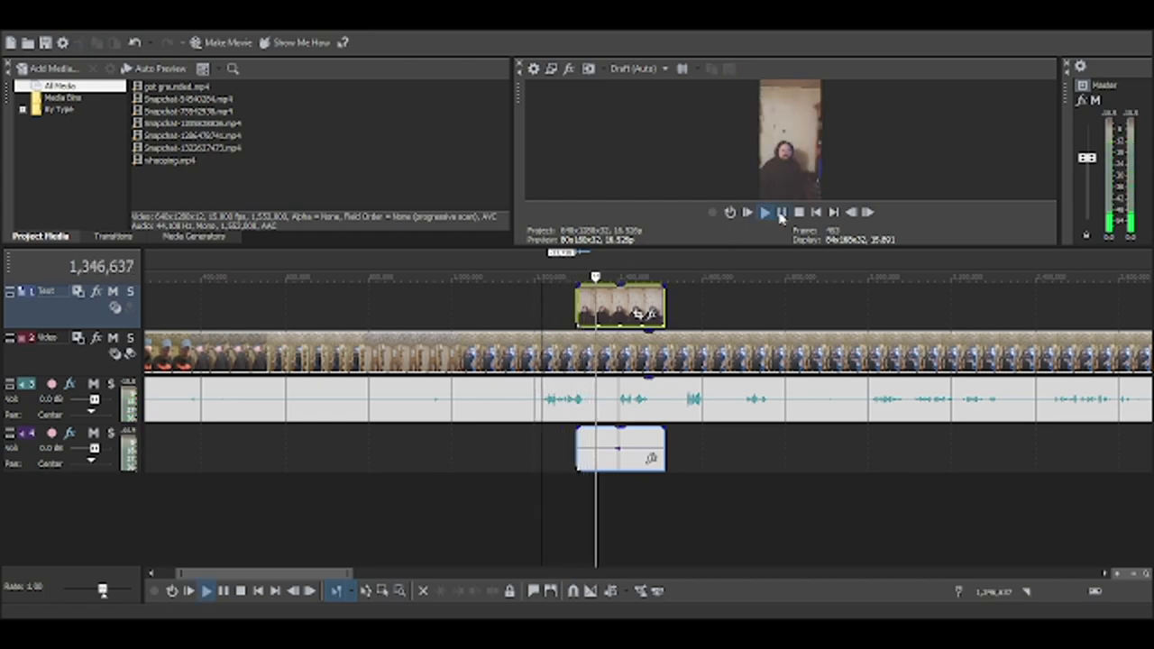
pyautogui.click(780, 213)
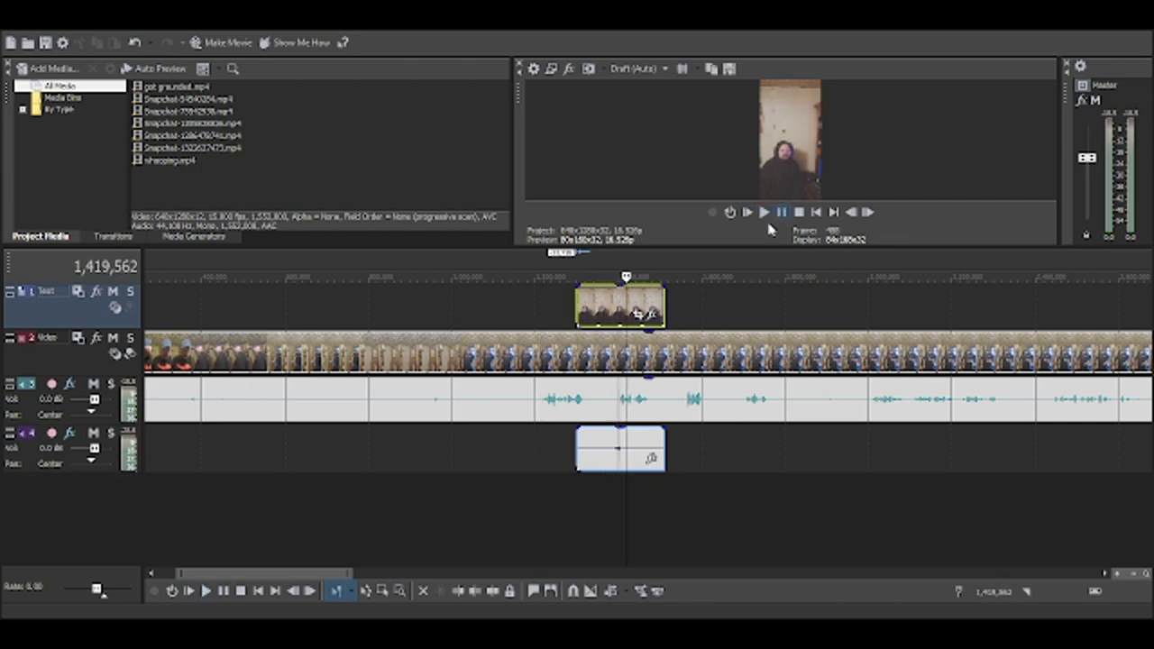
# - Trim the upper clip's start later and its end earlier, together with its audio
pyautogui.click(567, 285)
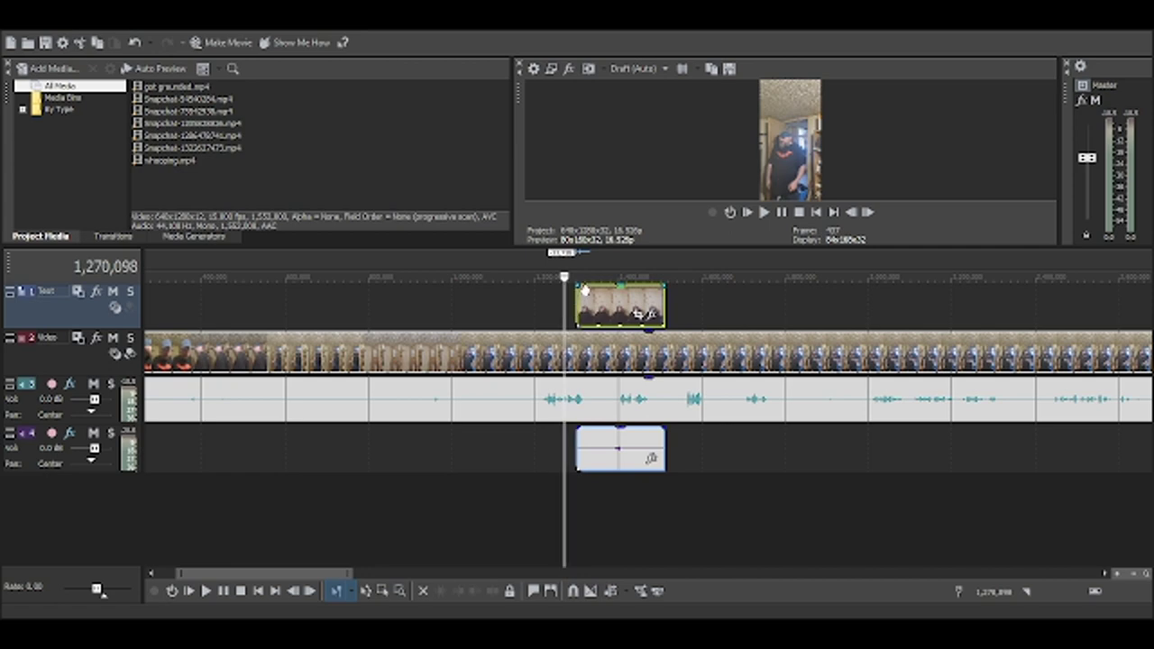
pyautogui.click(581, 282)
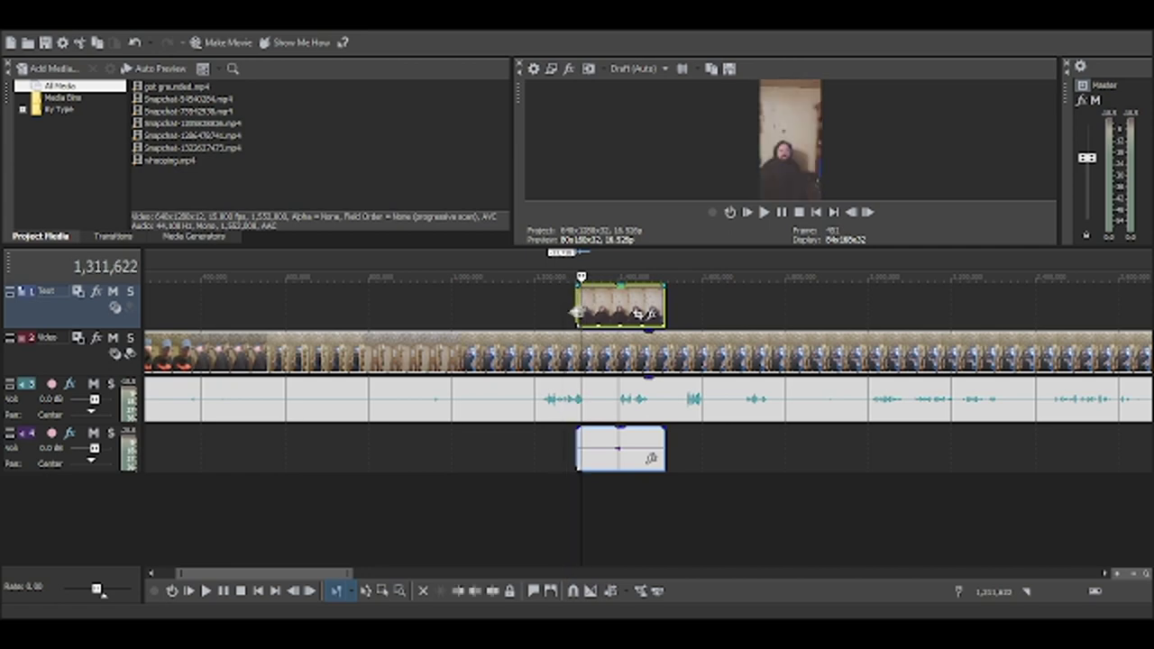
pyautogui.moveTo(575, 311); pyautogui.dragTo(586, 313)
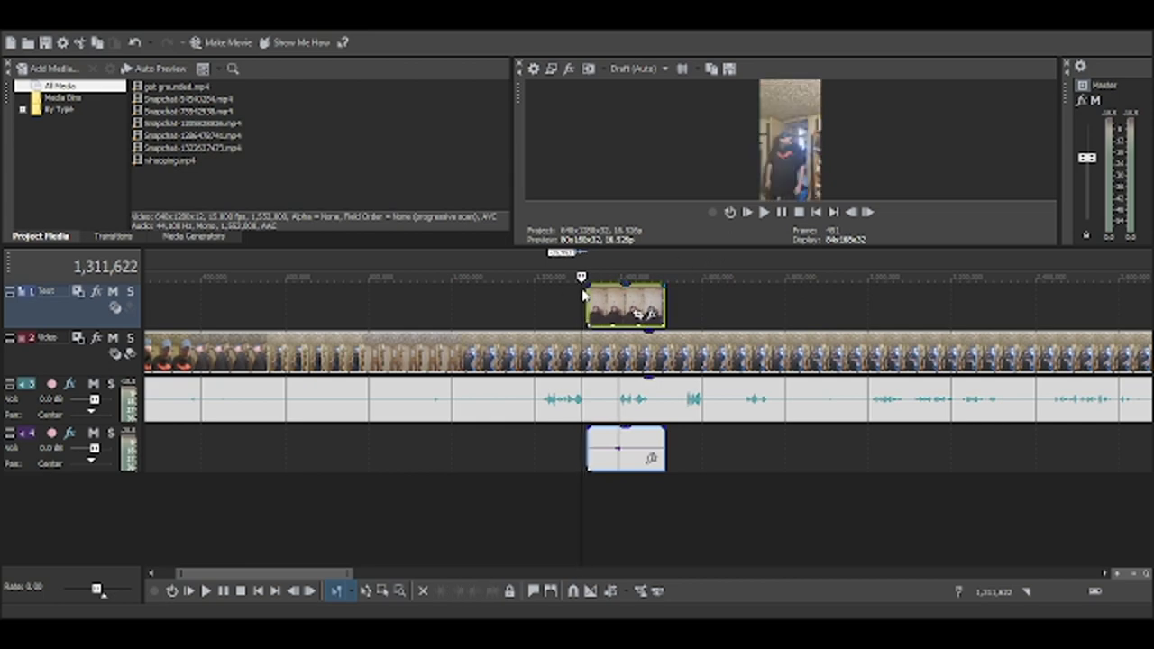
pyautogui.click(762, 213)
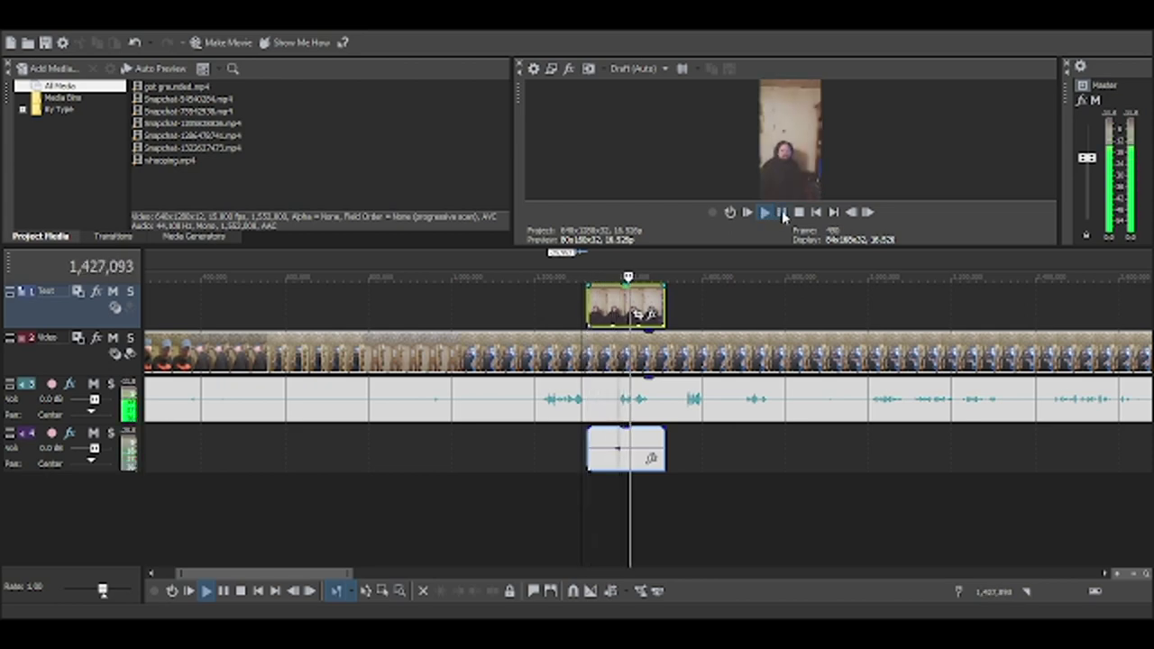
pyautogui.click(781, 213)
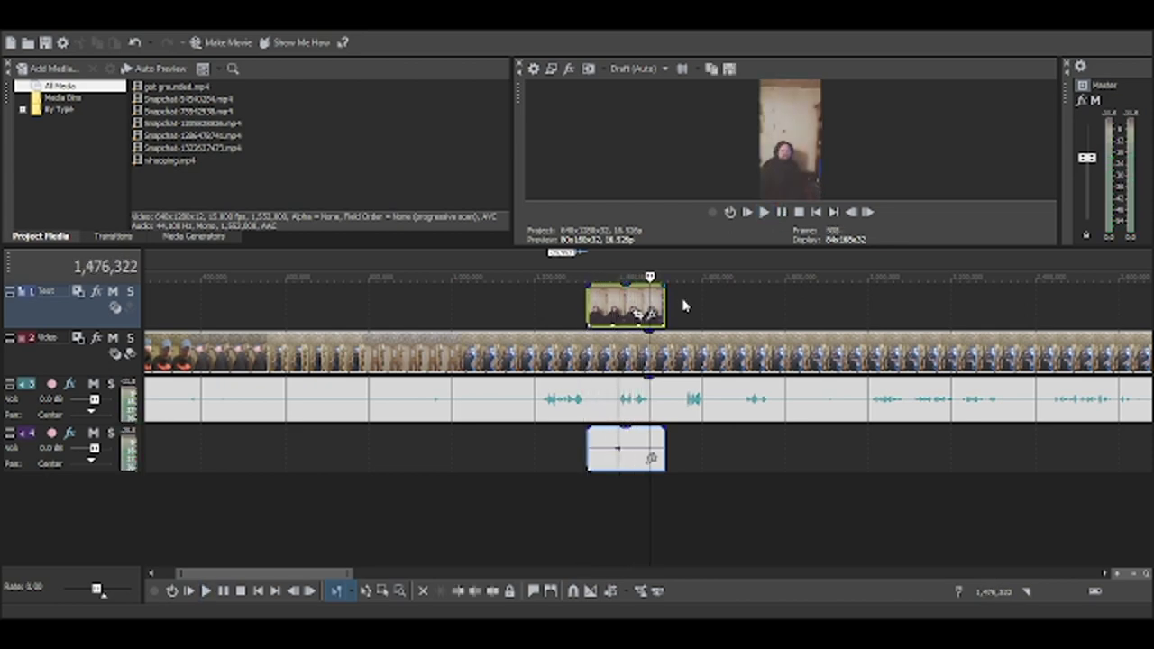
pyautogui.click(634, 279)
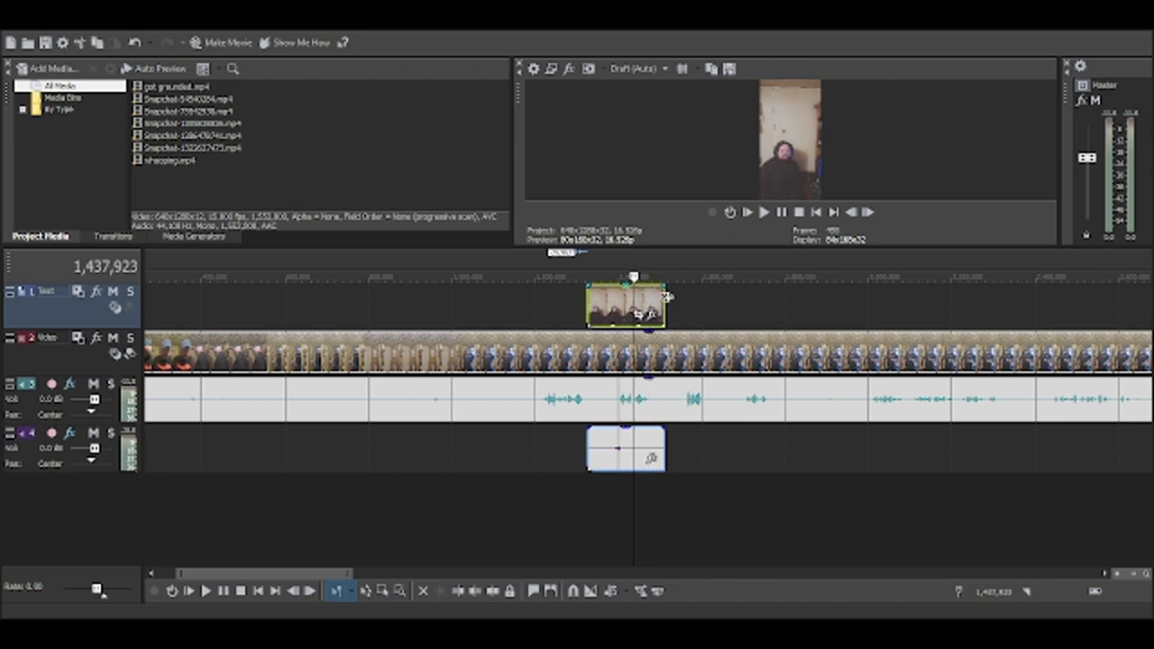
pyautogui.moveTo(665, 297); pyautogui.dragTo(653, 298)
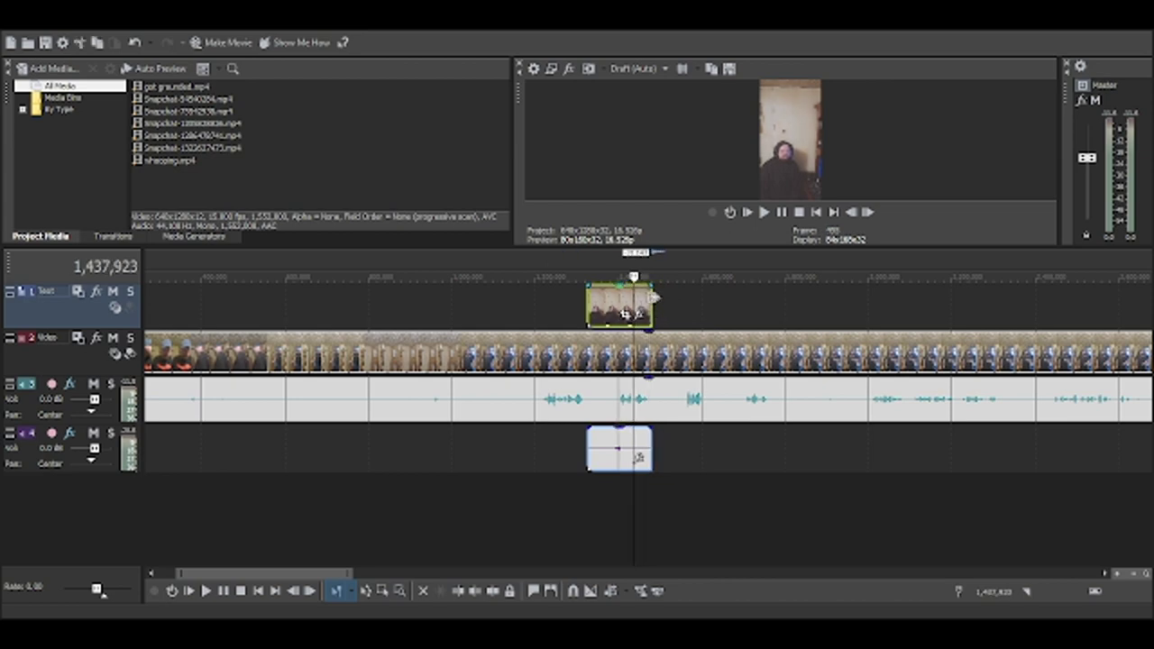
# - Preview the short clip, trim its start a little later, and replay it
pyautogui.click(569, 277)
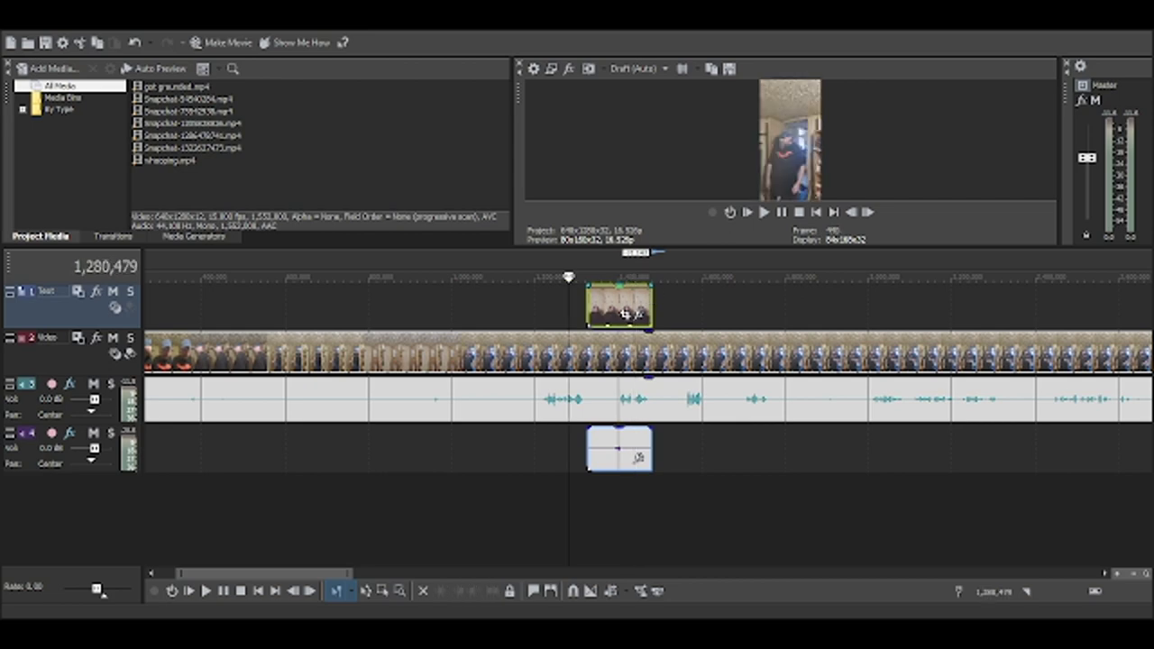
pyautogui.click(586, 277)
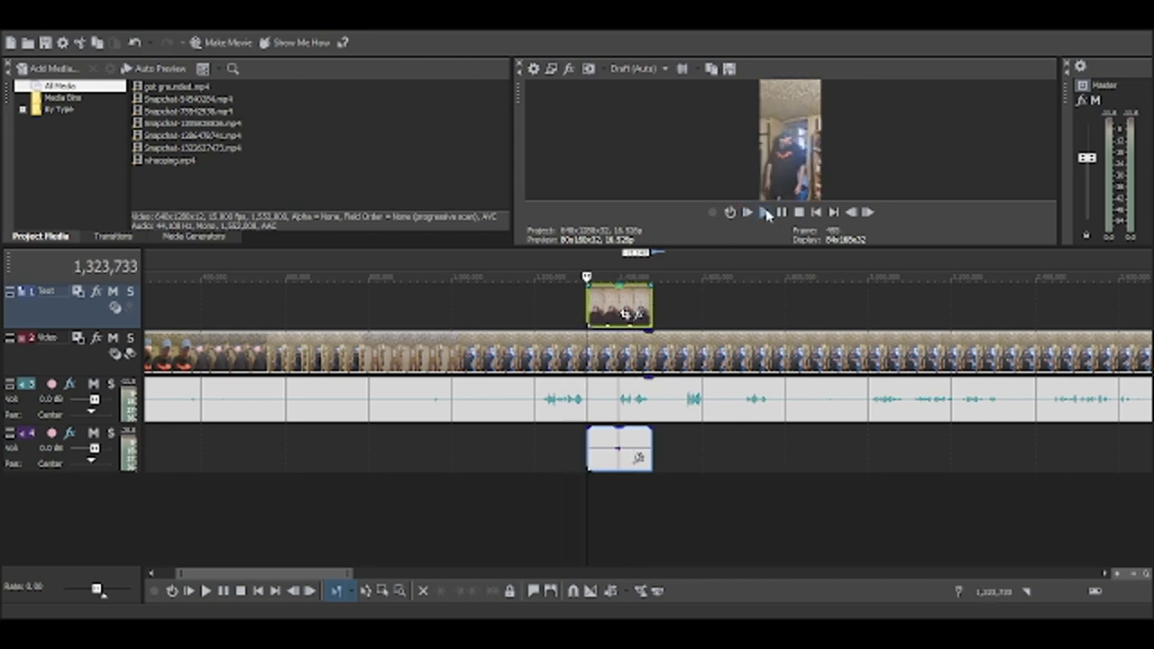
pyautogui.click(763, 212)
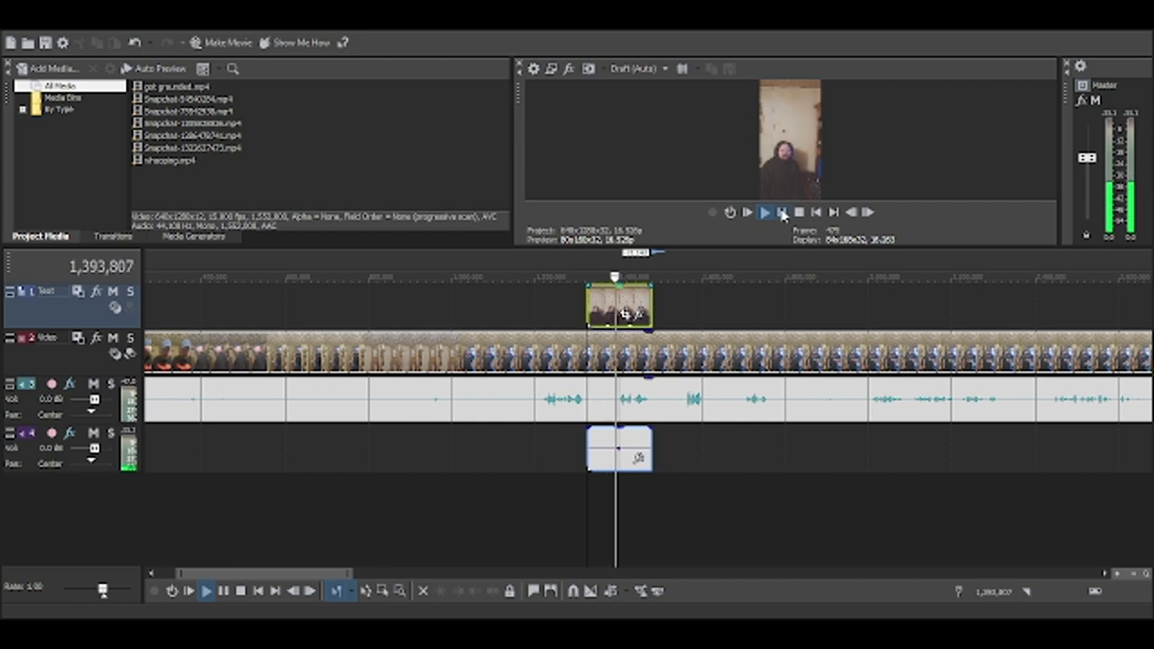
pyautogui.click(782, 213)
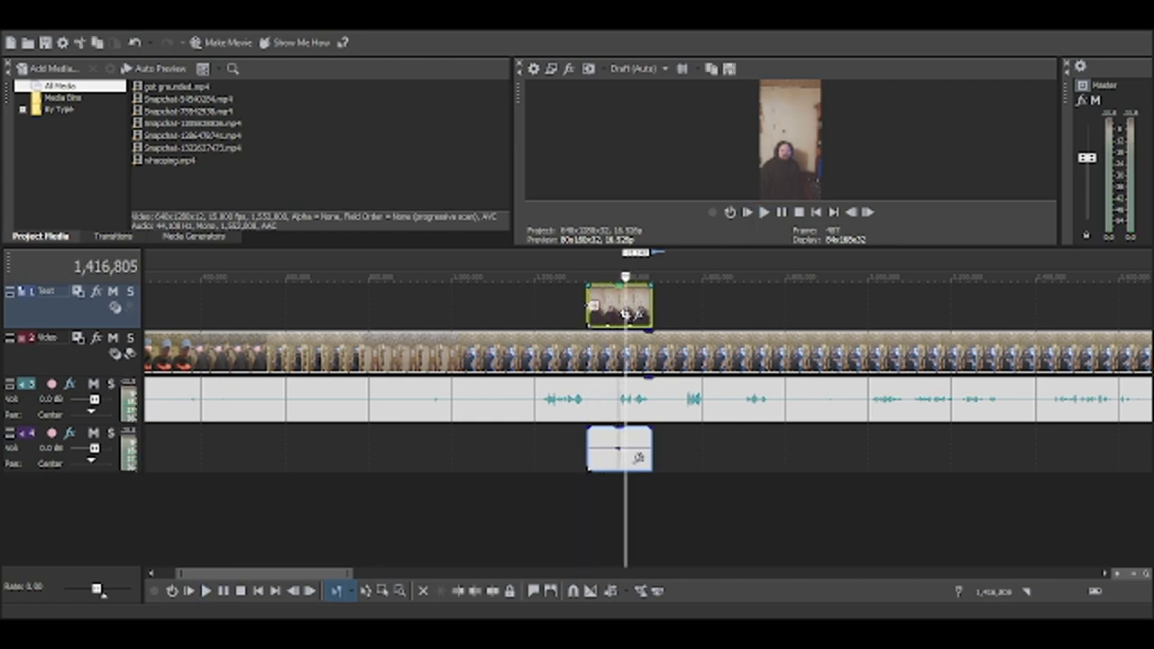
pyautogui.moveTo(587, 304); pyautogui.dragTo(596, 282)
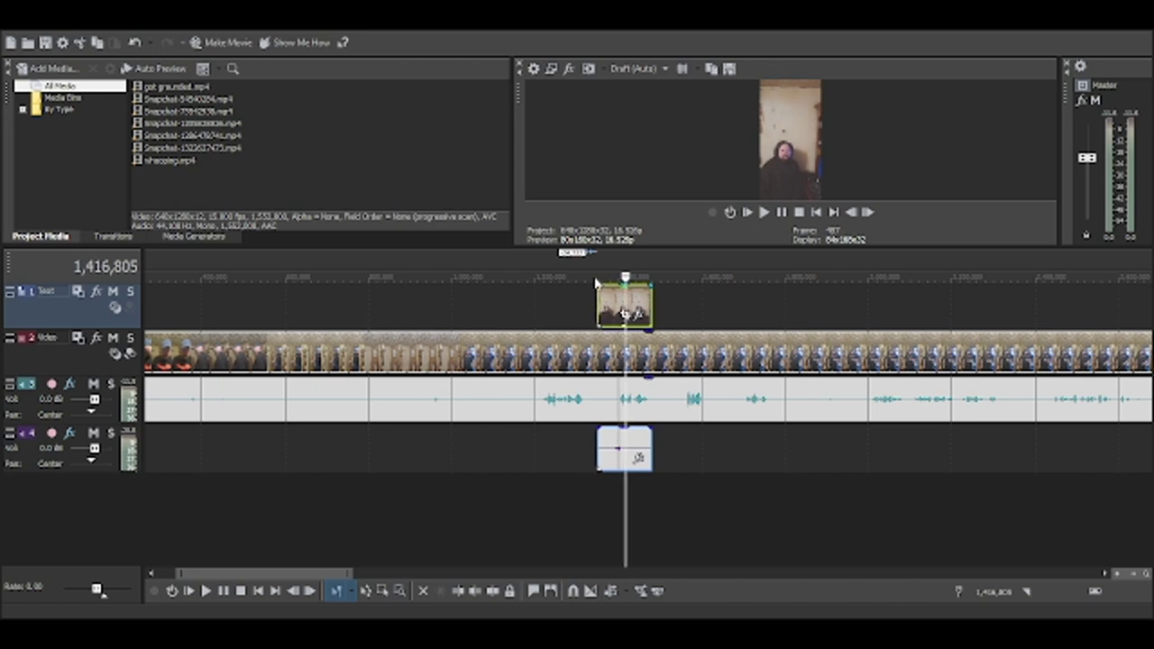
pyautogui.click(594, 277)
pyautogui.click(763, 212)
pyautogui.click(763, 211)
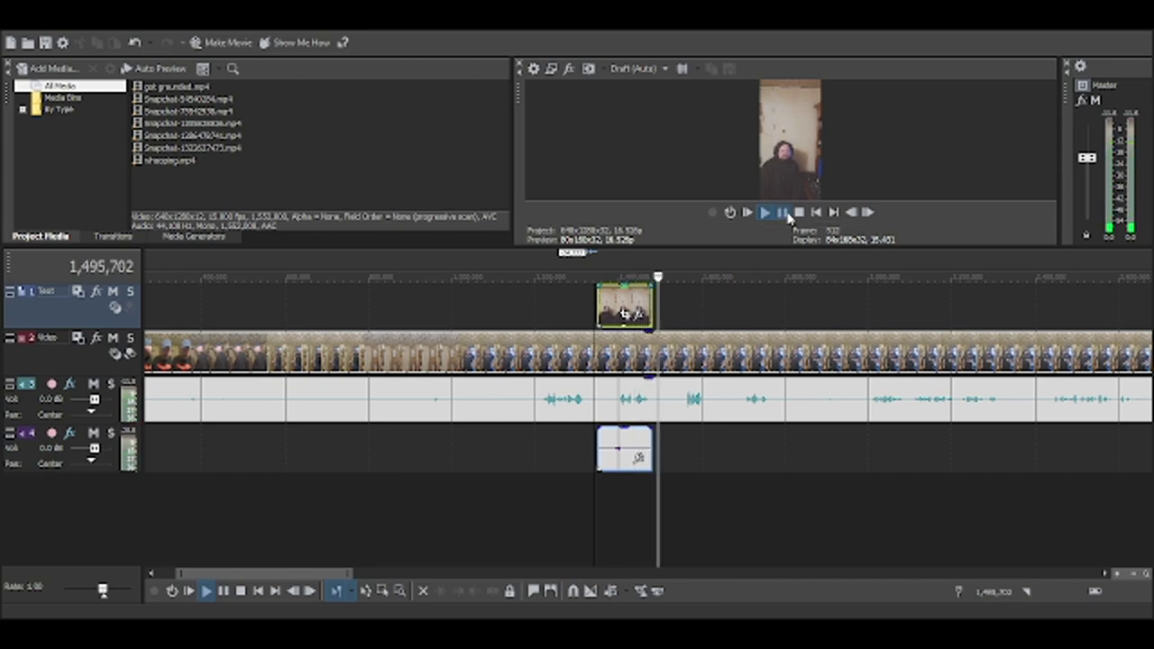
pyautogui.click(782, 212)
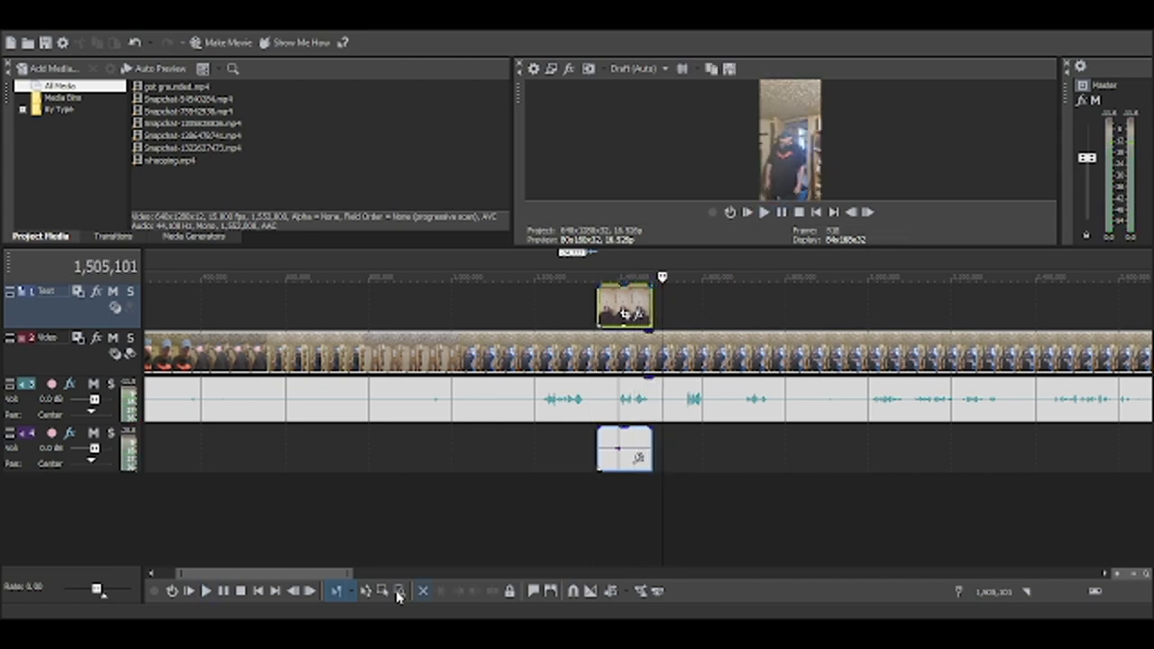
pyautogui.moveTo(352, 575)
pyautogui.mouseDown()
pyautogui.moveTo(641, 557)
pyautogui.moveTo(1111, 575)
pyautogui.mouseUp()
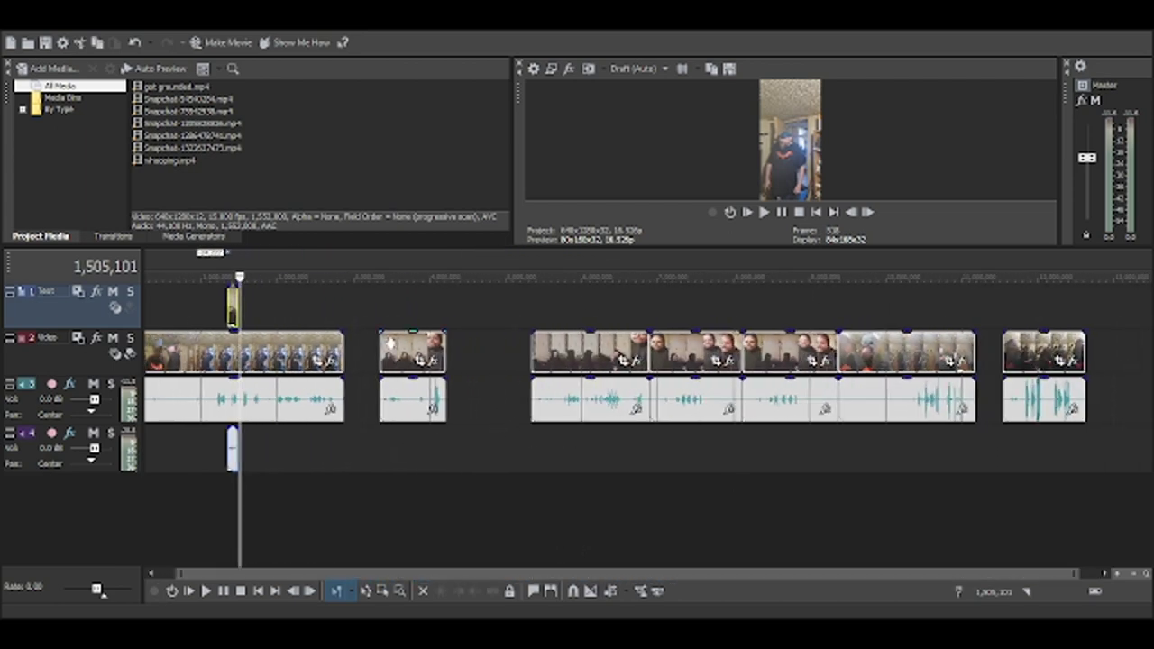
pyautogui.click(401, 345)
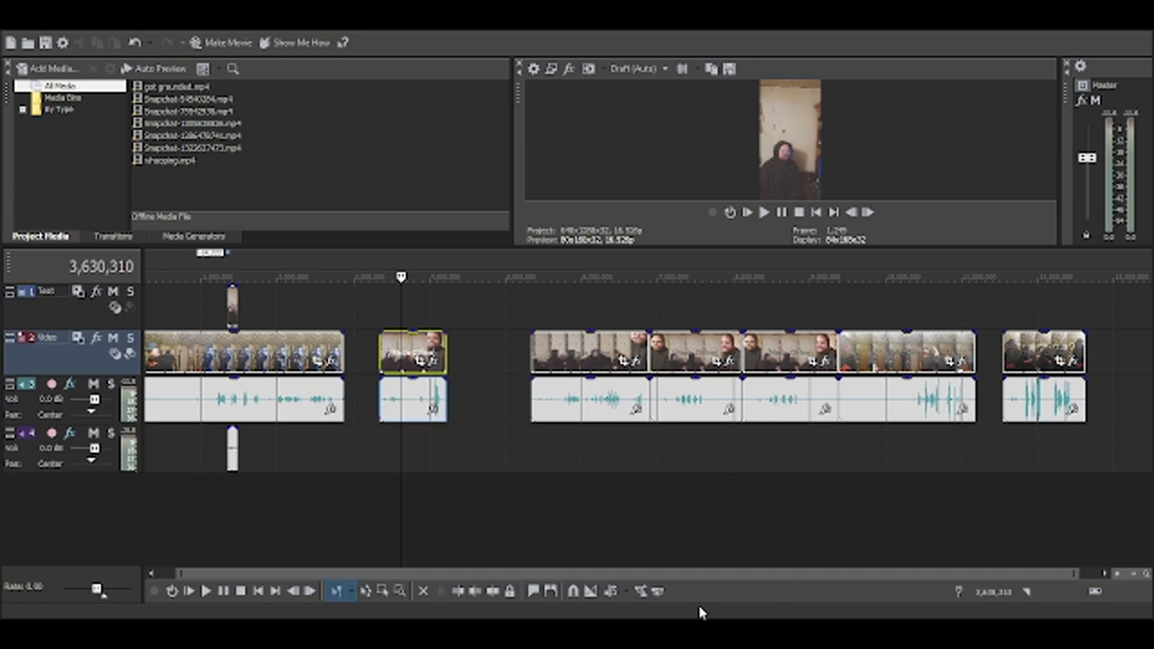
pyautogui.click(800, 504)
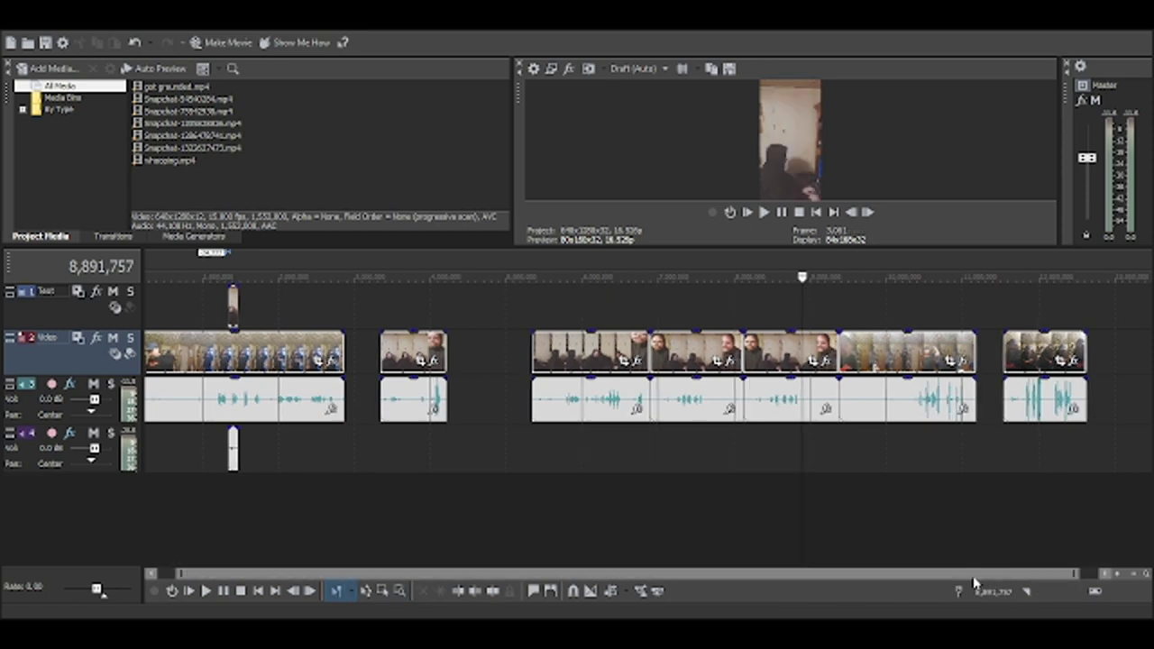
pyautogui.hscroll(-1, 965, 584)
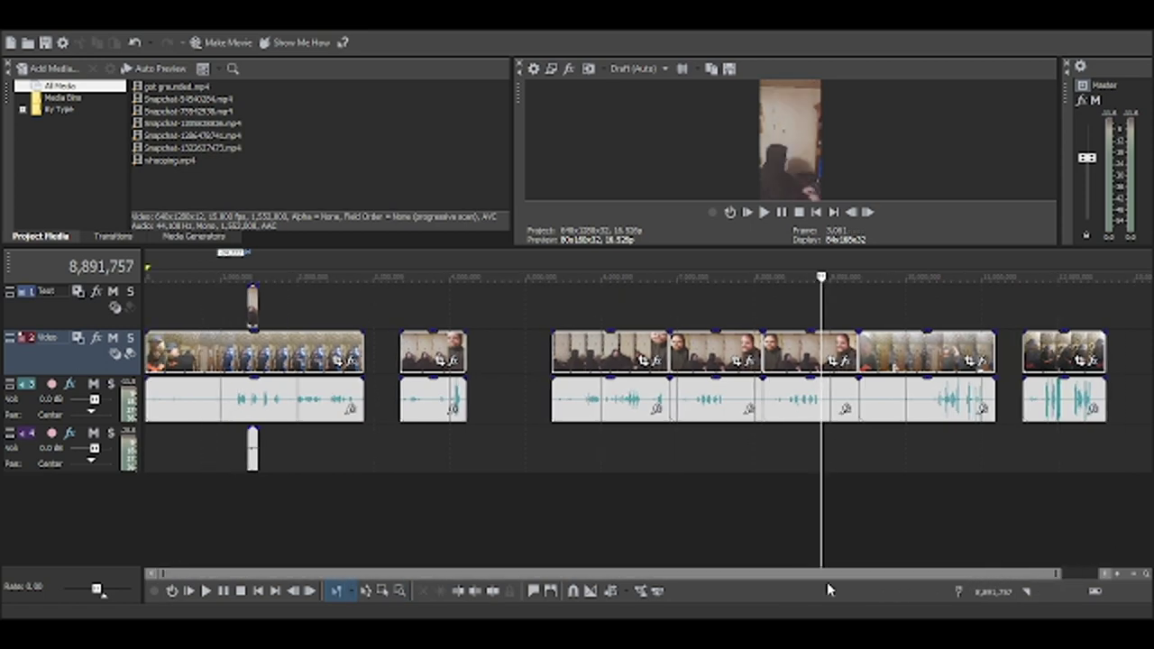
pyautogui.click(236, 278)
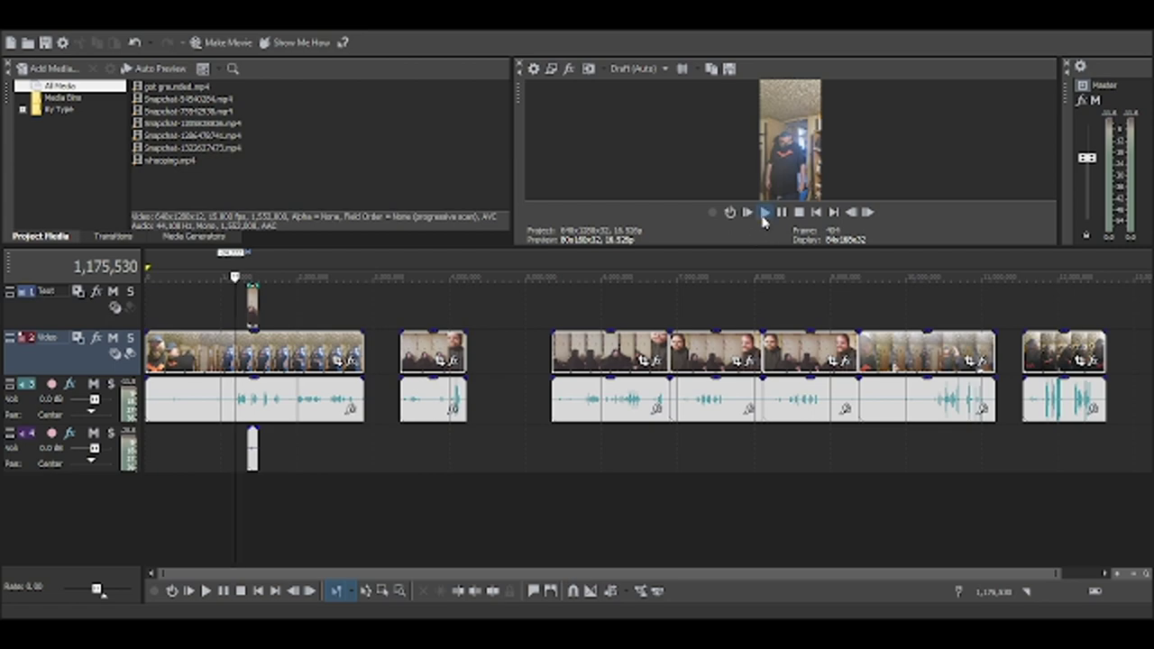
pyautogui.click(763, 214)
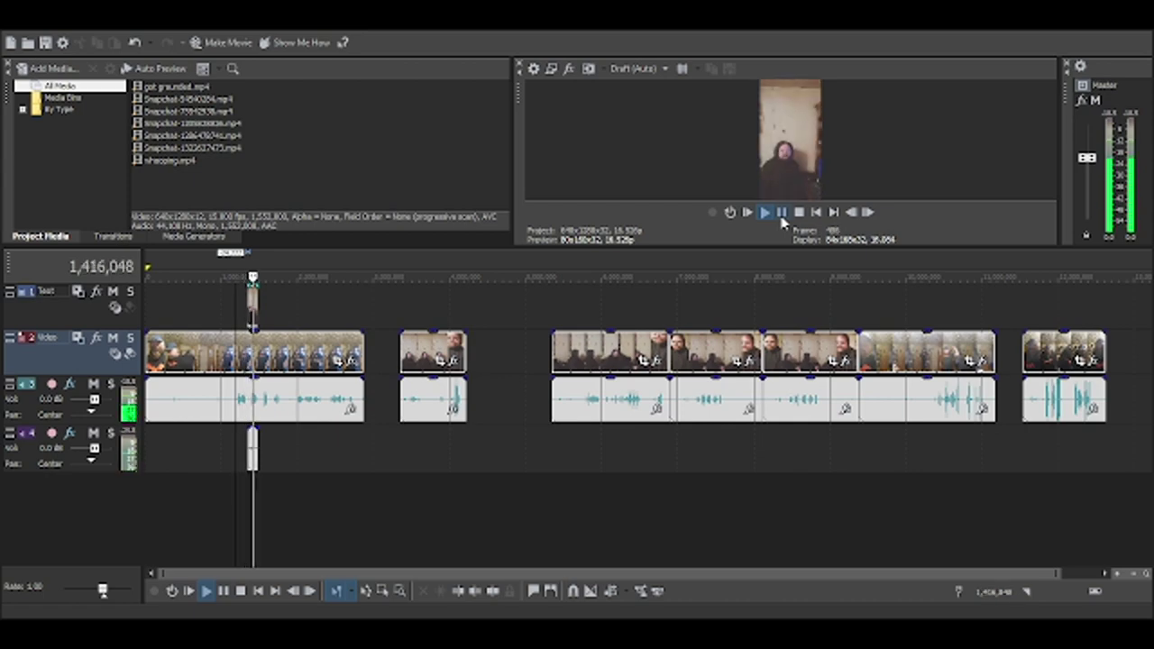
pyautogui.click(781, 213)
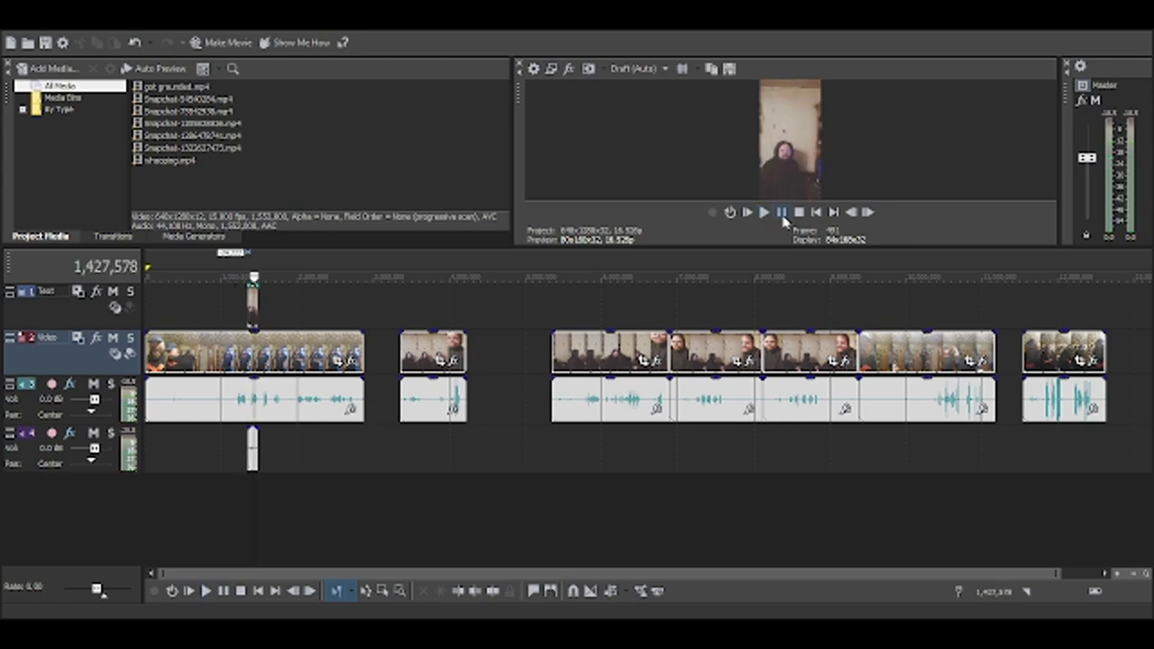
pyautogui.click(764, 213)
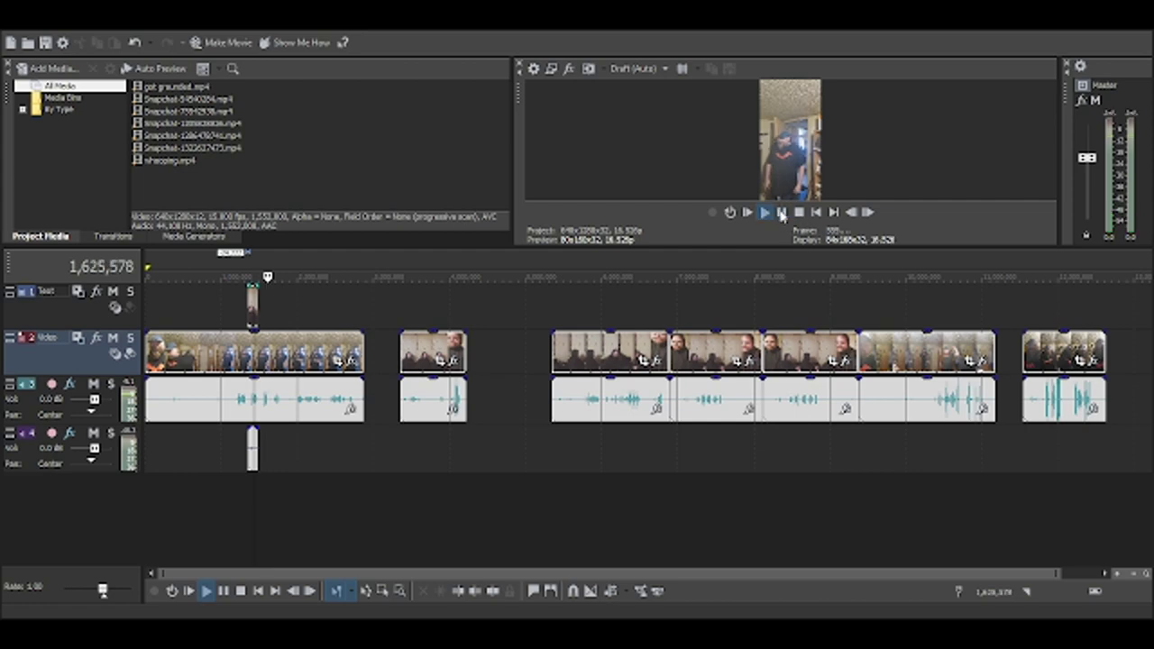
pyautogui.press('Up')
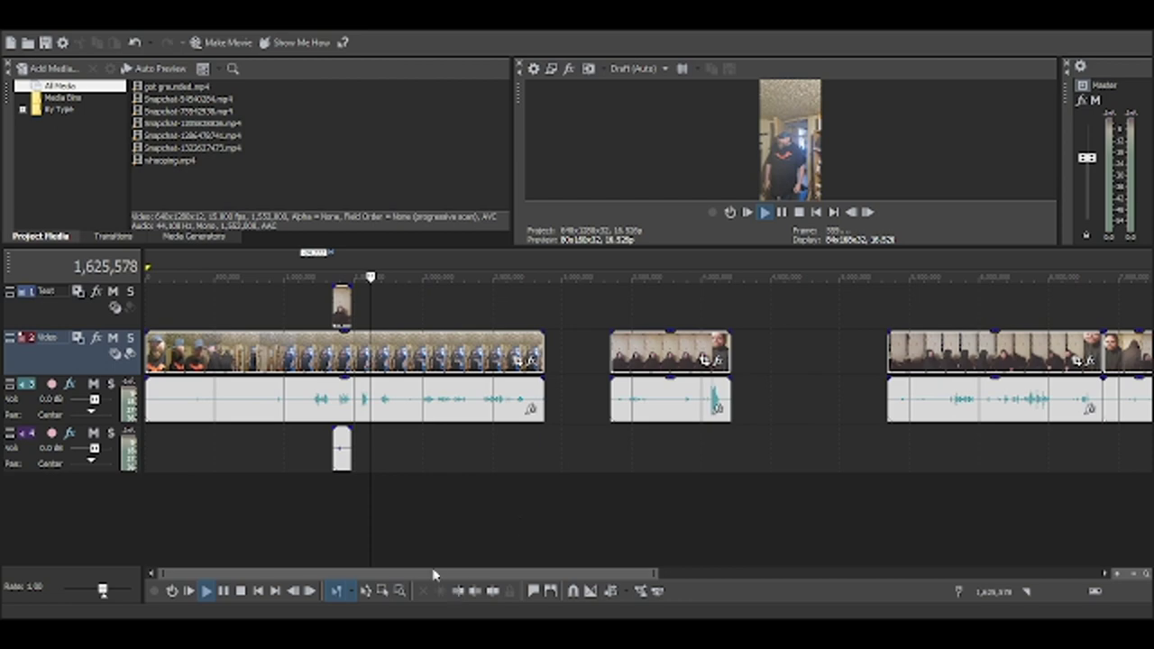
pyautogui.press('space')
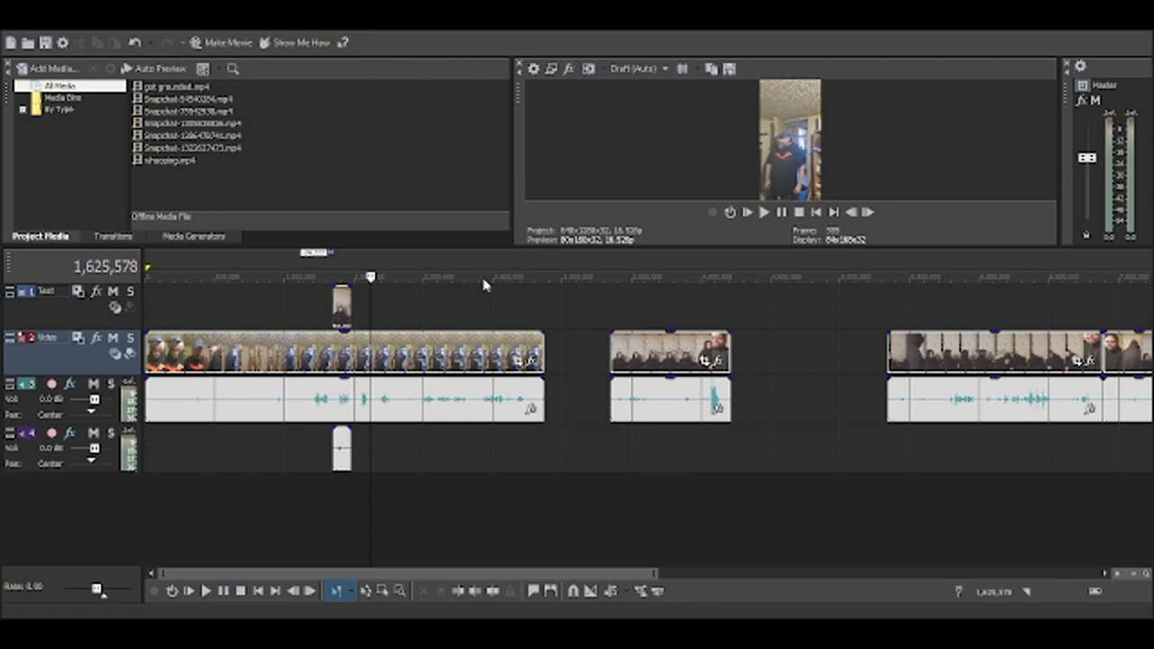
pyautogui.click(311, 285)
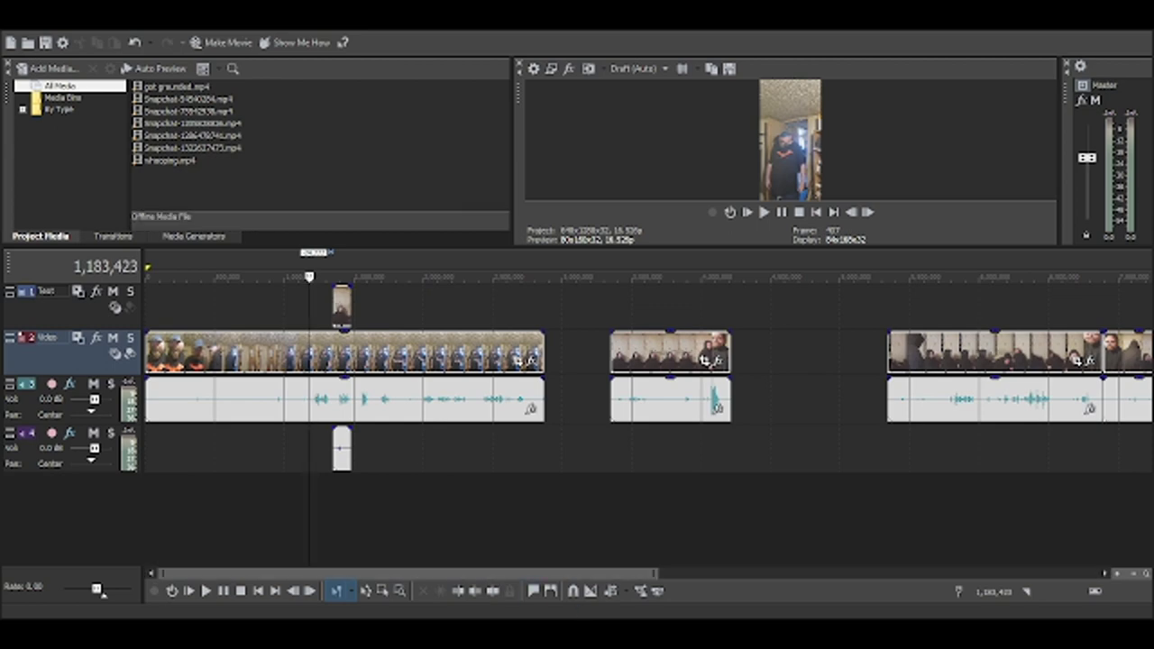
pyautogui.click(373, 285)
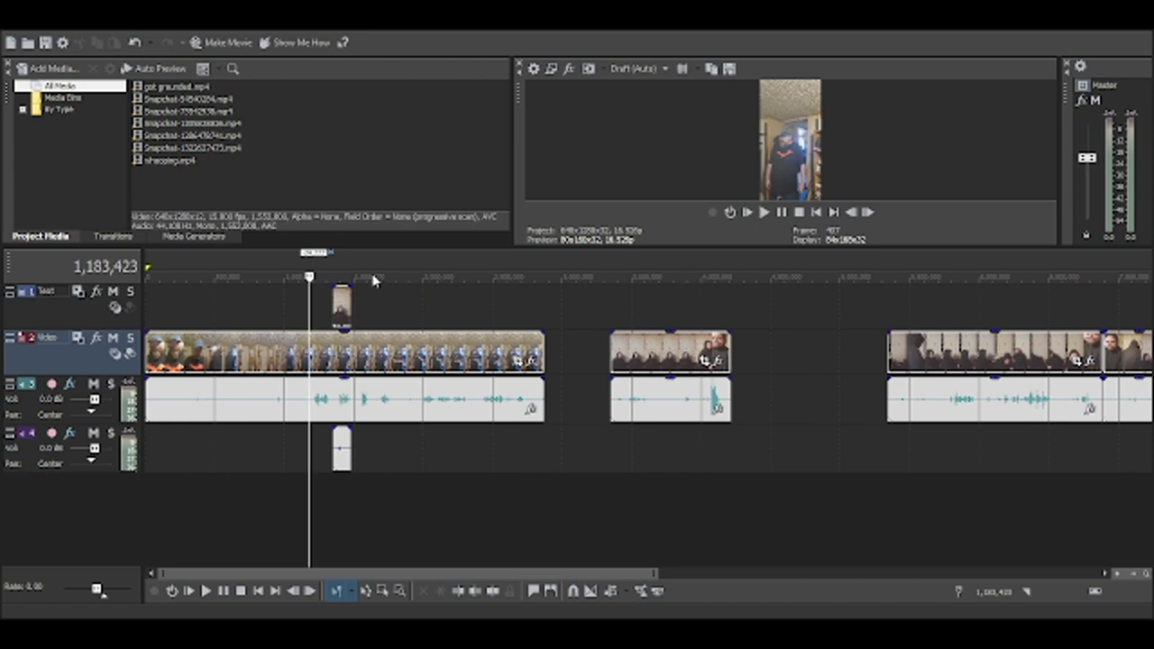
pyautogui.moveTo(373, 277)
pyautogui.mouseDown()
pyautogui.moveTo(318, 276)
pyautogui.moveTo(353, 276)
pyautogui.moveTo(333, 276)
pyautogui.mouseUp()
pyautogui.scroll(-1, 340, 311)
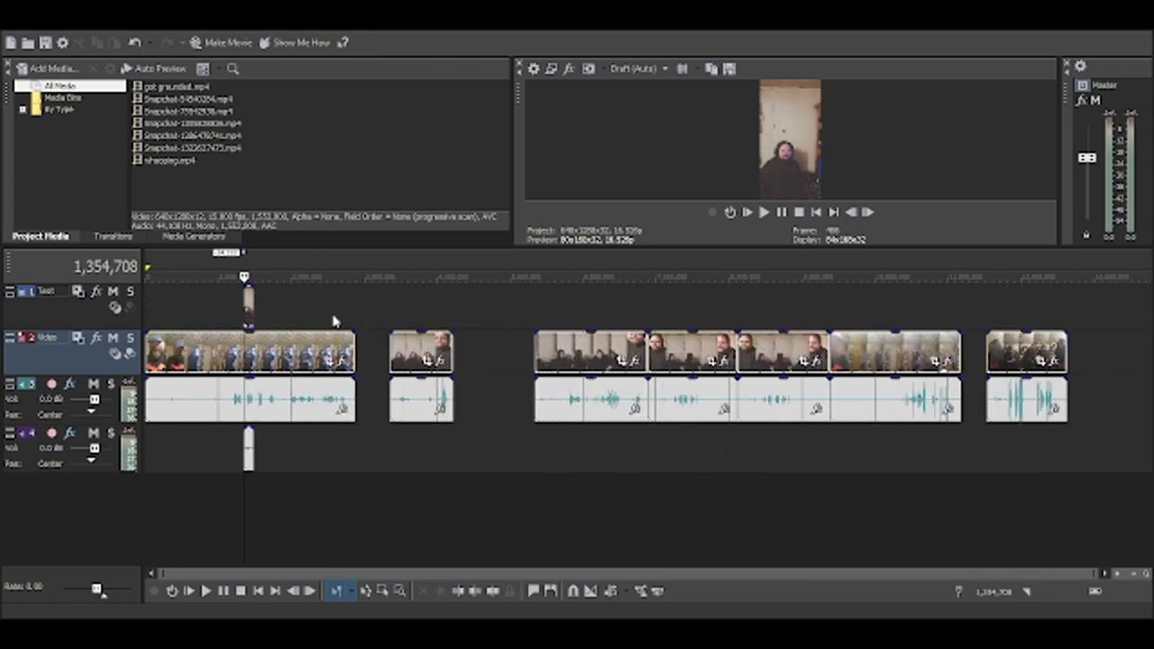
pyautogui.scroll(1, 339, 325)
pyautogui.scroll(1, 343, 360)
pyautogui.scroll(1, 468, 356)
pyautogui.scroll(-1, 532, 356)
pyautogui.scroll(1, 577, 360)
pyautogui.scroll(1, 631, 363)
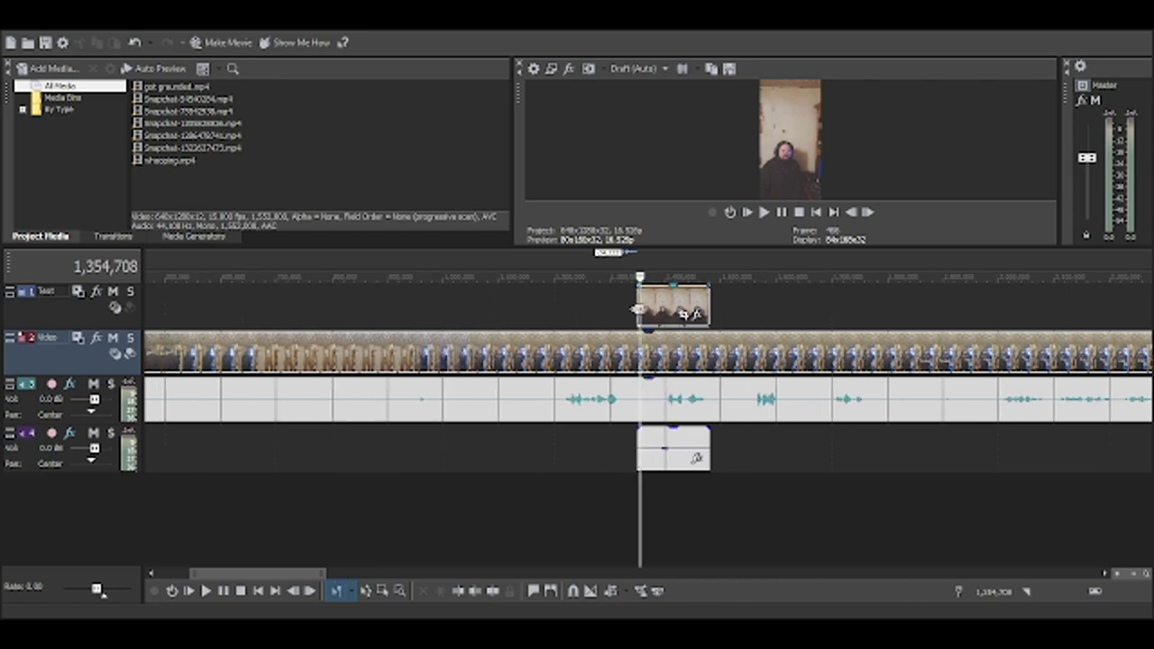
# - Trim the top-track clip's start slightly later, cut its end back to the playhead, and replay
pyautogui.moveTo(637, 310); pyautogui.dragTo(643, 310)
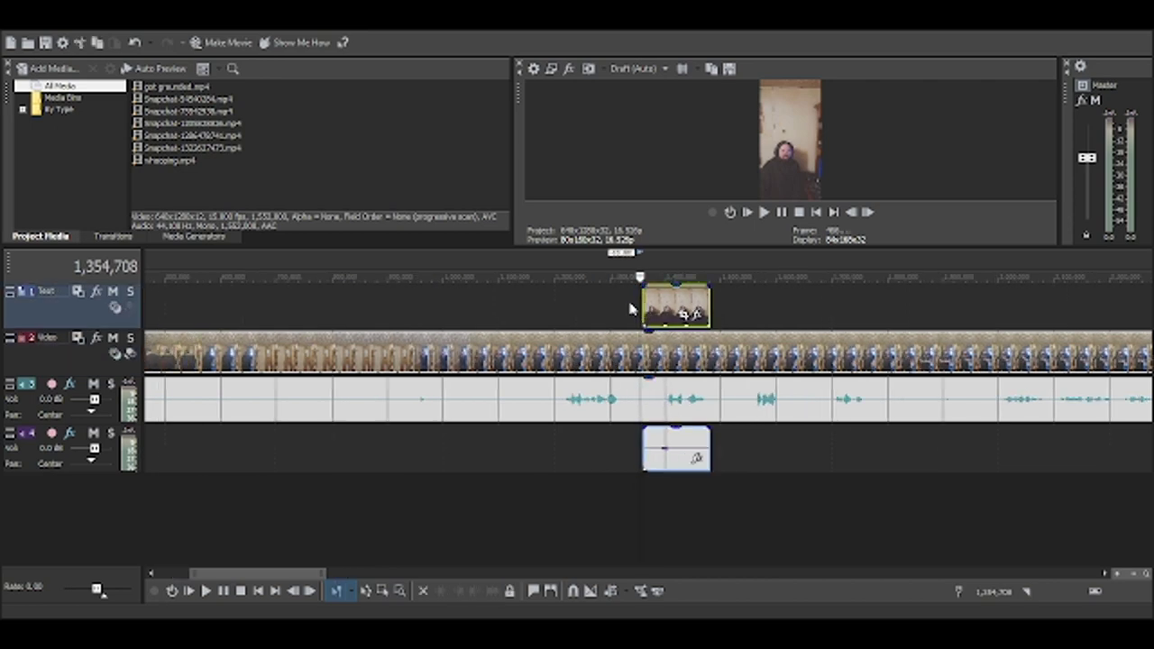
pyautogui.click(620, 277)
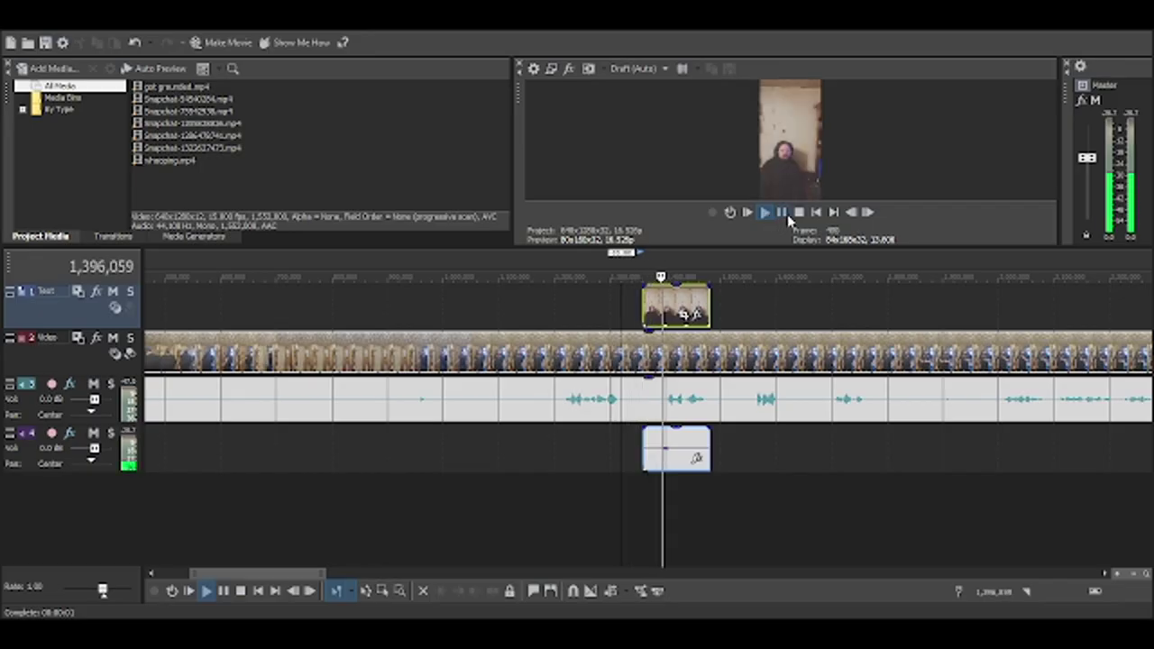
pyautogui.click(780, 213)
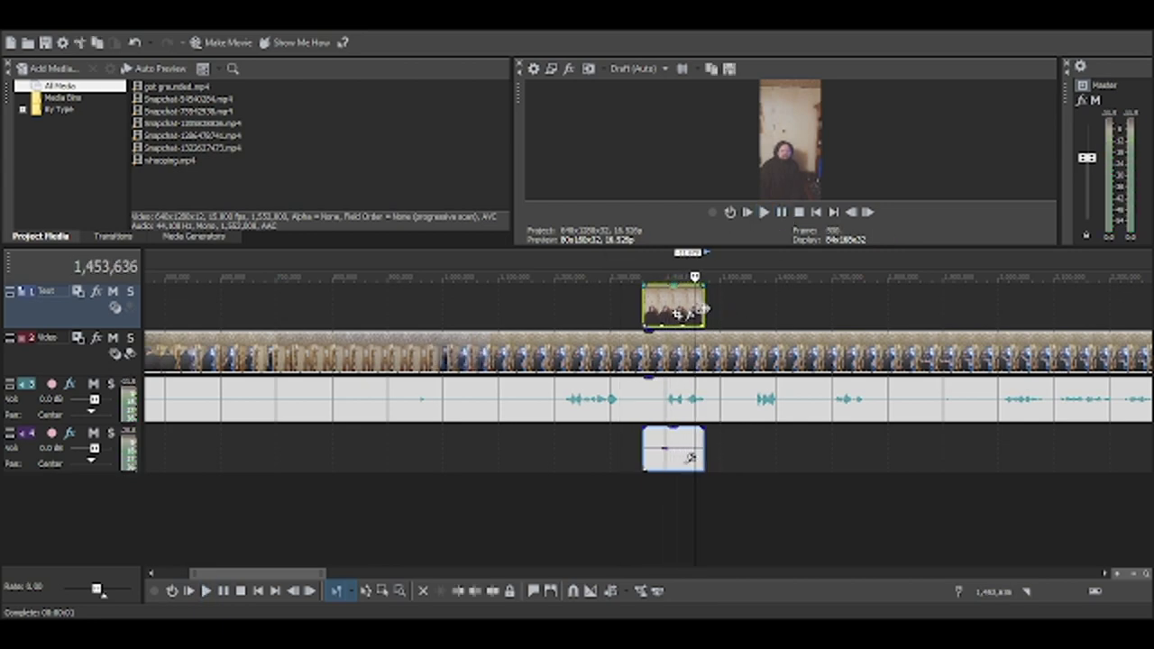
pyautogui.moveTo(709, 306); pyautogui.dragTo(696, 306)
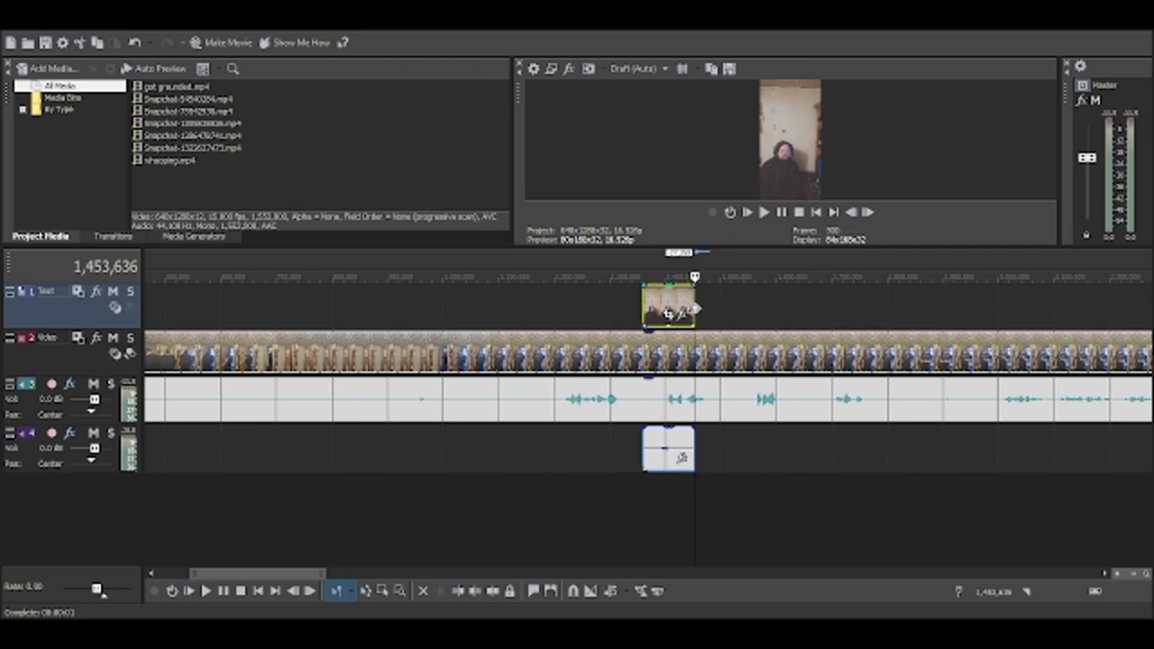
pyautogui.click(633, 277)
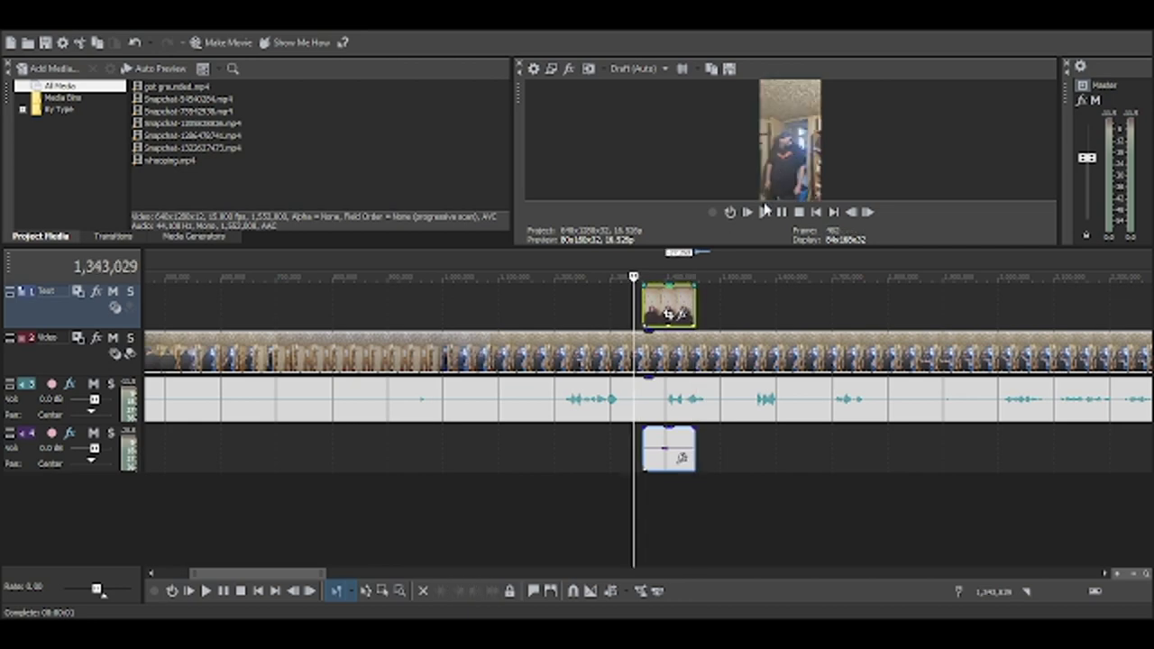
pyautogui.click(763, 212)
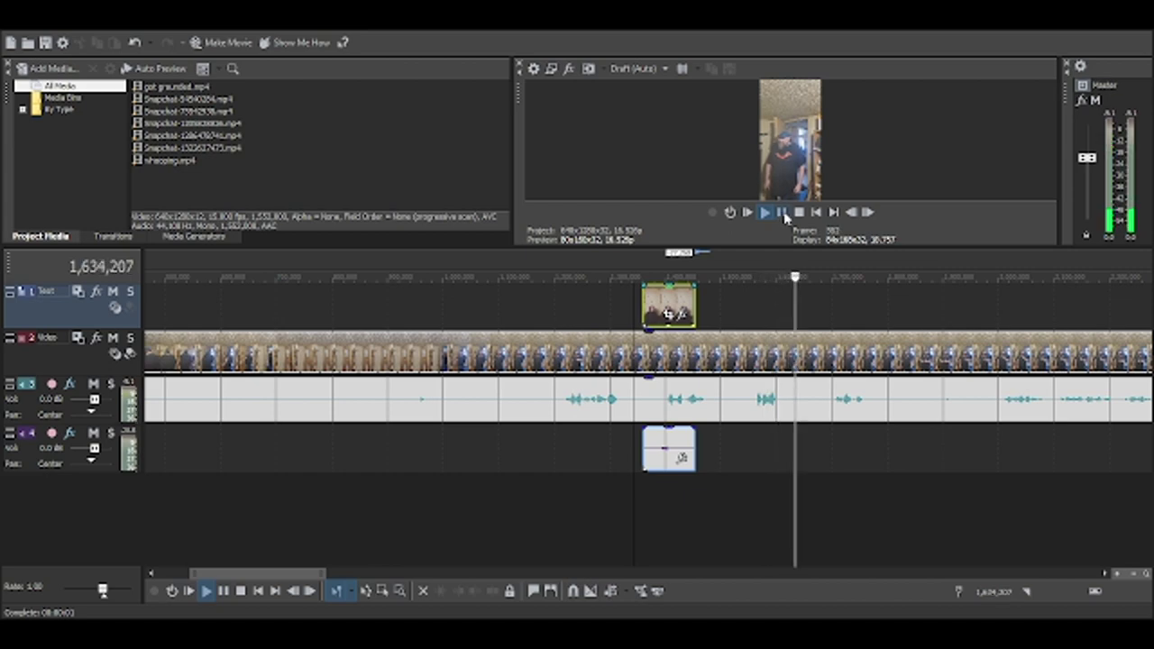
pyautogui.click(783, 212)
pyautogui.moveTo(278, 575); pyautogui.dragTo(425, 581)
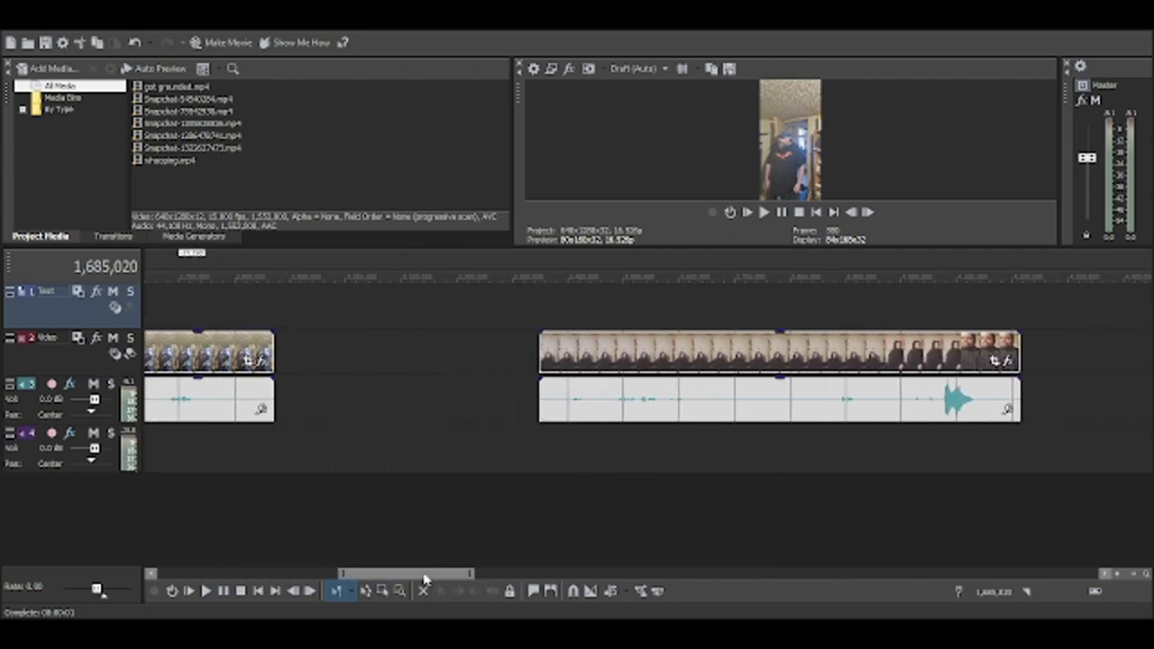
# - Play from just before the long clip and stop at the cut point
pyautogui.click(559, 280)
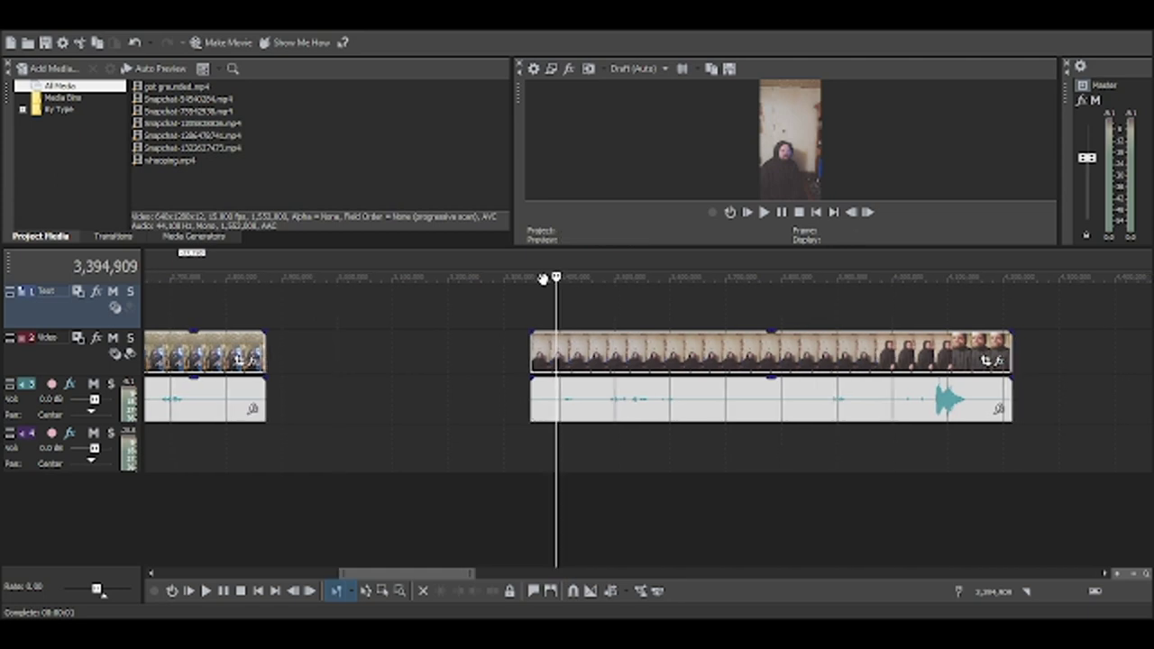
pyautogui.moveTo(556, 278); pyautogui.dragTo(536, 276)
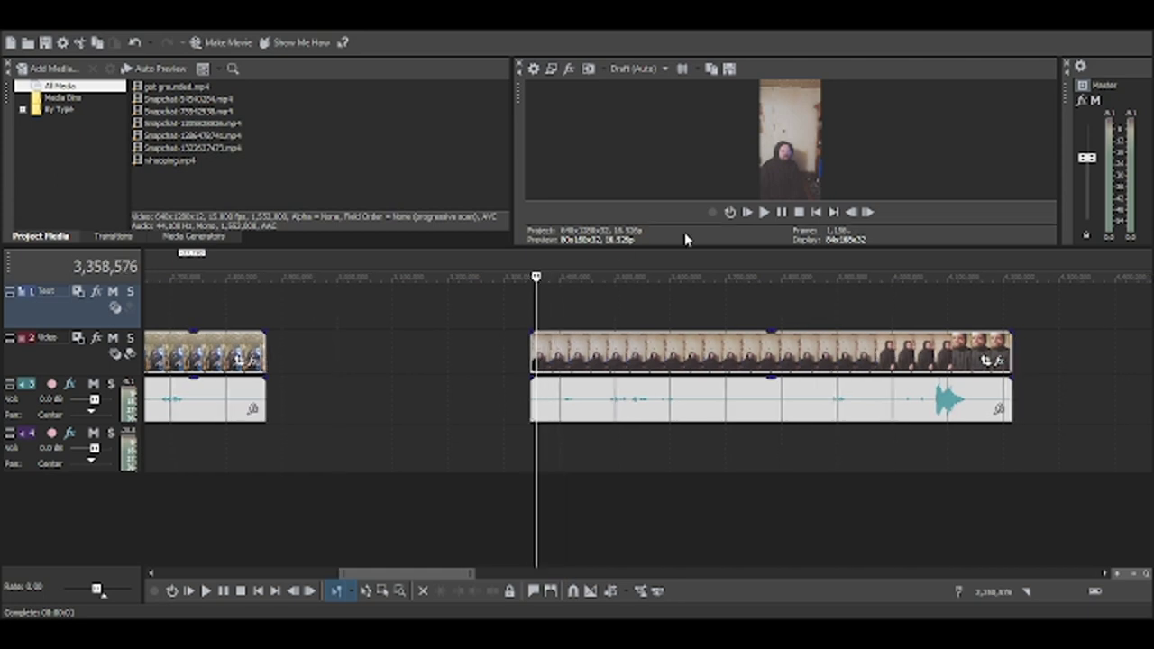
pyautogui.click(765, 213)
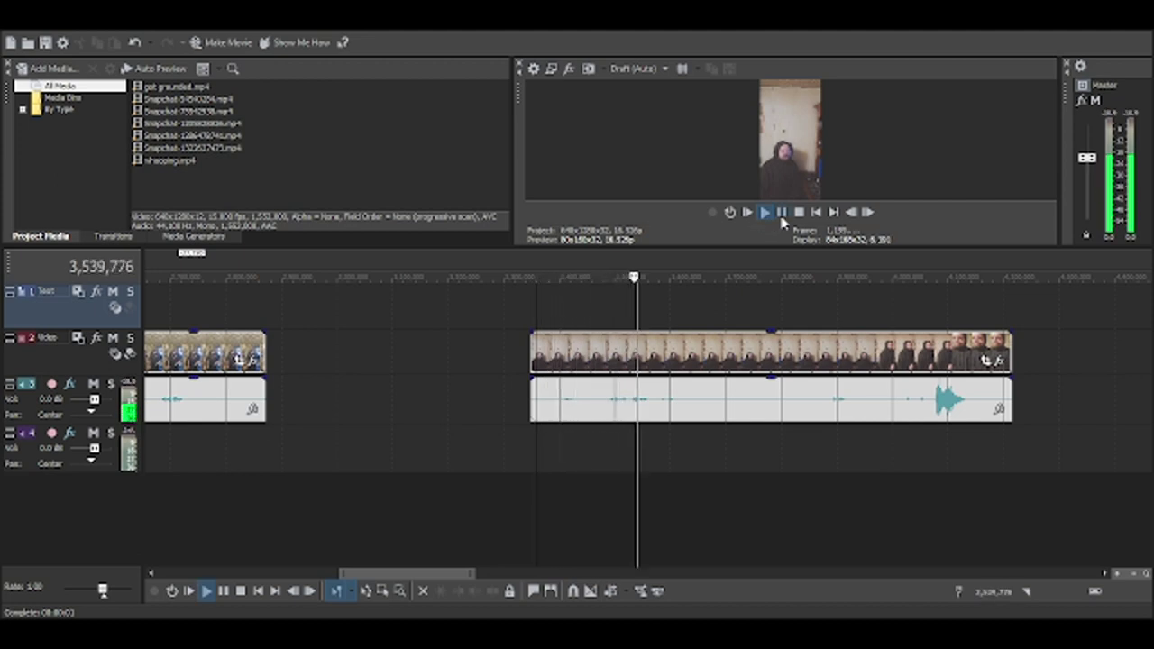
pyautogui.press('Return')
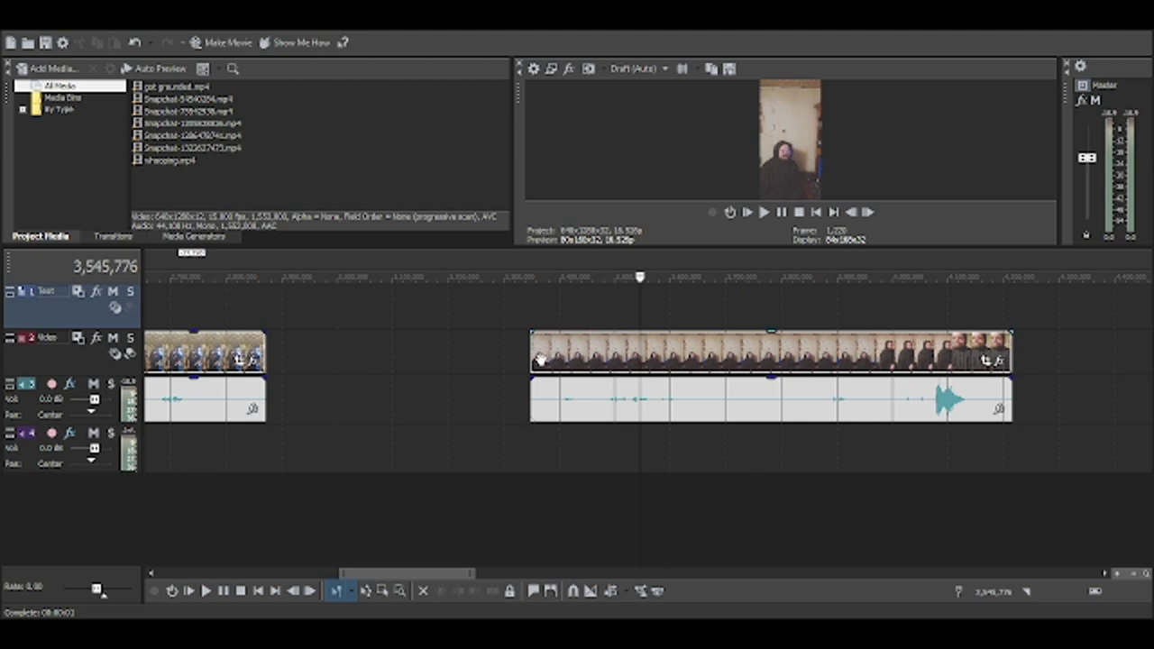
# - Trim the long clip's start to begin later, then replay its opening
pyautogui.moveTo(532, 357); pyautogui.dragTo(607, 363)
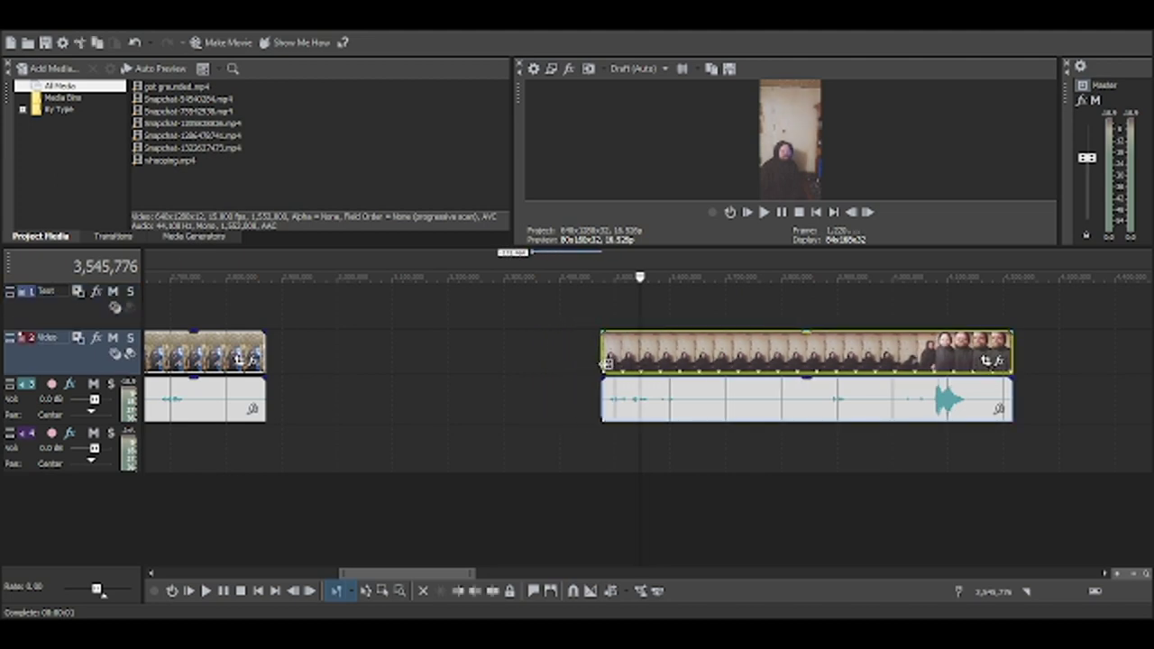
pyautogui.click(600, 277)
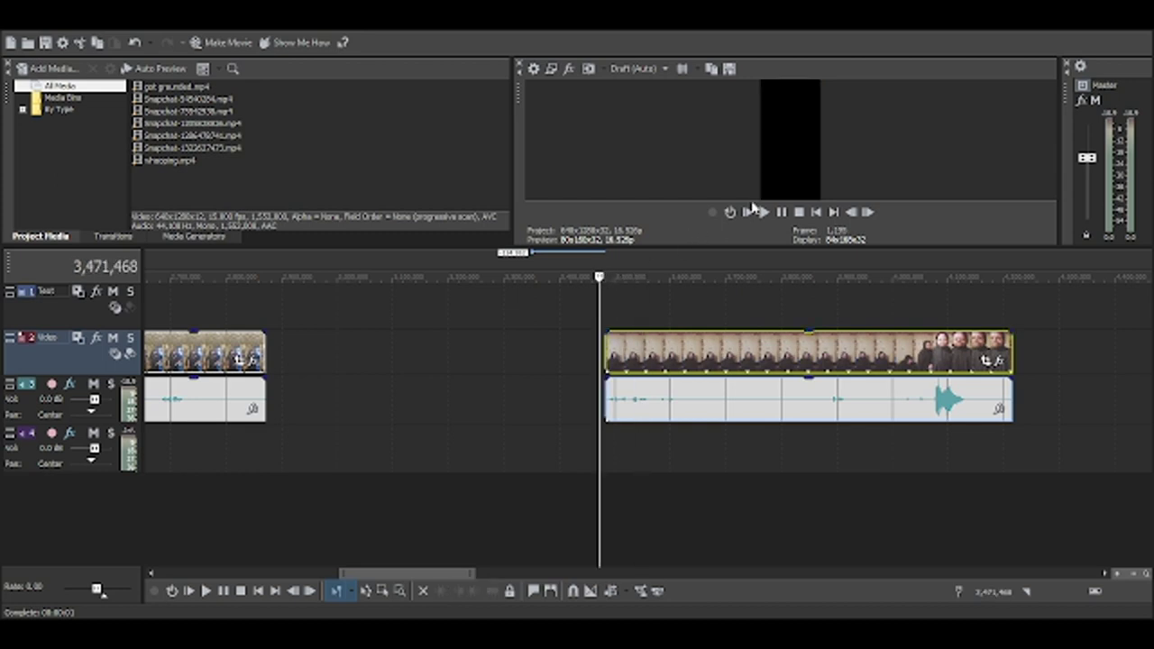
pyautogui.click(764, 212)
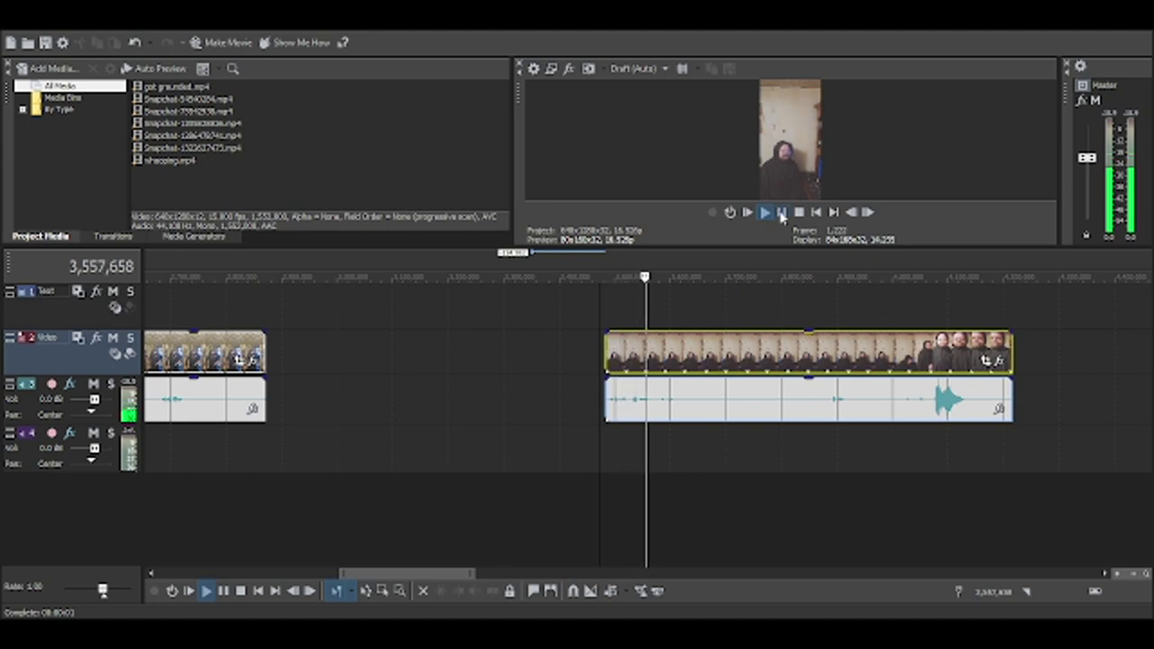
pyautogui.click(780, 214)
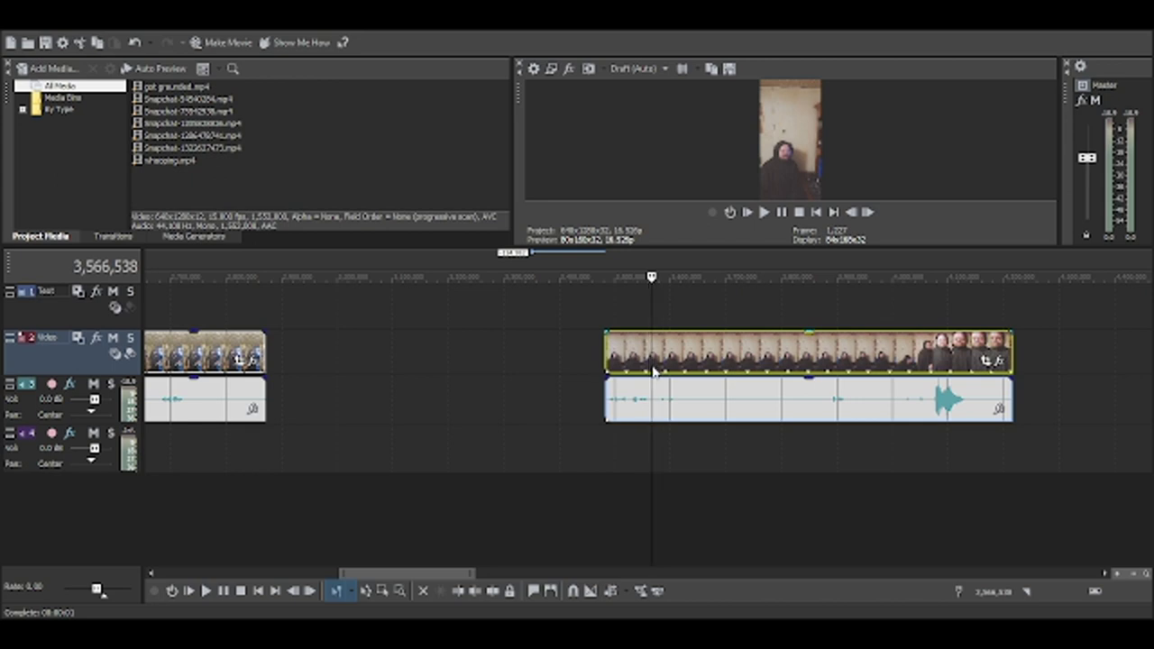
# - Split the long clip with S, then move the short piece left: video to top track, audio below
pyautogui.press('s')
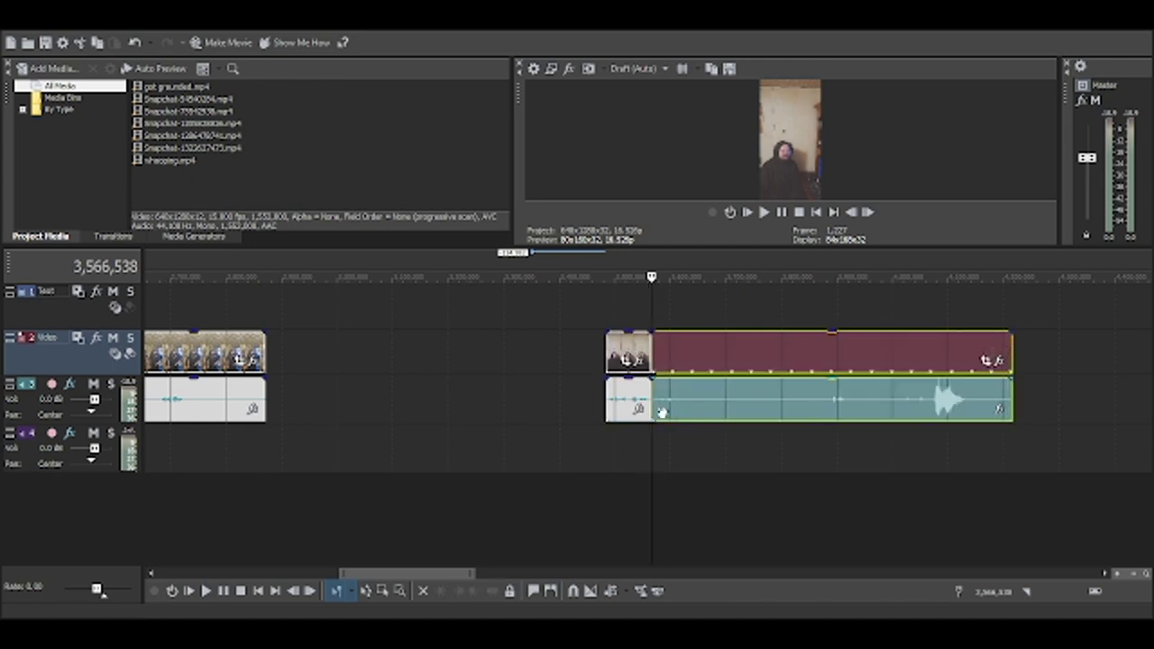
pyautogui.moveTo(474, 573); pyautogui.dragTo(446, 574)
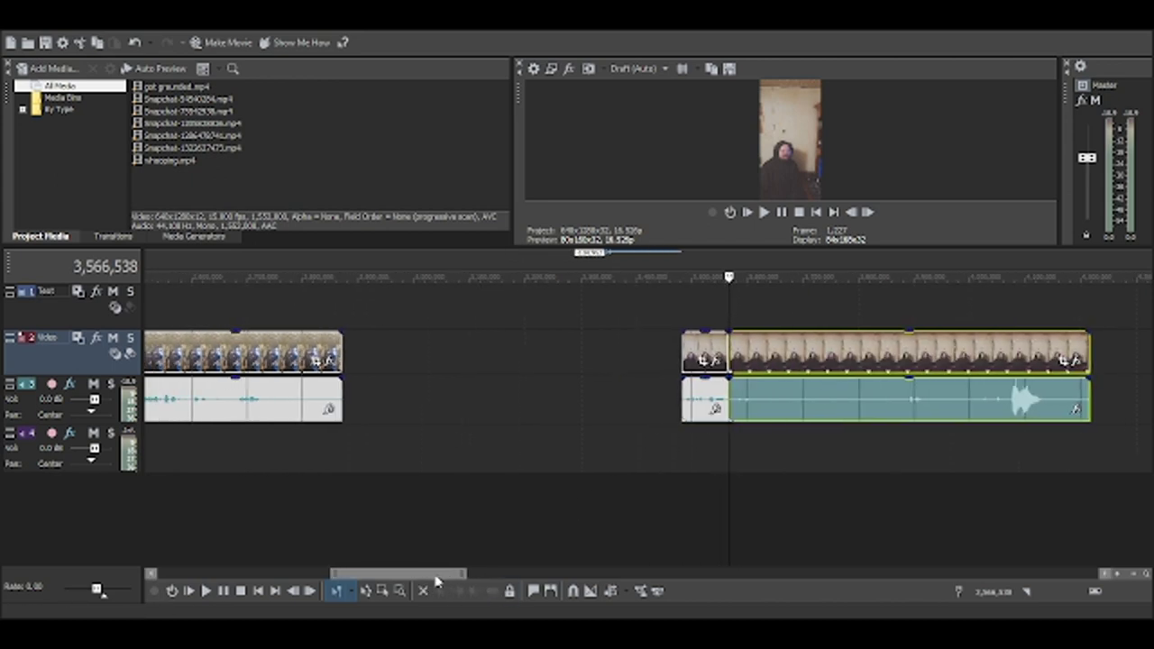
pyautogui.moveTo(888, 354); pyautogui.dragTo(559, 354)
pyautogui.scroll(-1, 598, 450)
pyautogui.scroll(1, 597, 449)
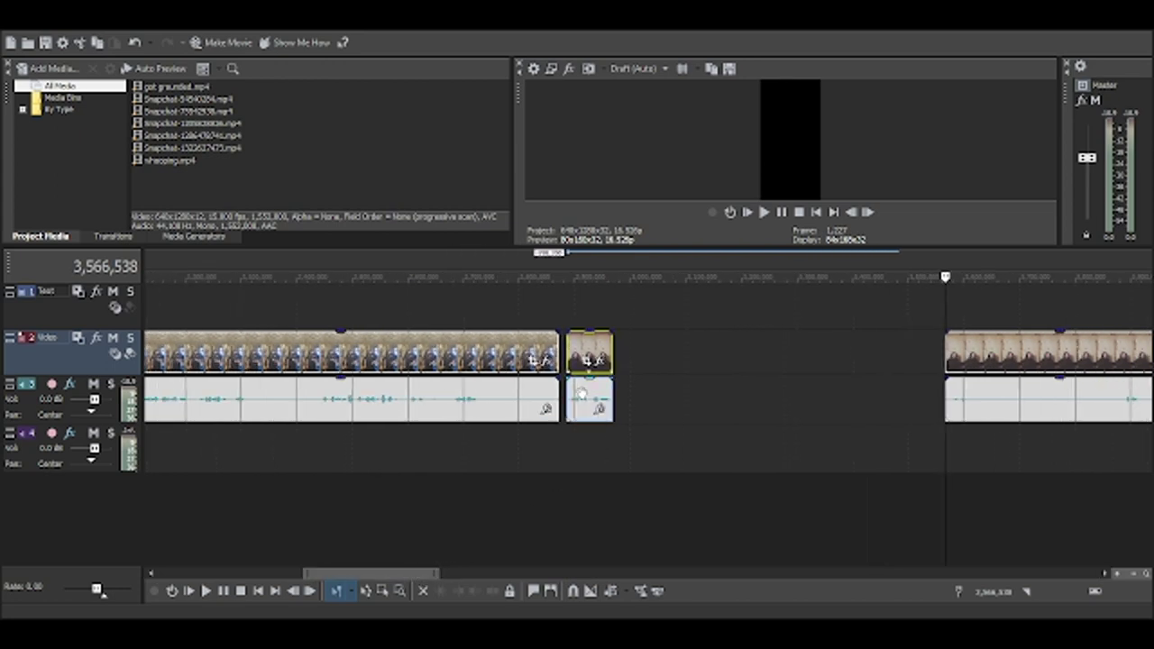
pyautogui.moveTo(583, 394); pyautogui.dragTo(578, 442)
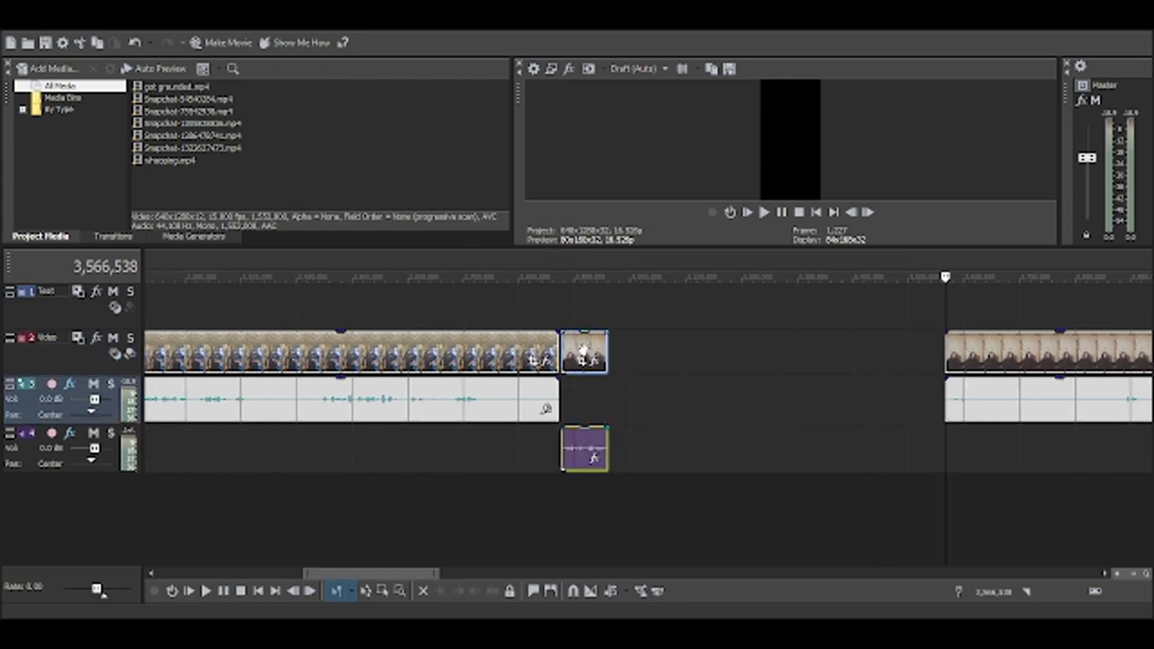
pyautogui.moveTo(584, 353); pyautogui.dragTo(586, 314)
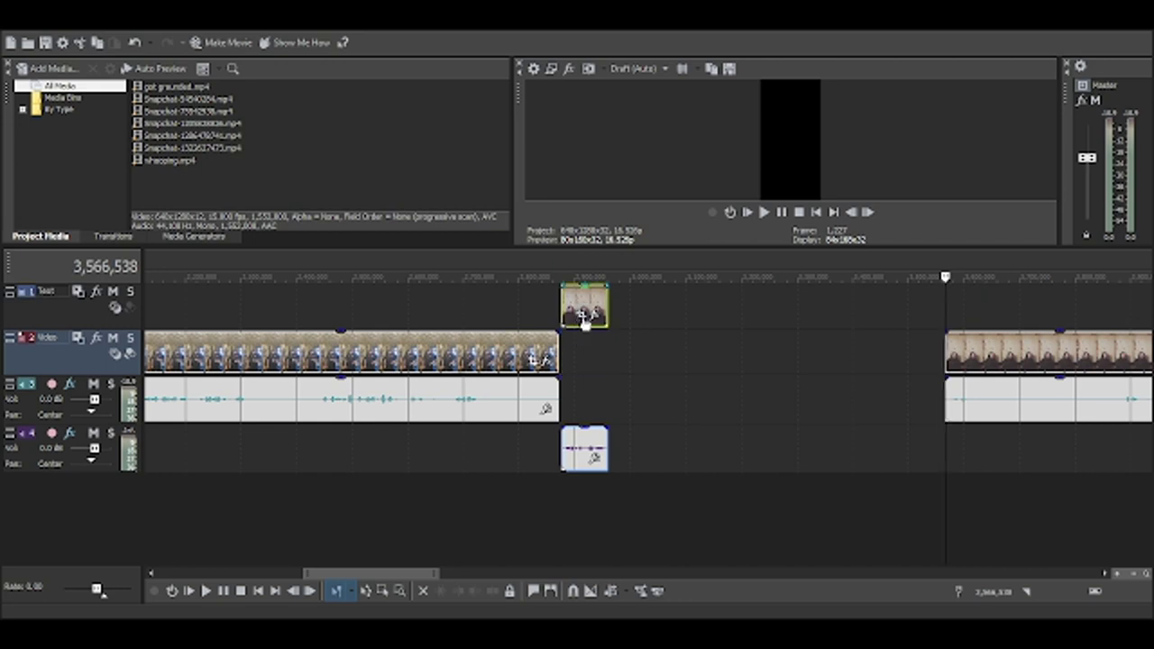
pyautogui.scroll(-3, 480, 329)
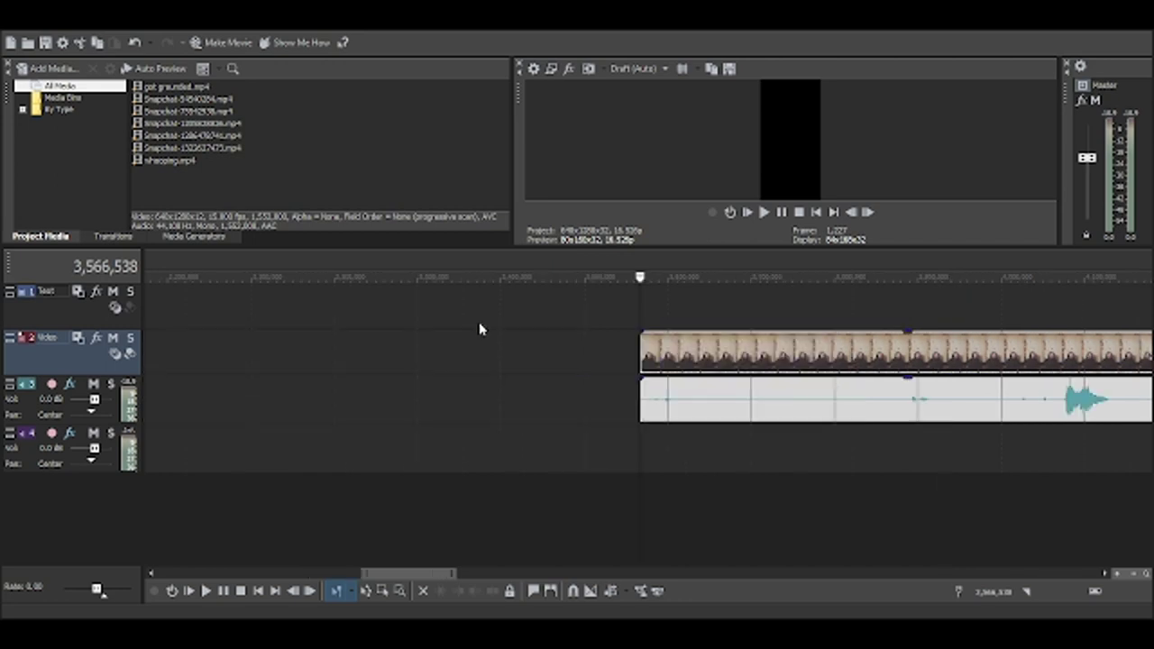
pyautogui.scroll(-2, 487, 336)
pyautogui.scroll(2, 460, 329)
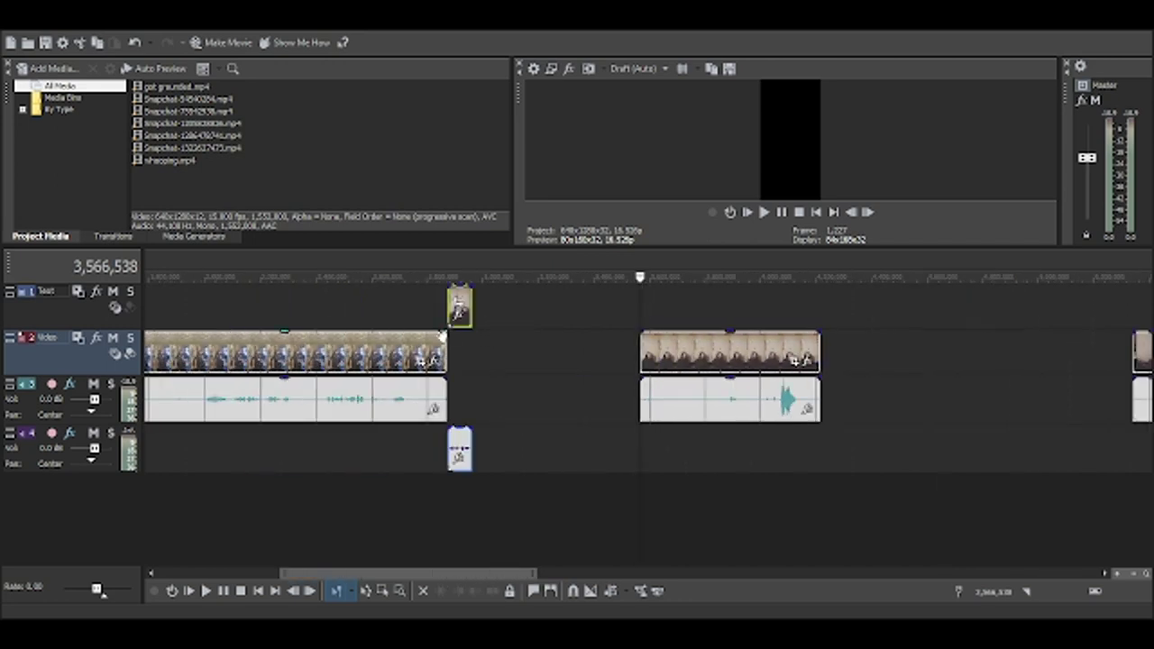
pyautogui.scroll(2, 433, 335)
pyautogui.scroll(-3, 439, 352)
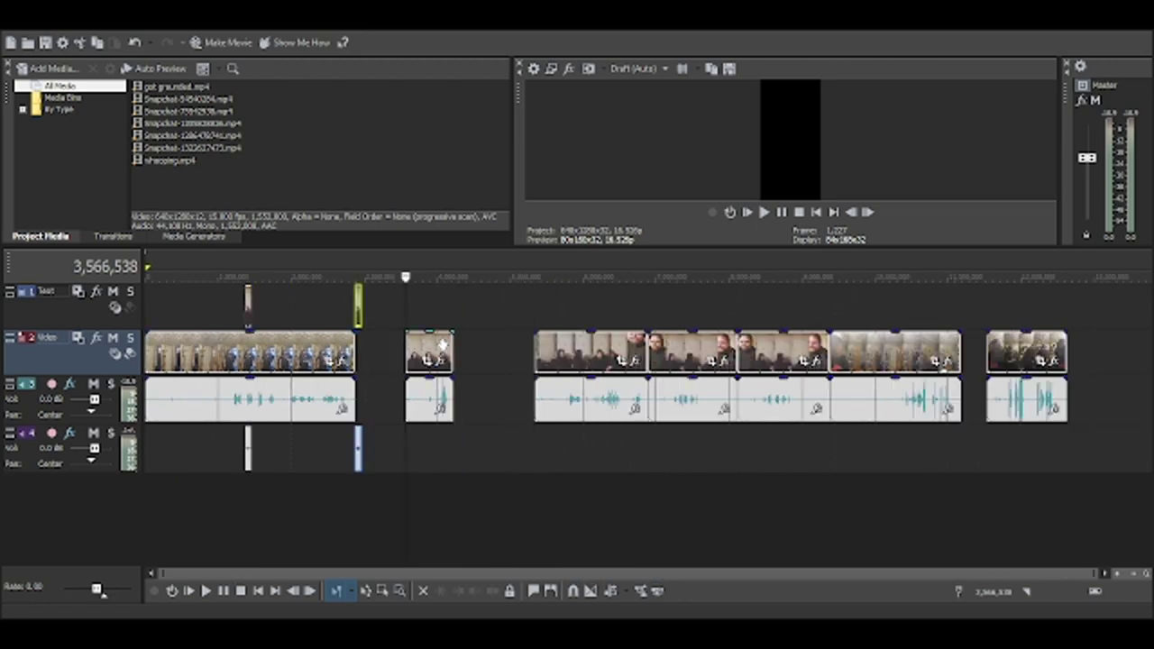
pyautogui.scroll(2, 441, 345)
pyautogui.scroll(2, 442, 345)
pyautogui.scroll(2, 442, 344)
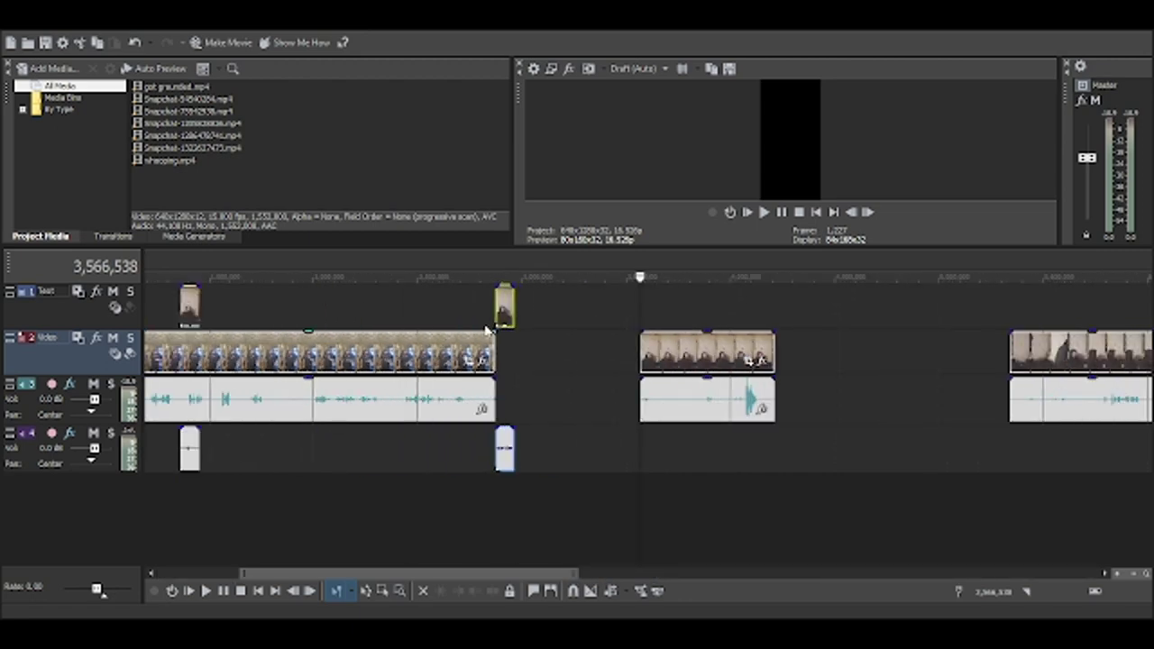
# - Move the short top-track clip further left and play from just before it
pyautogui.moveTo(505, 304); pyautogui.dragTo(265, 305)
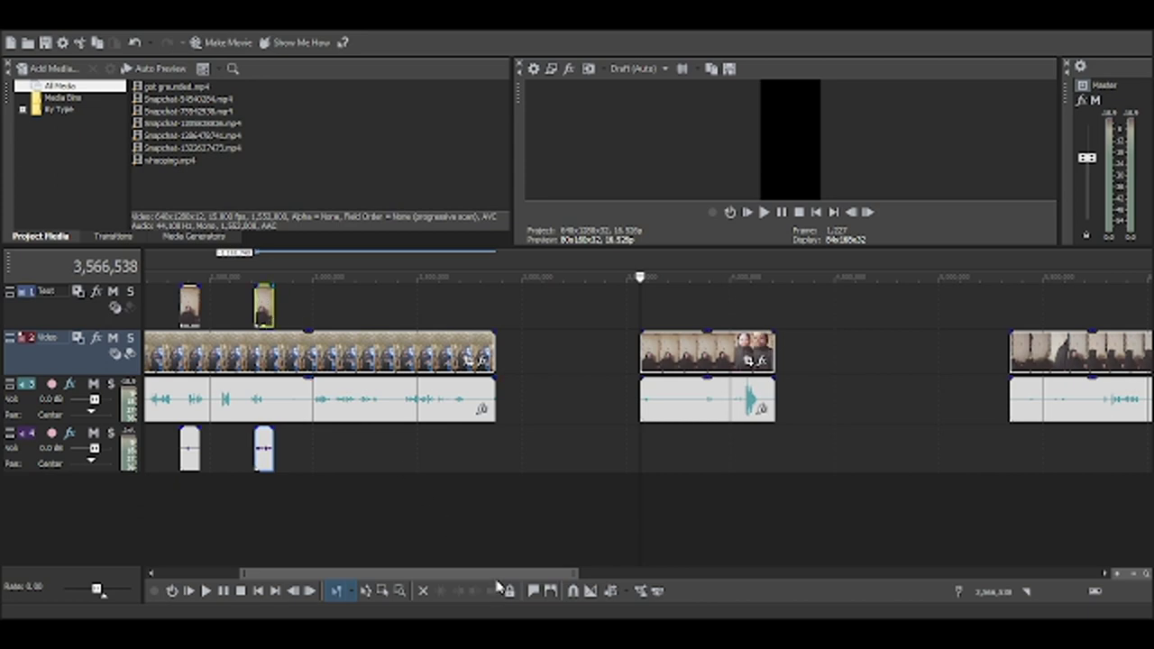
pyautogui.moveTo(487, 575); pyautogui.dragTo(396, 575)
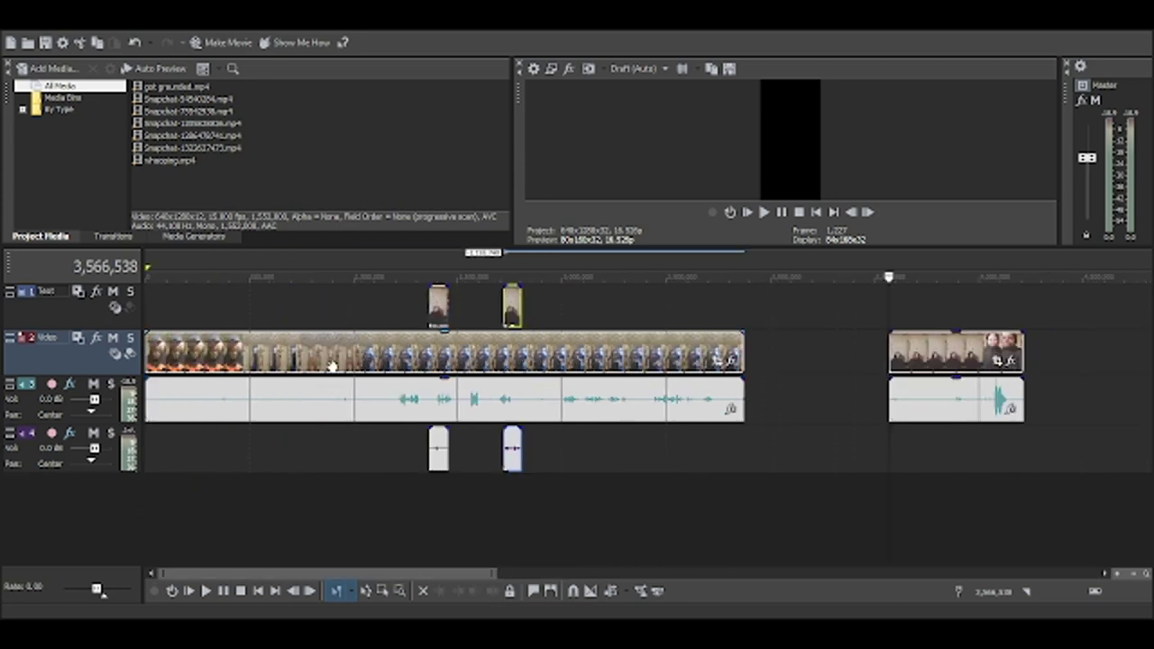
pyautogui.click(495, 278)
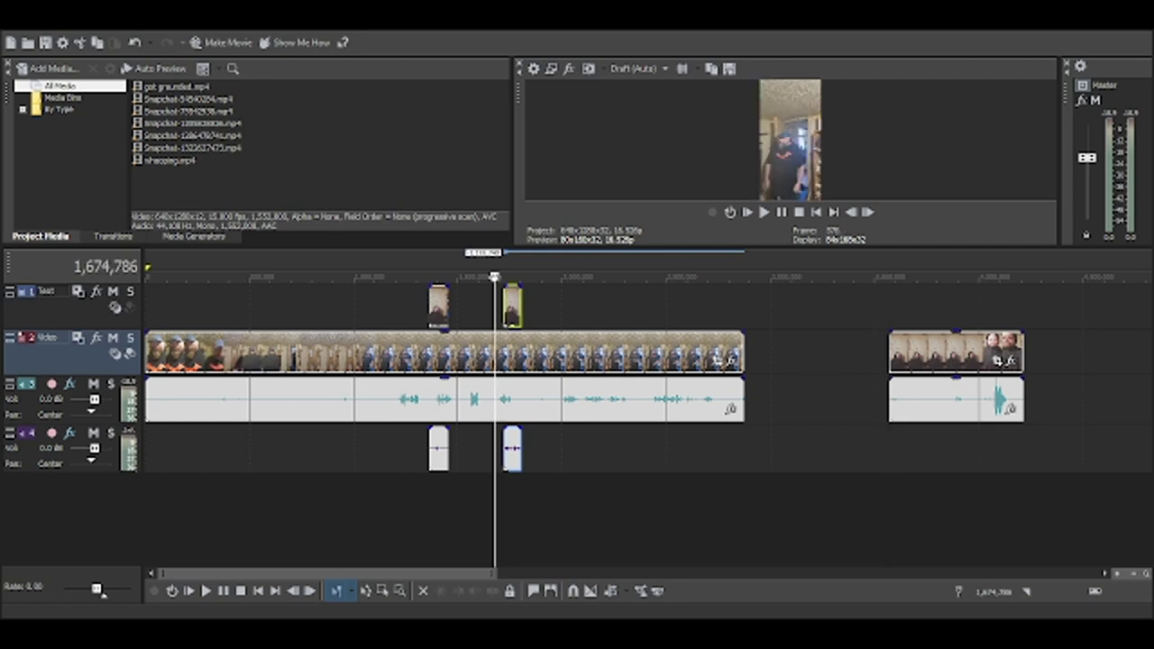
pyautogui.click(761, 212)
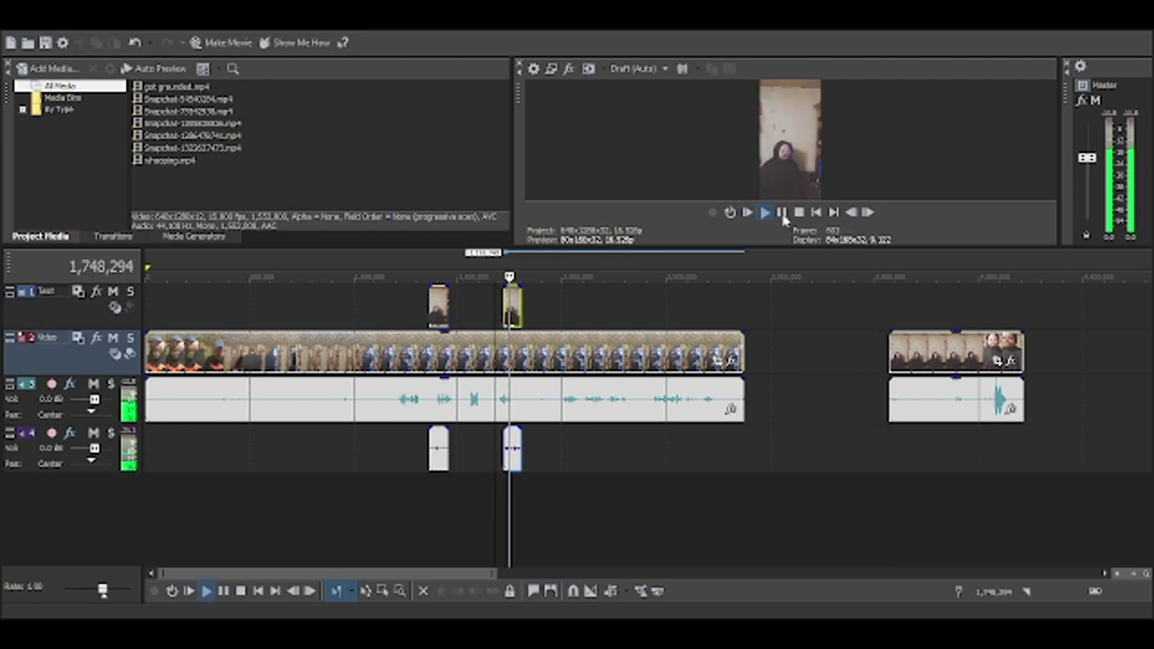
pyautogui.click(781, 213)
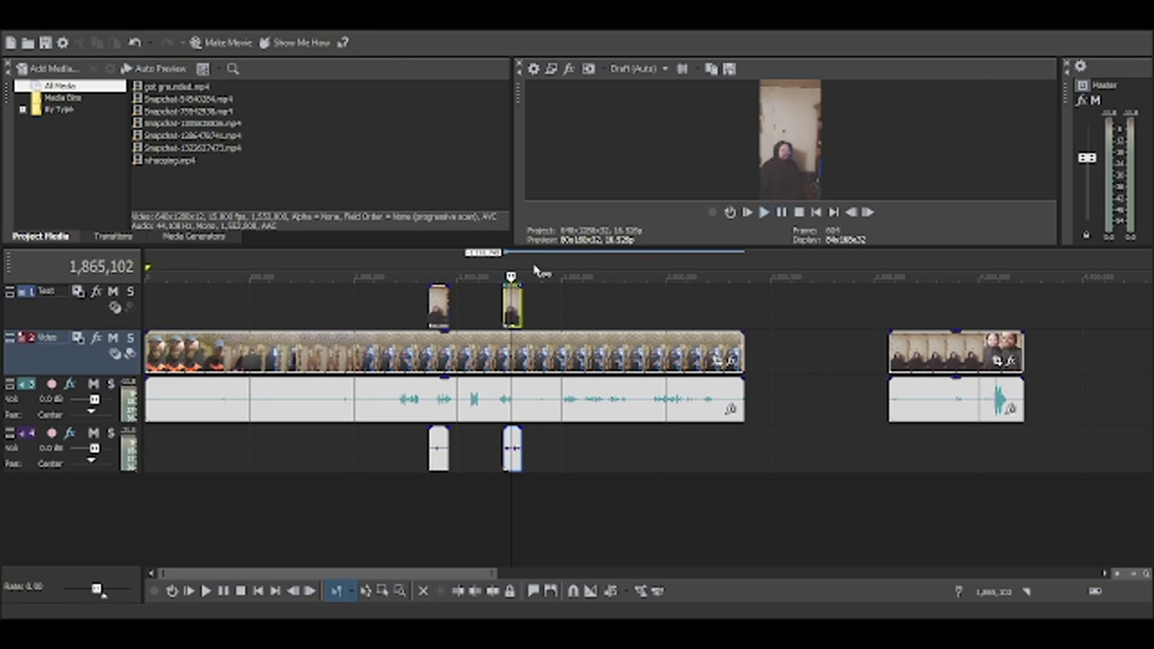
# - Nudge the short top-track clip slightly later and replay to check its timing
pyautogui.click(537, 275)
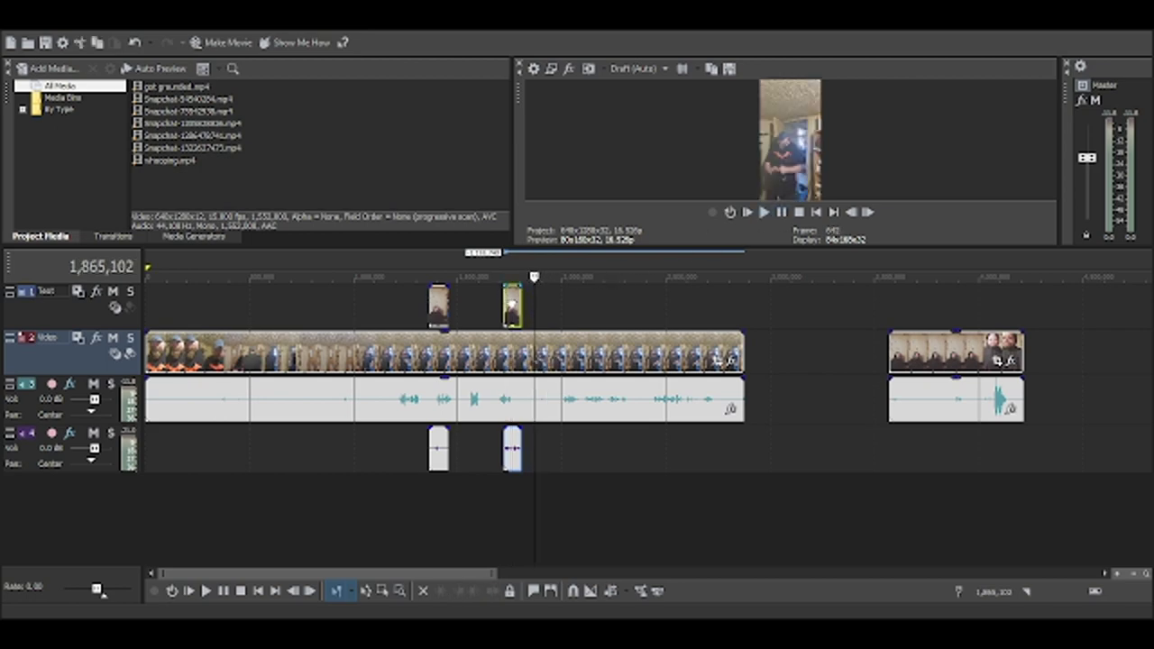
pyautogui.moveTo(512, 306); pyautogui.dragTo(523, 306)
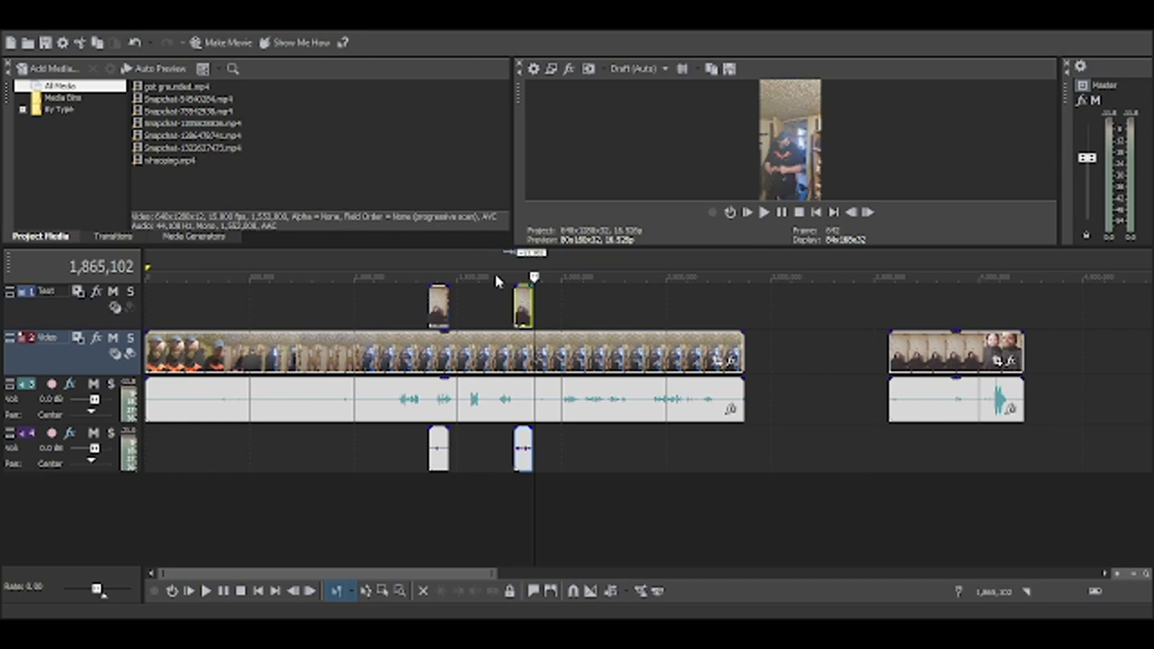
pyautogui.click(497, 277)
pyautogui.click(764, 212)
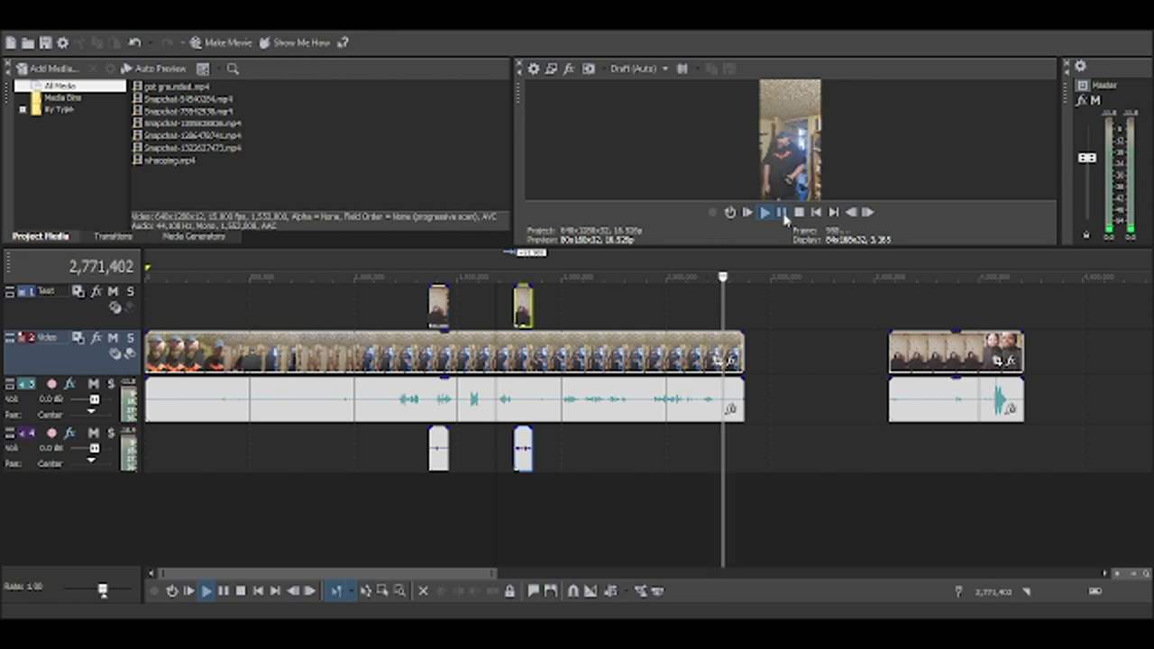
# - Play the middle clip to the cut point and trim its end there
pyautogui.click(782, 212)
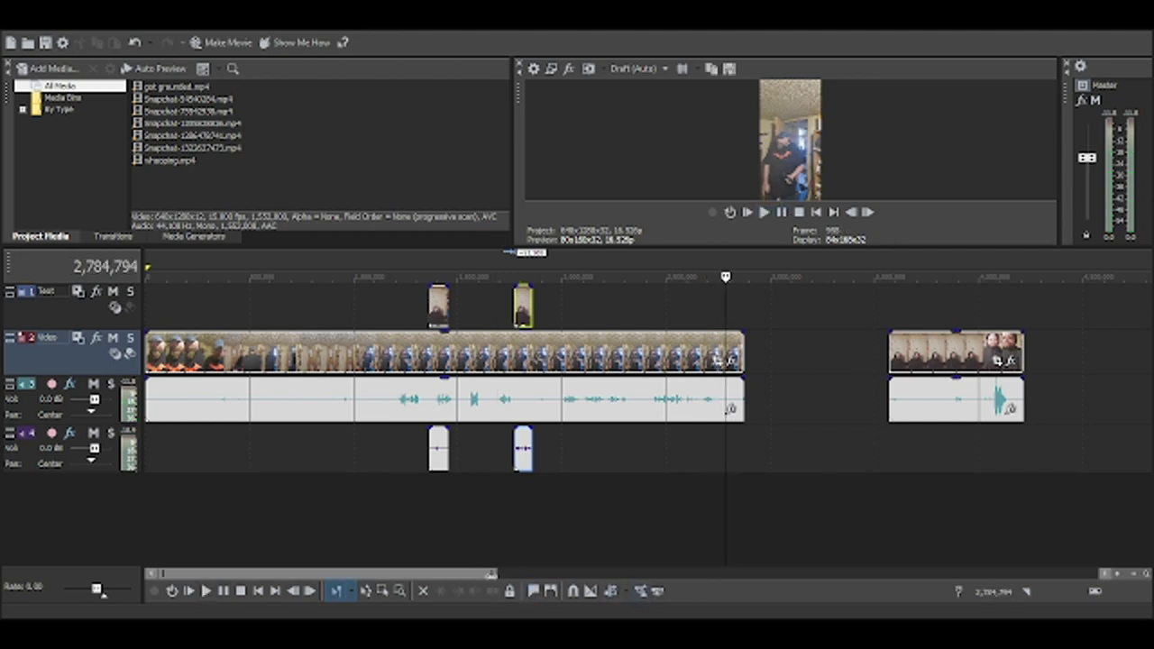
pyautogui.moveTo(475, 574); pyautogui.dragTo(604, 577)
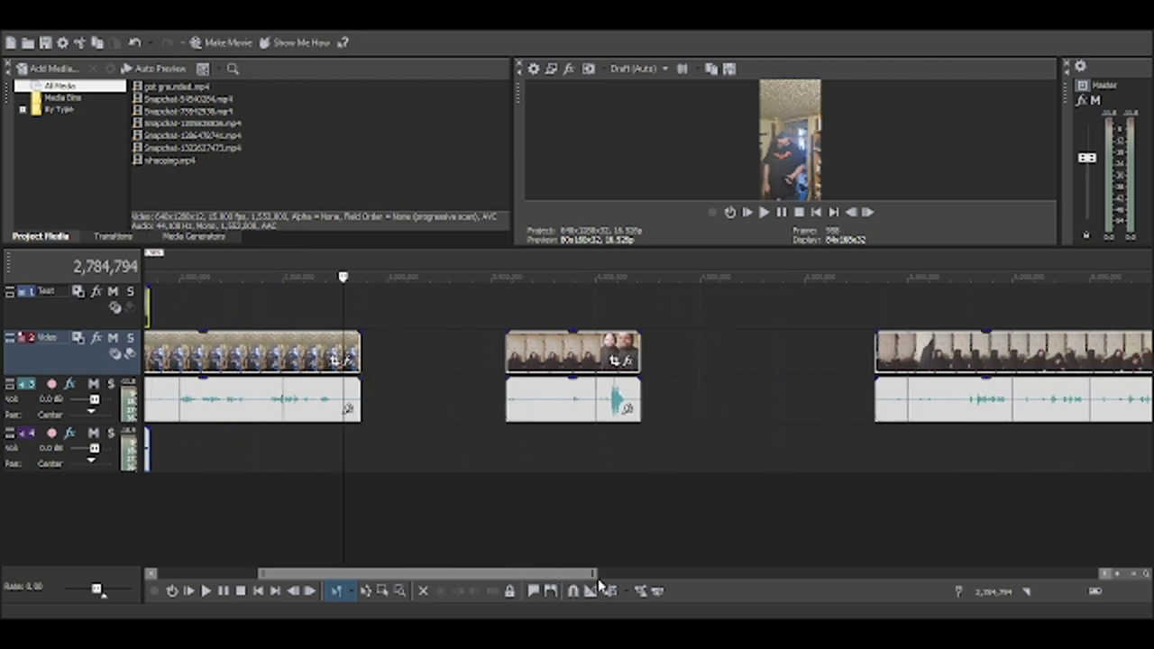
pyautogui.click(592, 277)
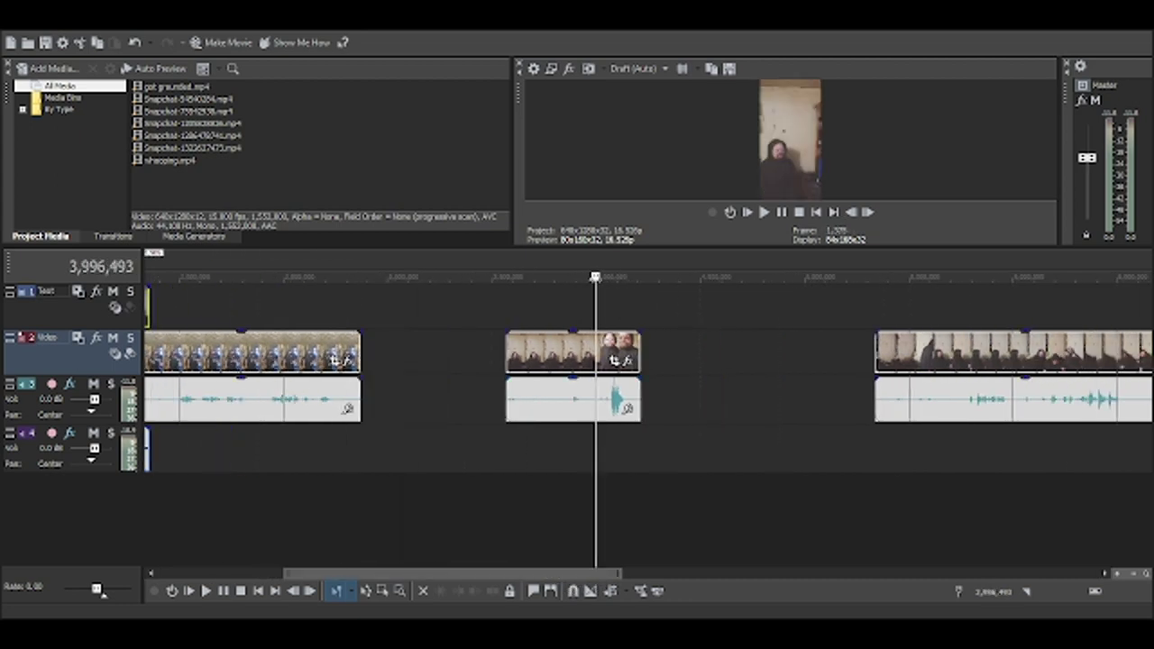
pyautogui.click(592, 277)
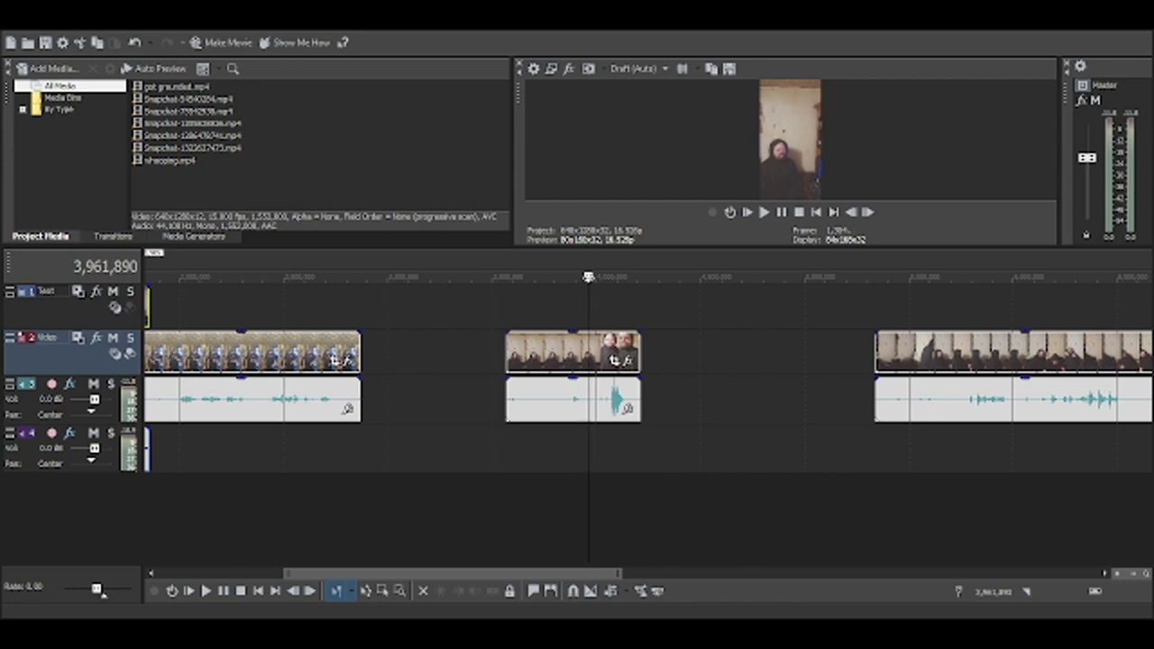
pyautogui.click(763, 212)
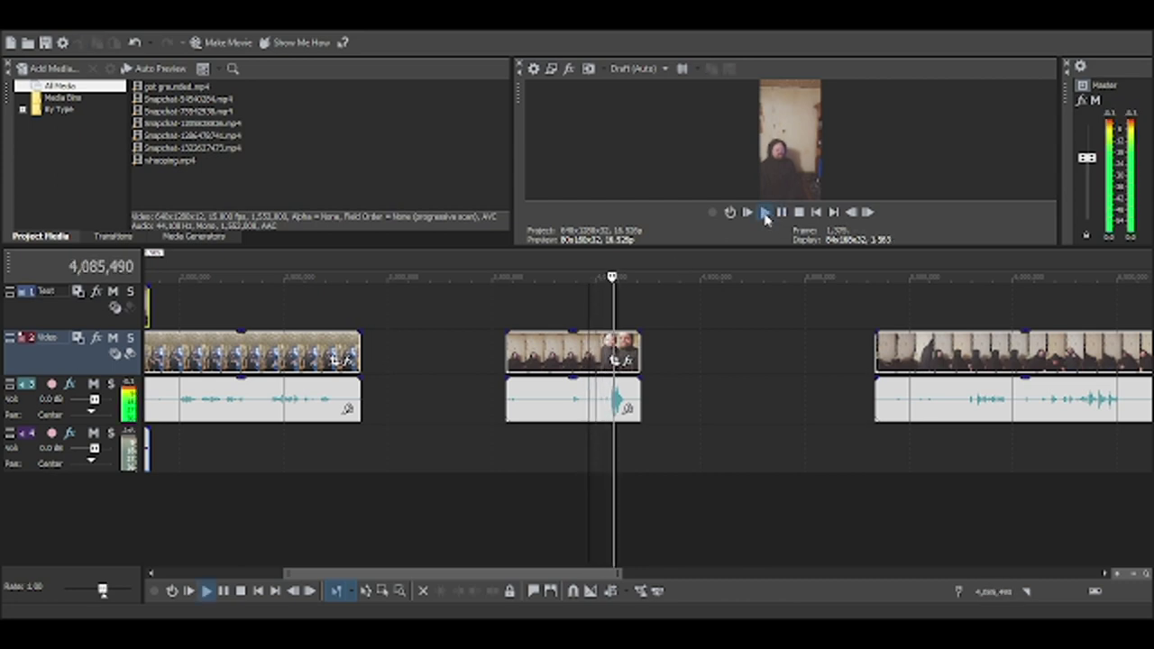
pyautogui.click(781, 213)
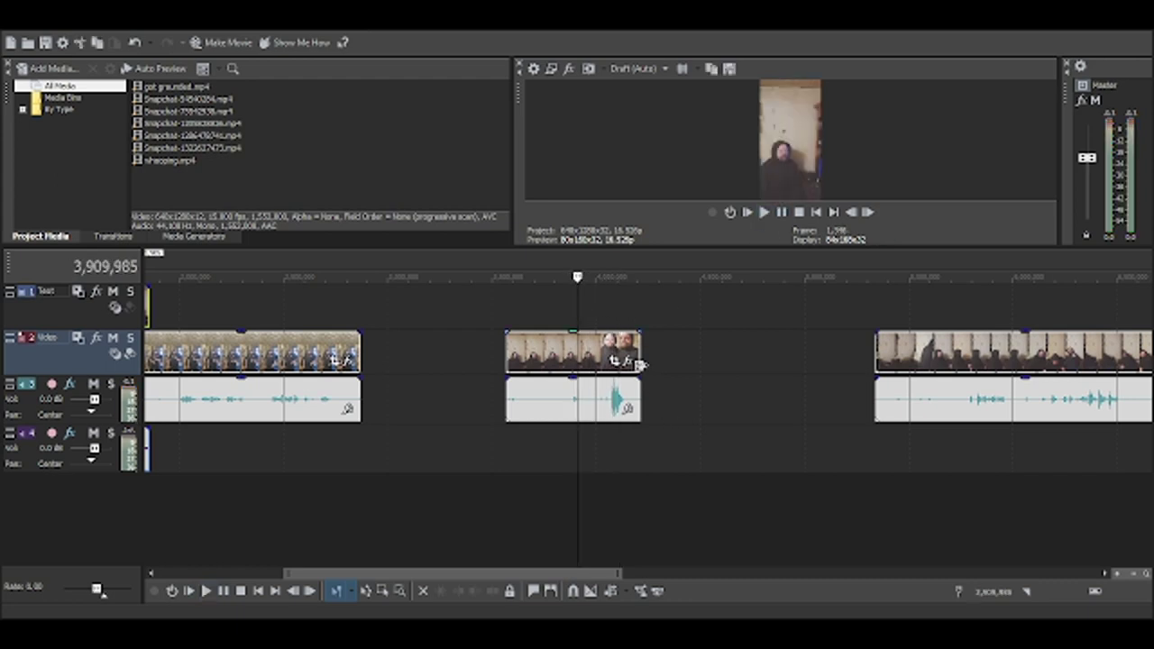
pyautogui.moveTo(640, 360); pyautogui.dragTo(581, 361)
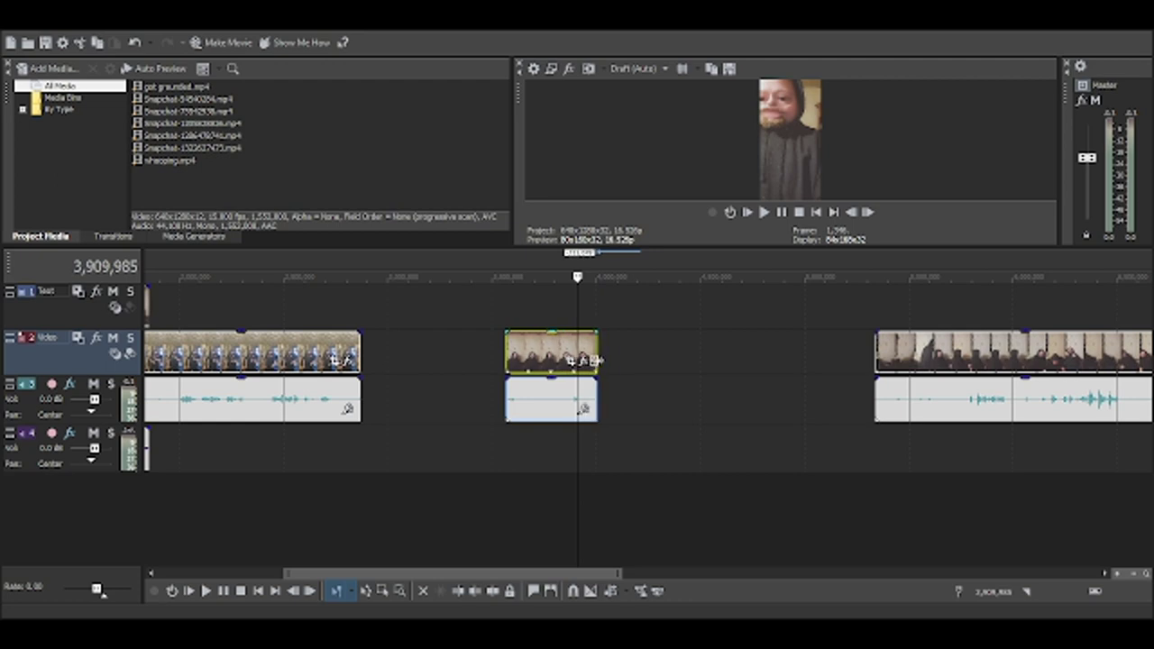
# - Replay the trimmed short middle clip twice from its start to check it
pyautogui.click(515, 280)
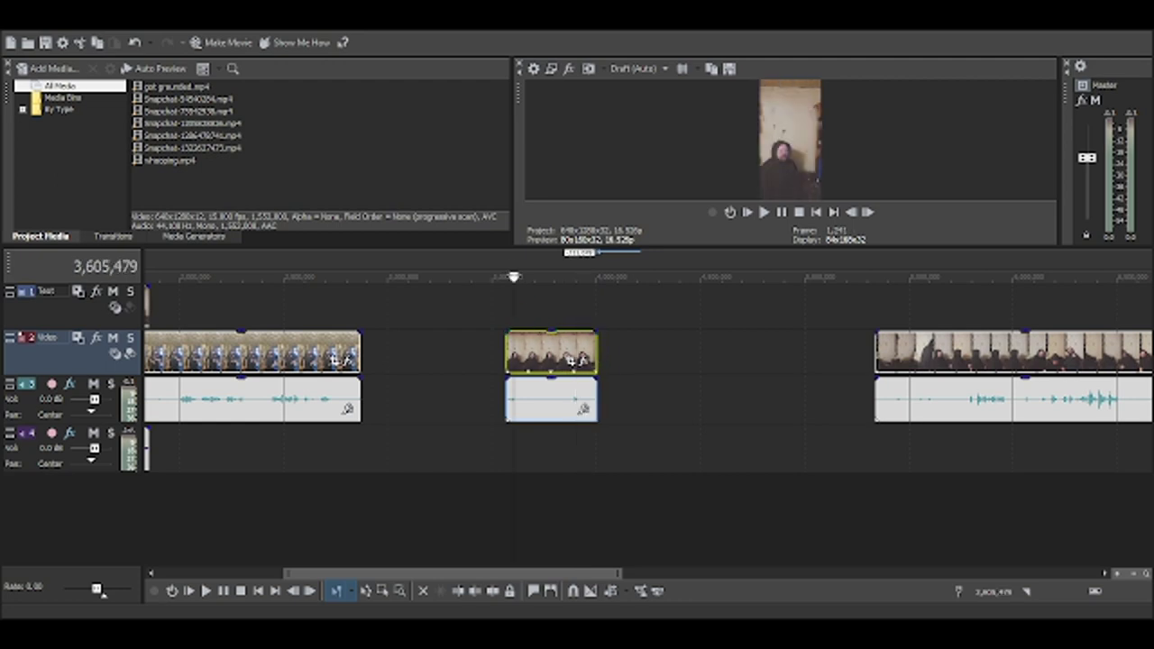
pyautogui.click(763, 213)
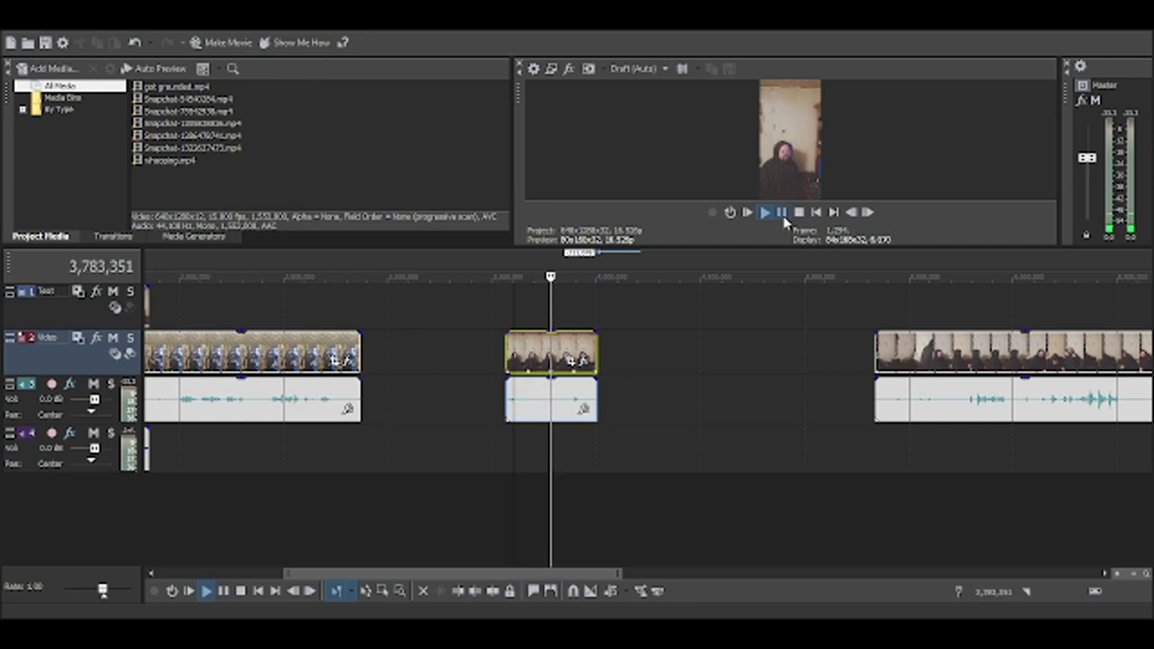
pyautogui.click(782, 212)
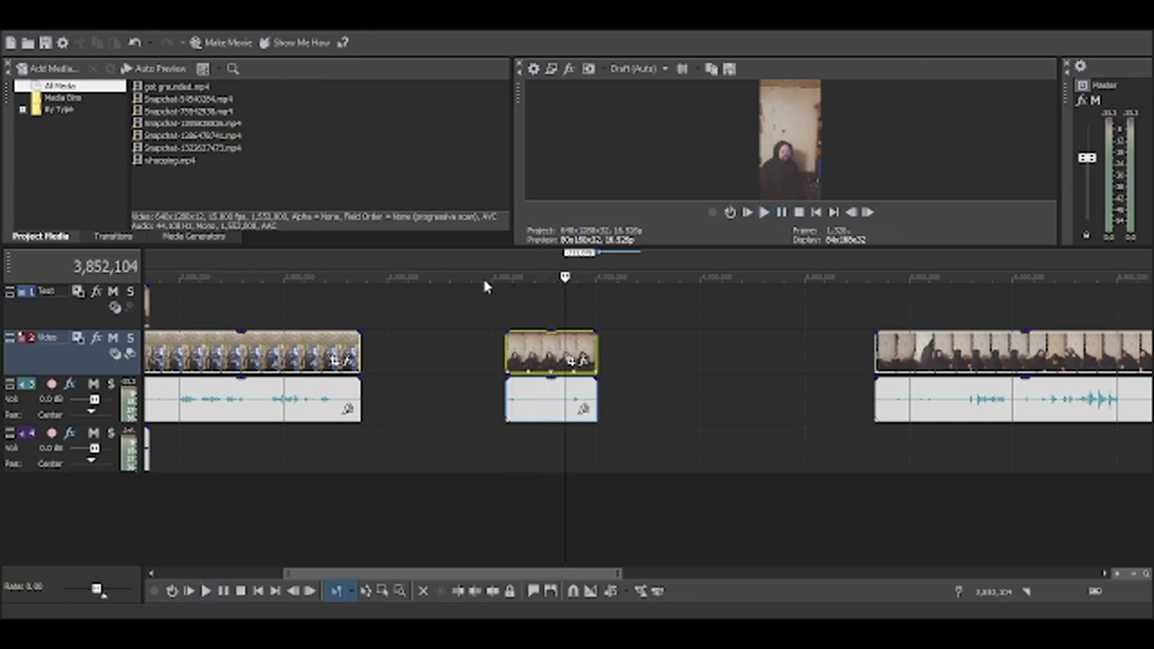
pyautogui.moveTo(488, 276); pyautogui.dragTo(506, 277)
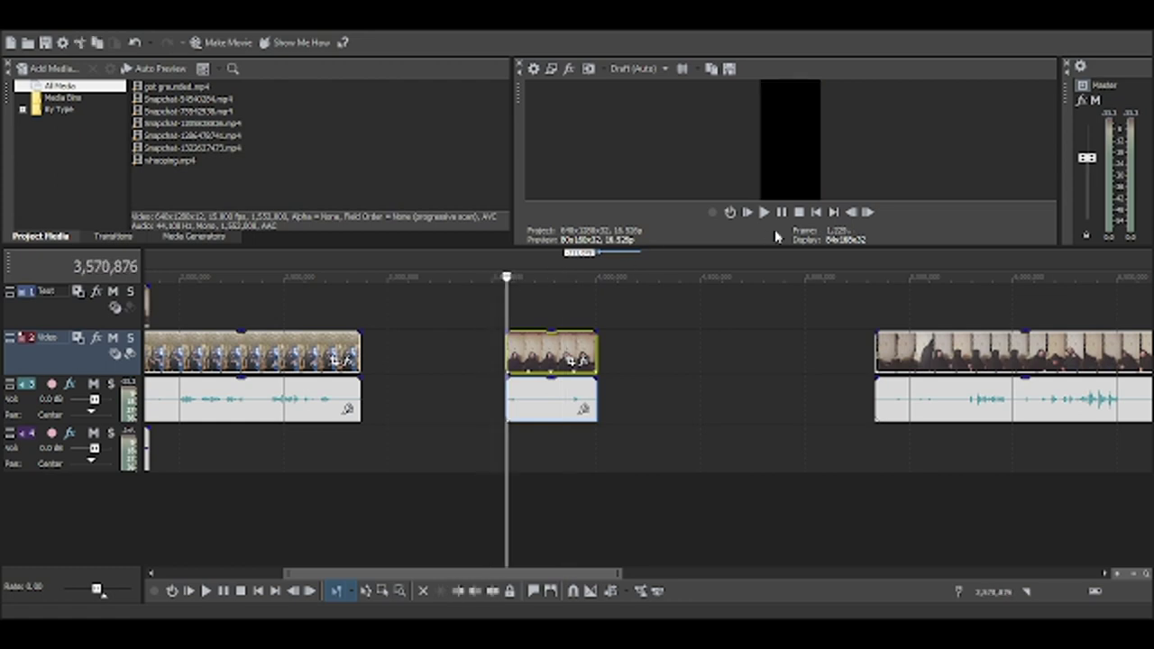
pyautogui.click(765, 213)
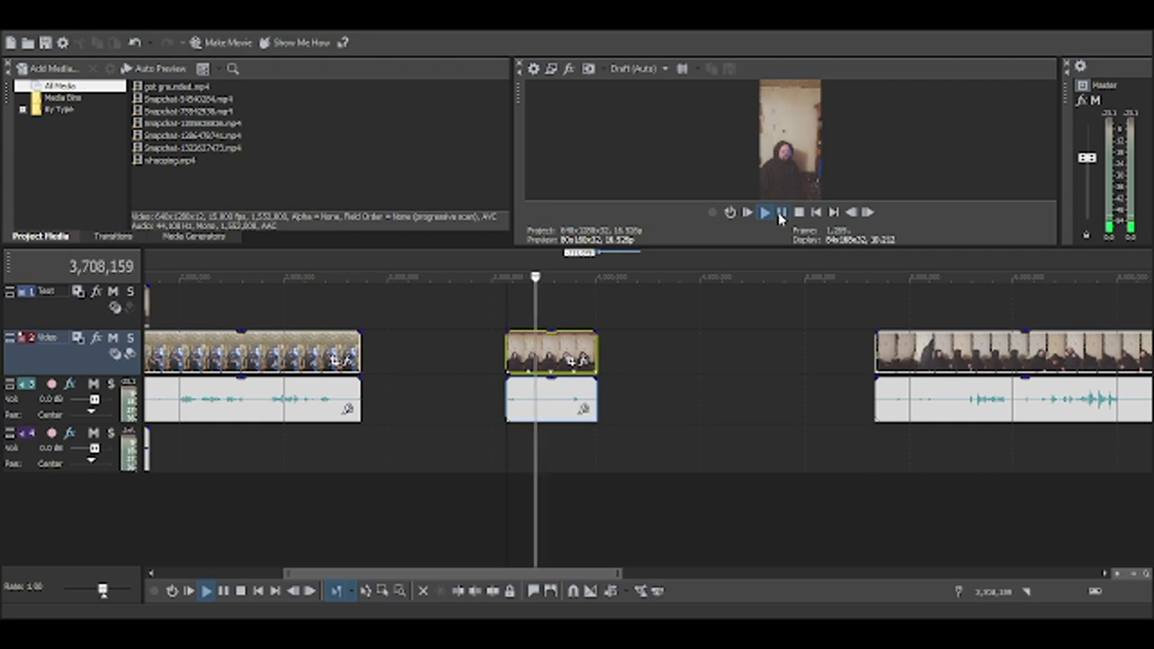
pyautogui.click(782, 213)
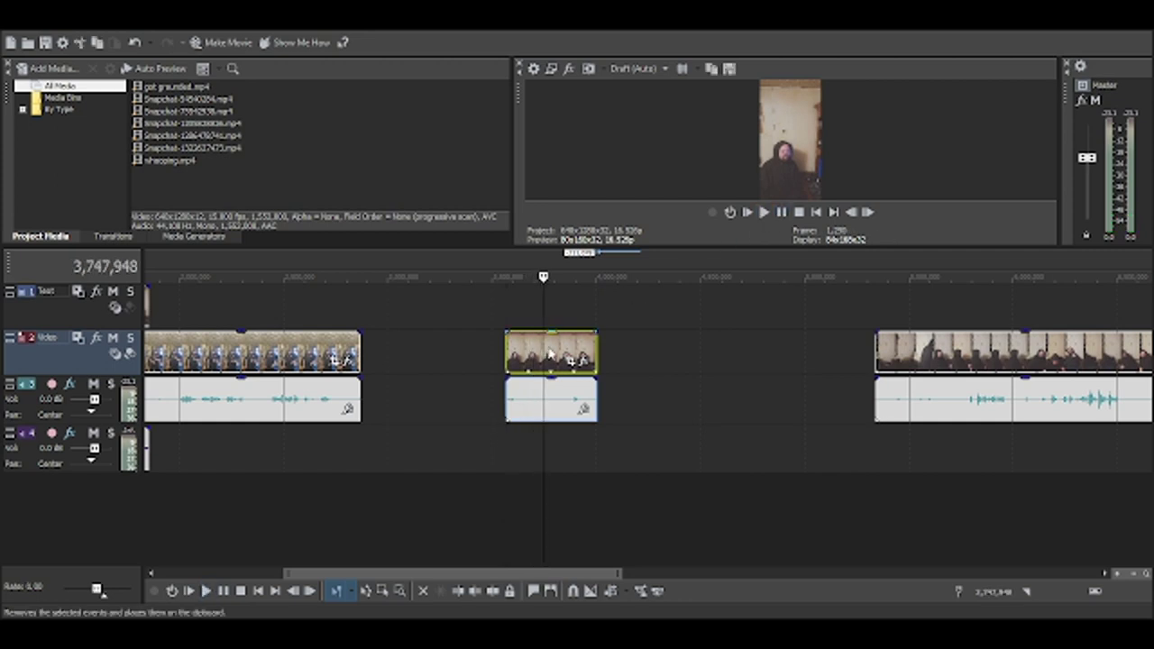
# - Delete the short middle clip and slide the five later clips left, leaving equal gaps
pyautogui.press('Delete')
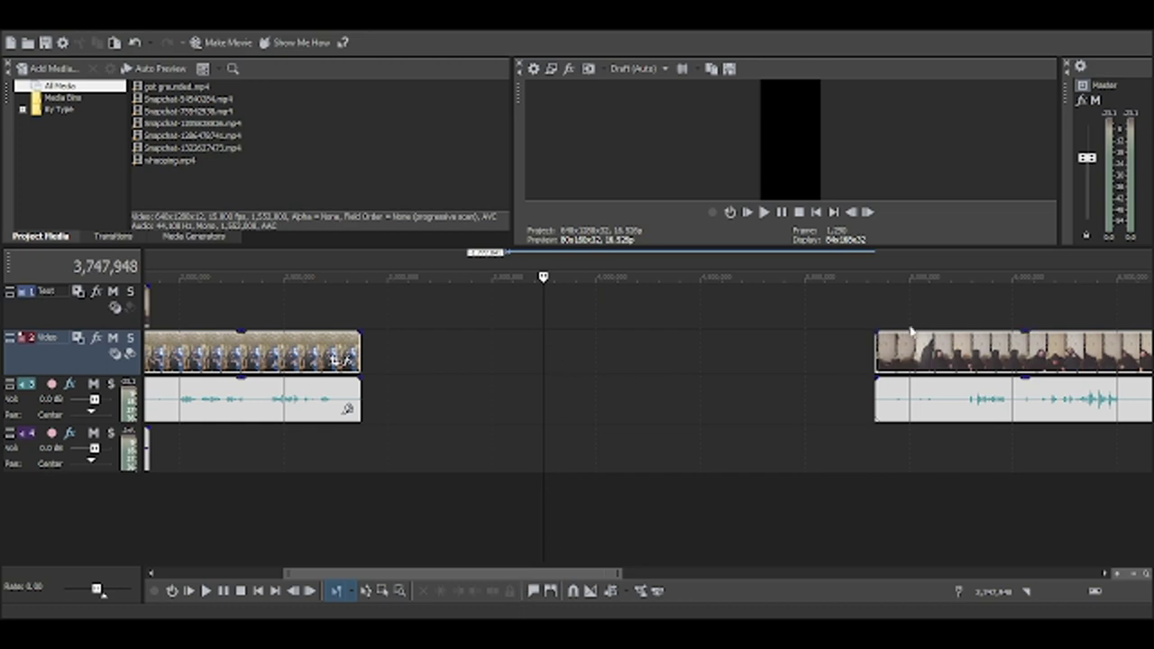
pyautogui.scroll(-3, 650, 527)
pyautogui.scroll(4, 651, 527)
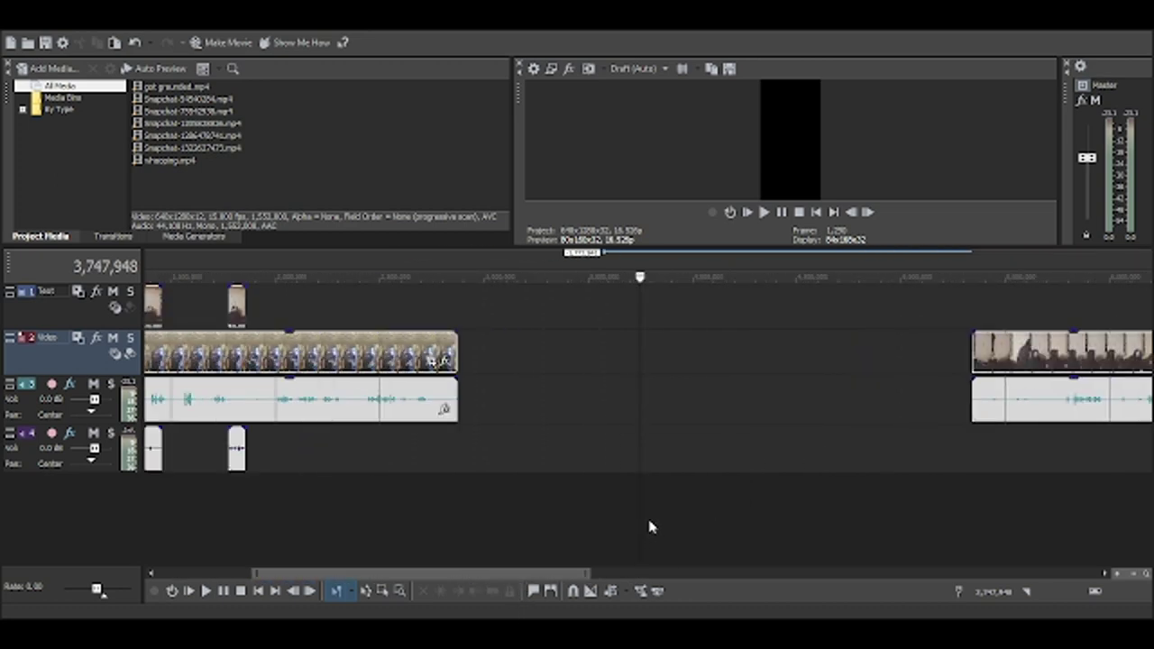
pyautogui.scroll(-3, 650, 528)
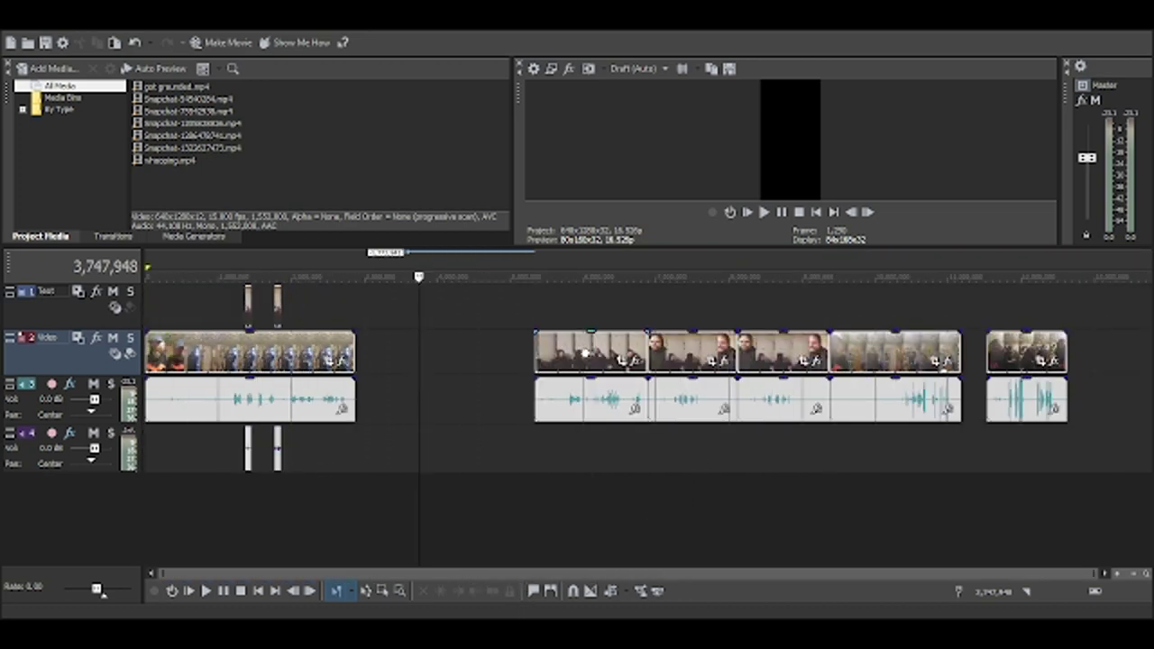
pyautogui.moveTo(580, 344); pyautogui.dragTo(448, 353)
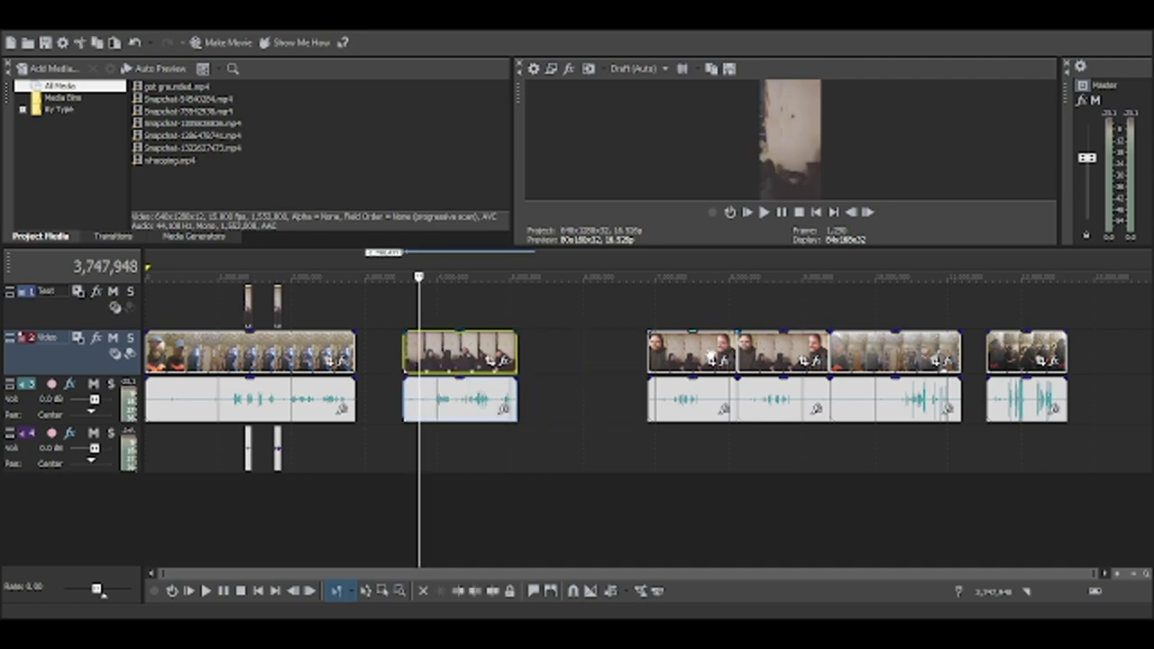
pyautogui.moveTo(703, 352); pyautogui.dragTo(629, 356)
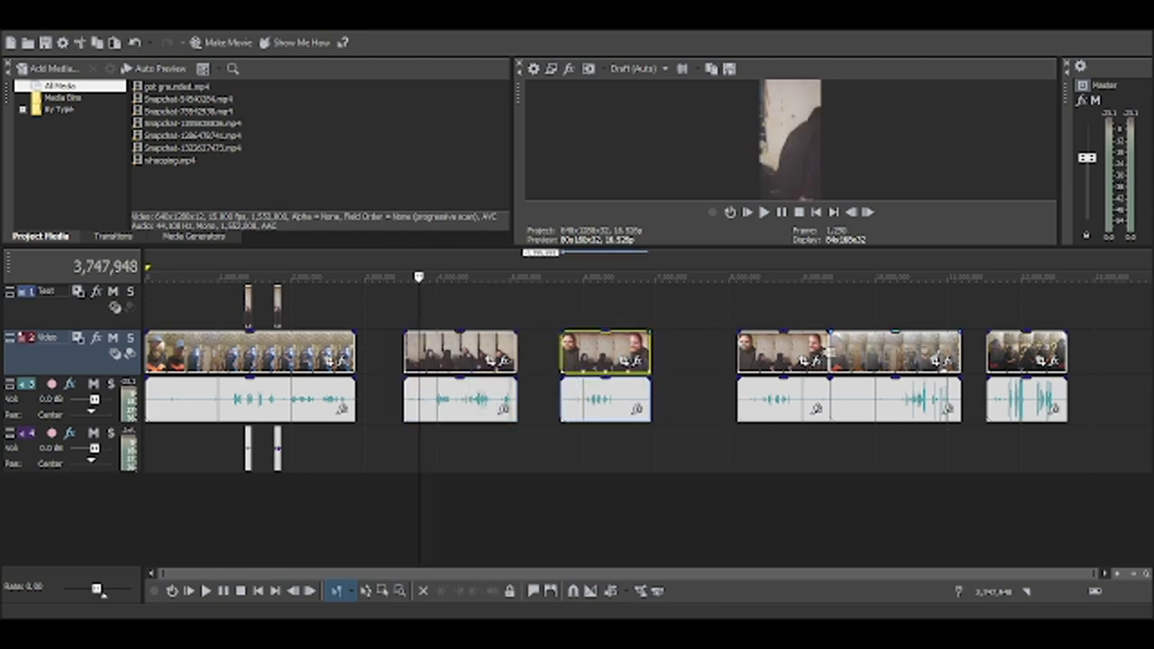
pyautogui.moveTo(775, 353); pyautogui.dragTo(721, 354)
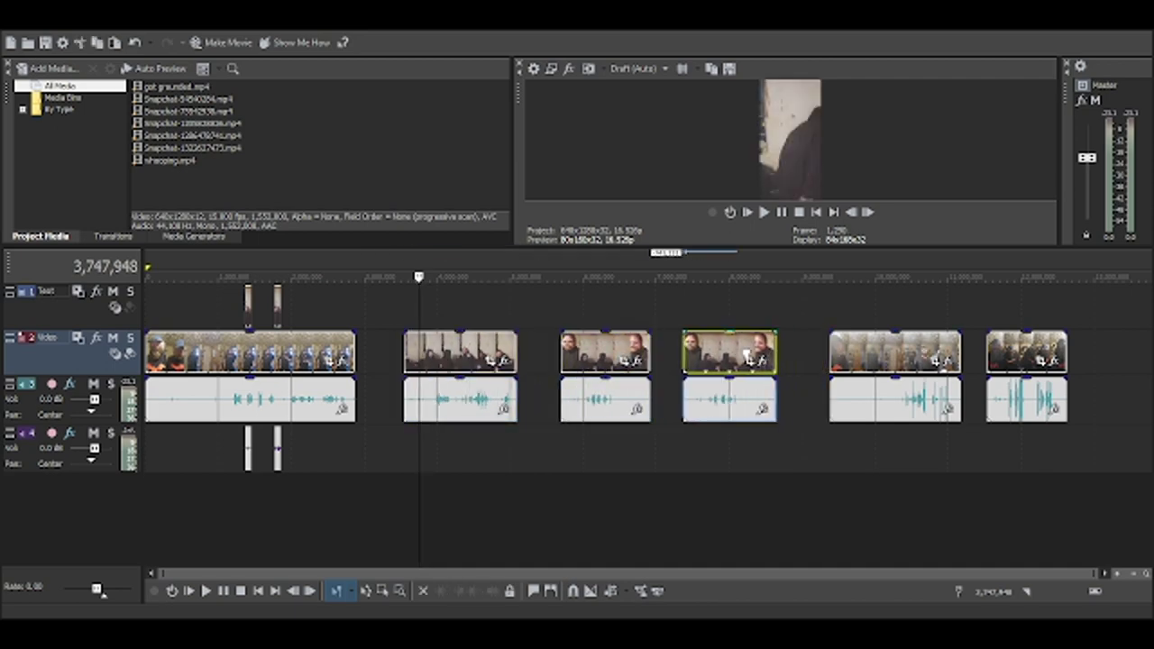
pyautogui.click(849, 359)
pyautogui.moveTo(849, 359); pyautogui.dragTo(818, 361)
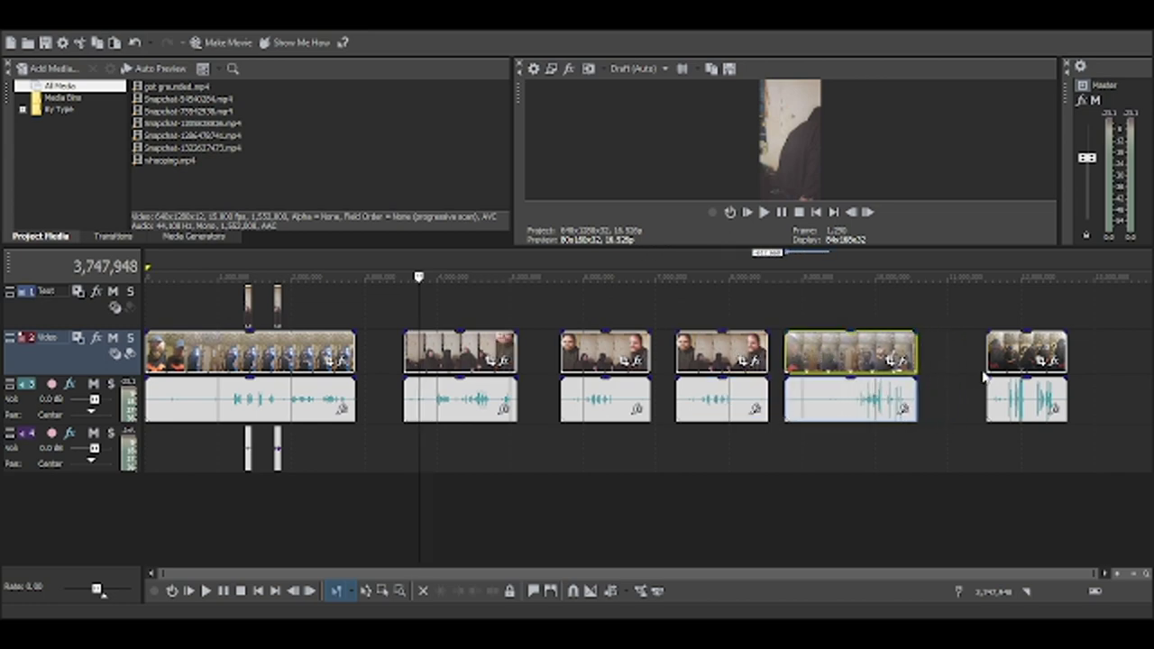
pyautogui.moveTo(1026, 356); pyautogui.dragTo(972, 359)
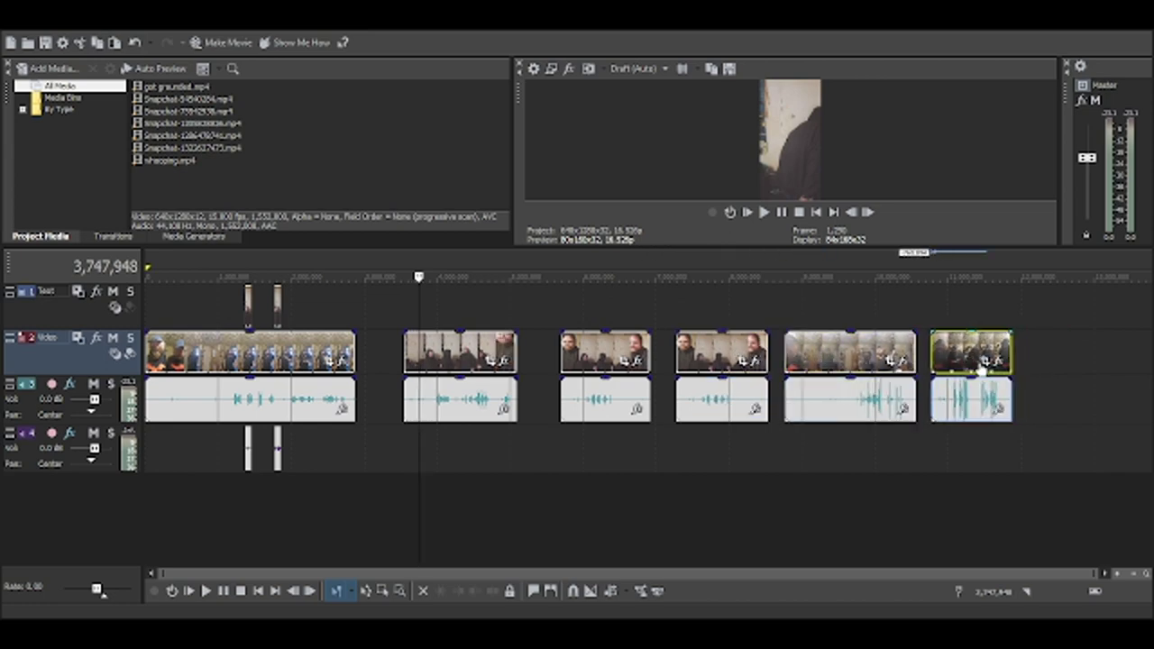
pyautogui.click(433, 341)
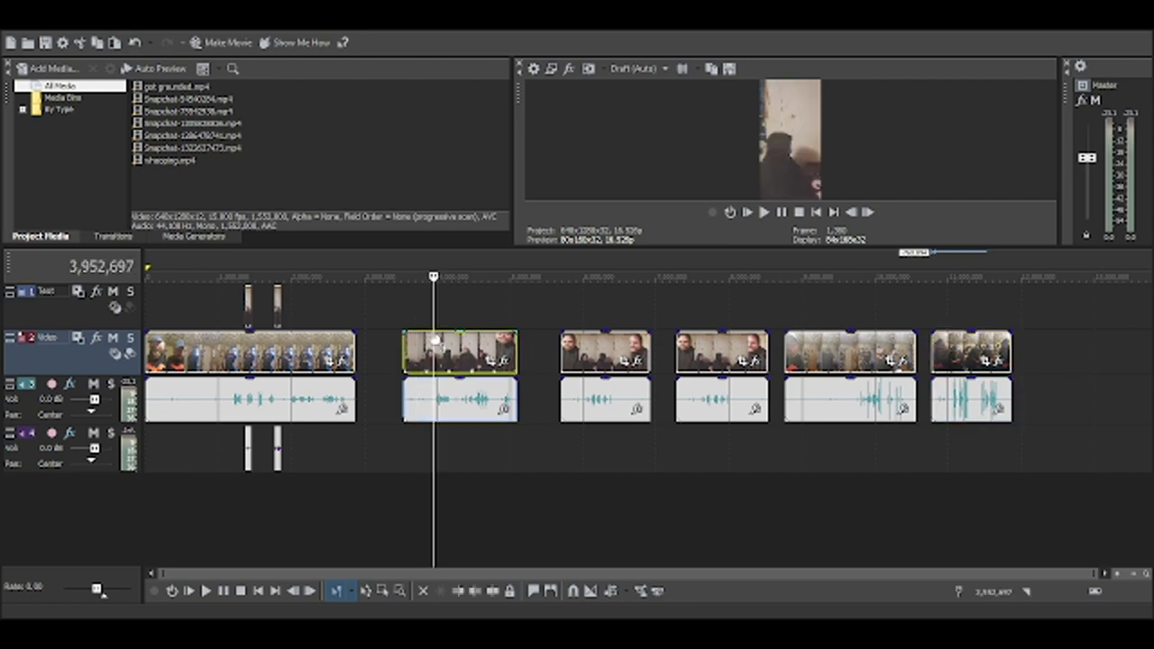
pyautogui.click(412, 278)
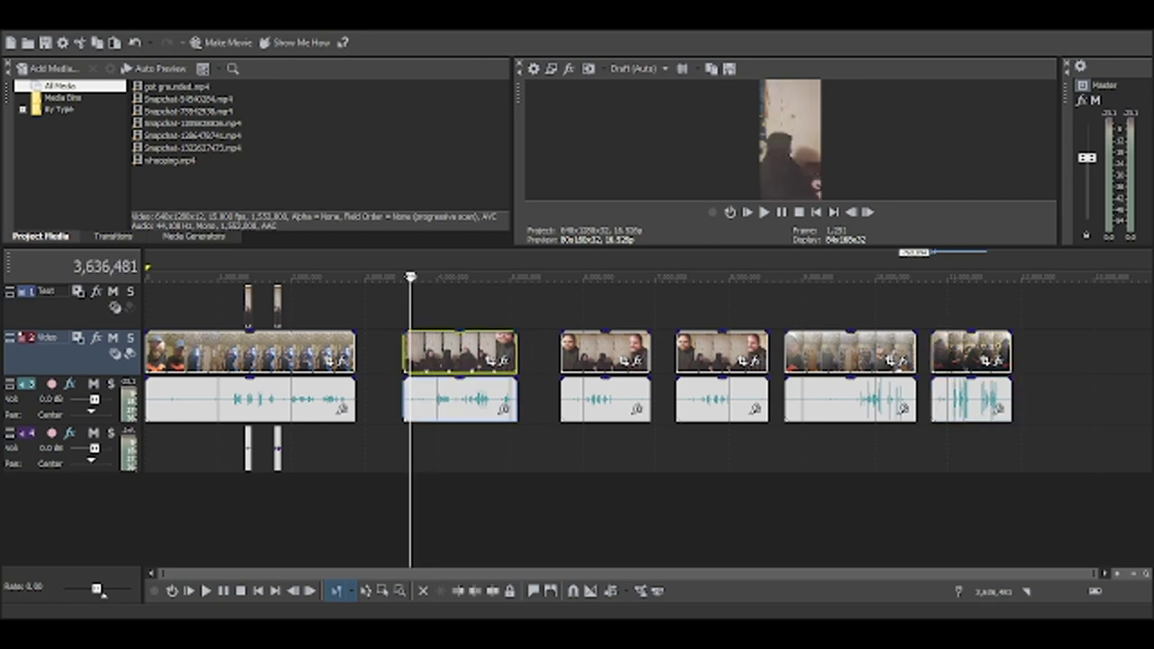
pyautogui.click(764, 213)
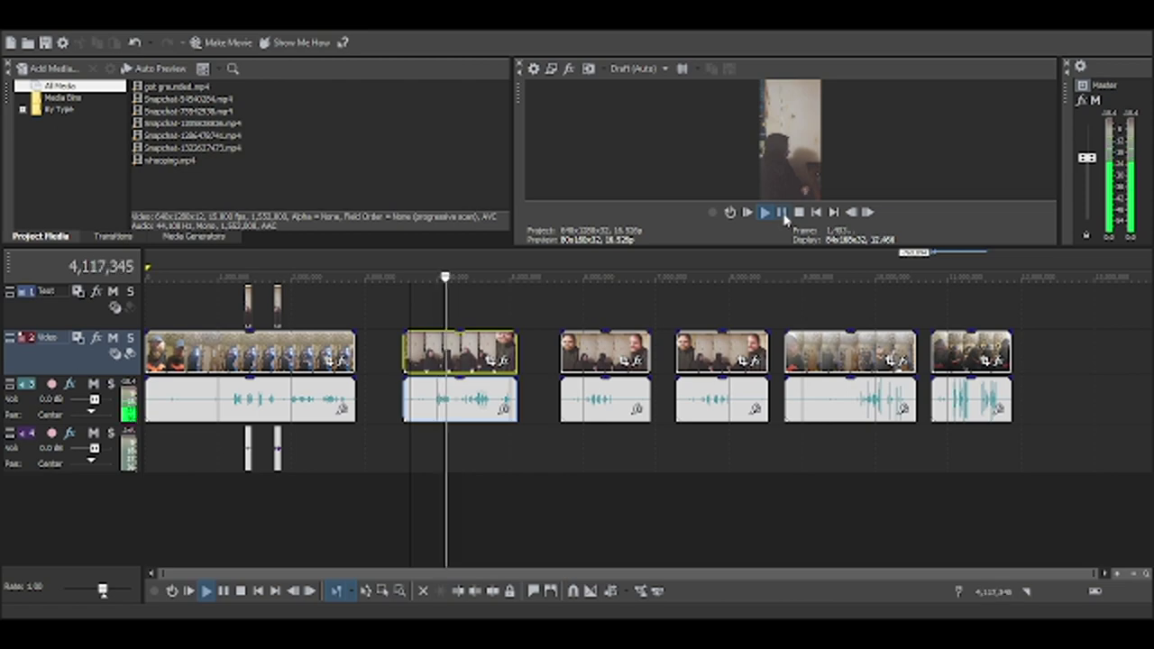
pyautogui.click(782, 213)
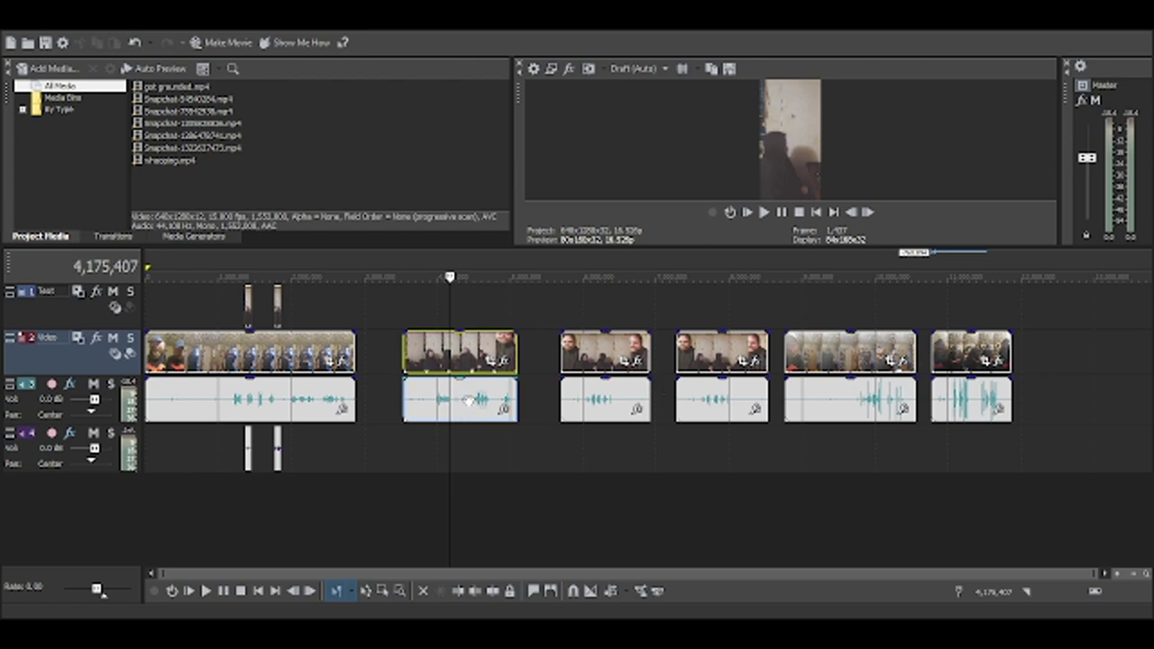
# - Move the second clip past the last one, then preview from the new second clip's start
pyautogui.moveTo(461, 345); pyautogui.dragTo(1091, 340)
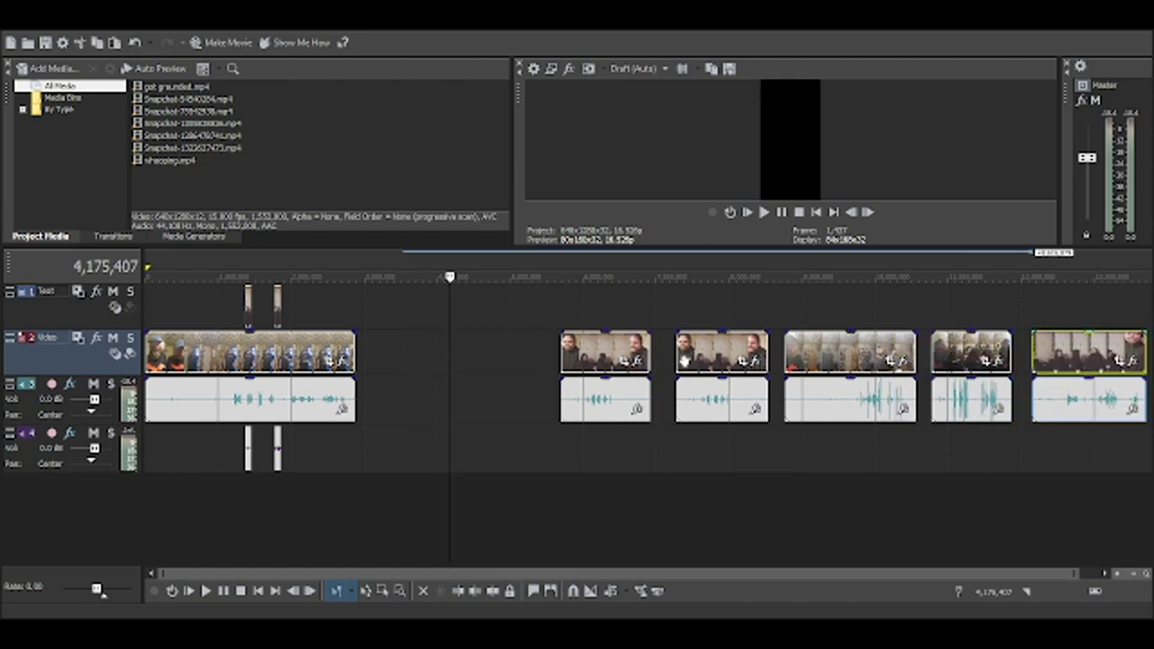
pyautogui.click(587, 352)
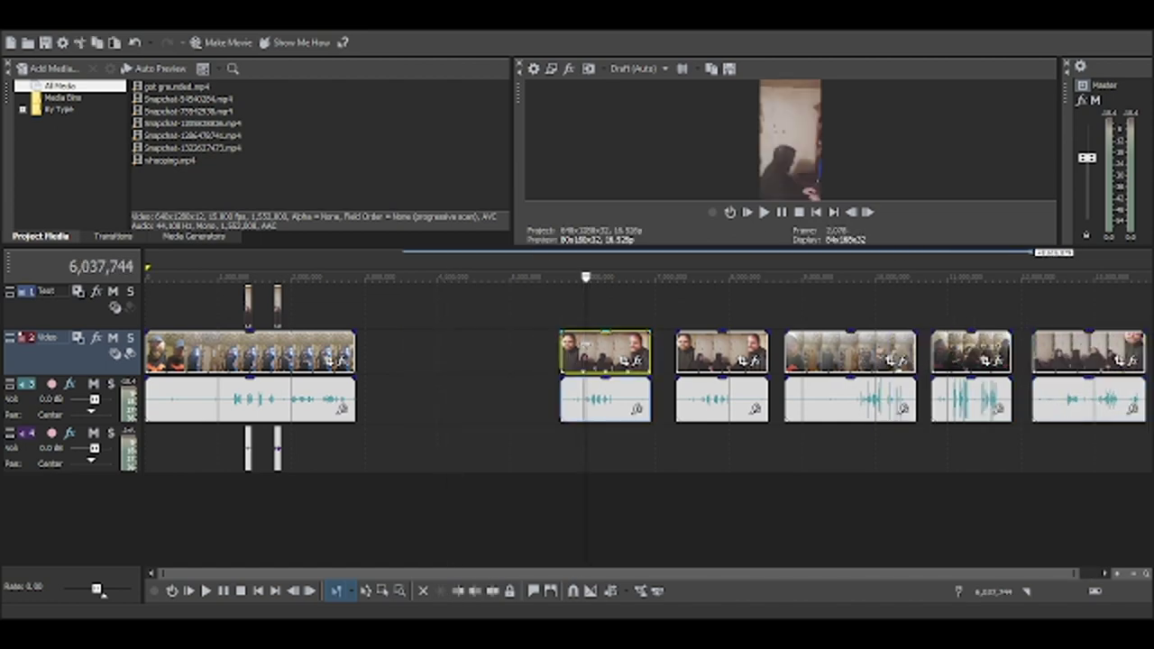
pyautogui.click(554, 281)
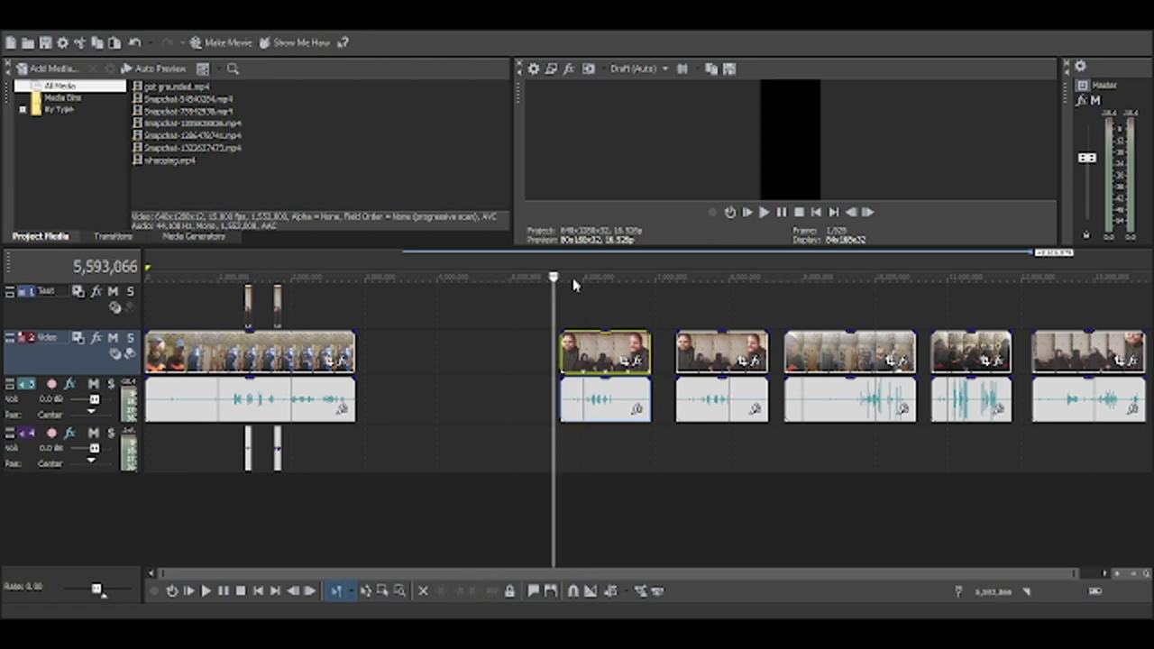
pyautogui.click(561, 277)
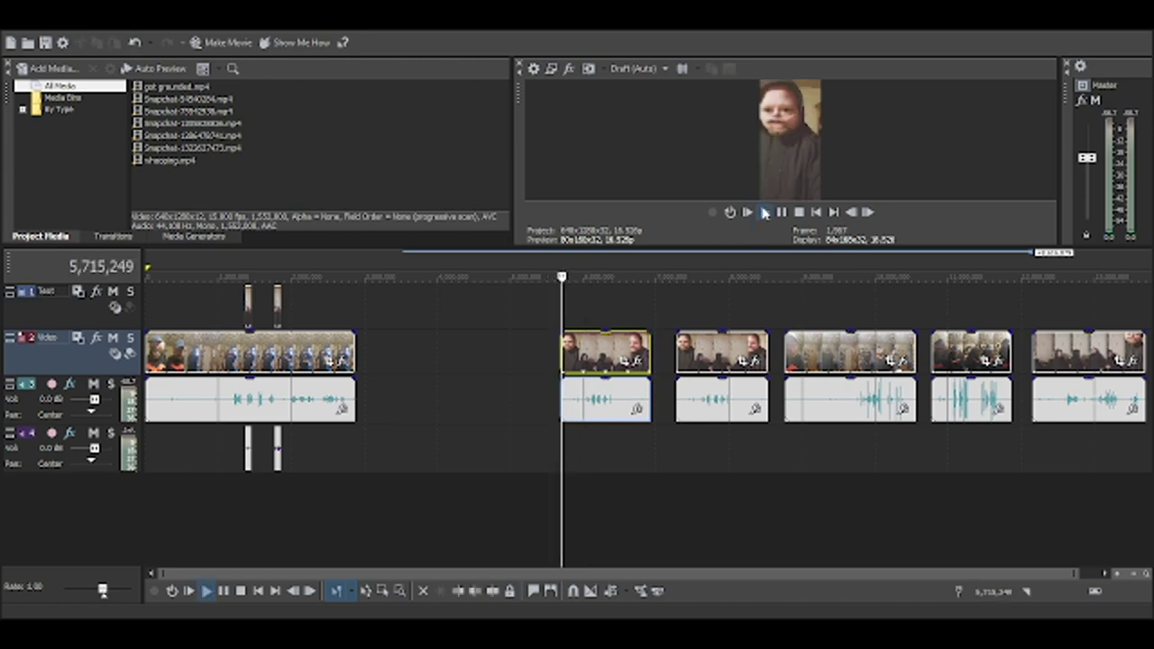
pyautogui.click(764, 213)
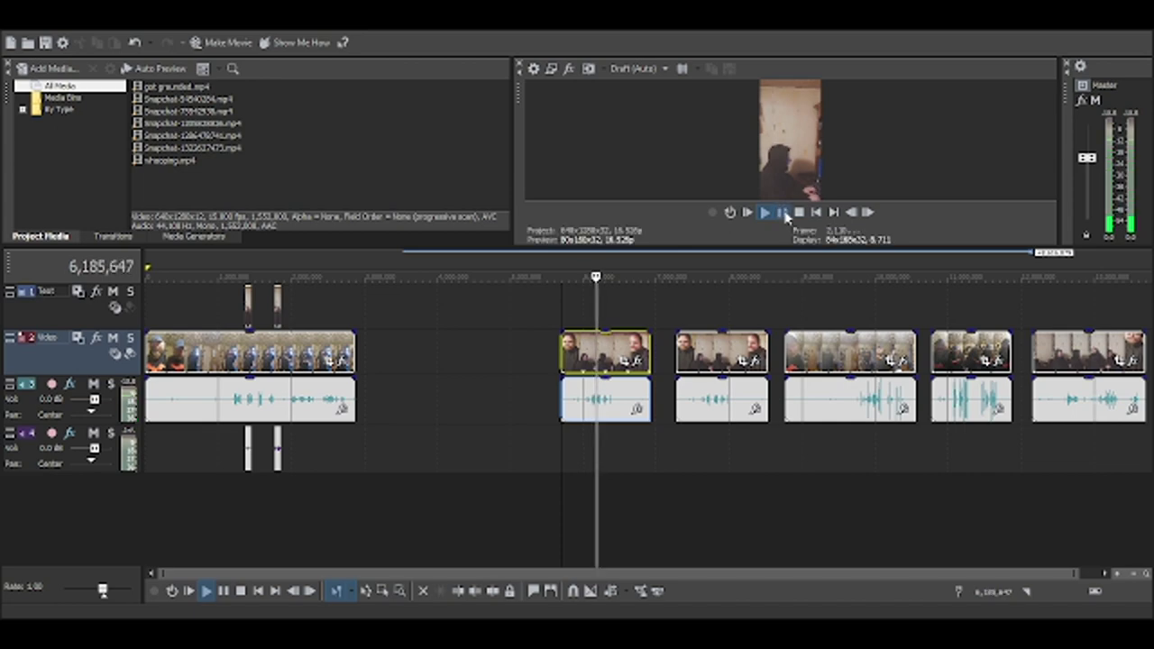
pyautogui.click(784, 215)
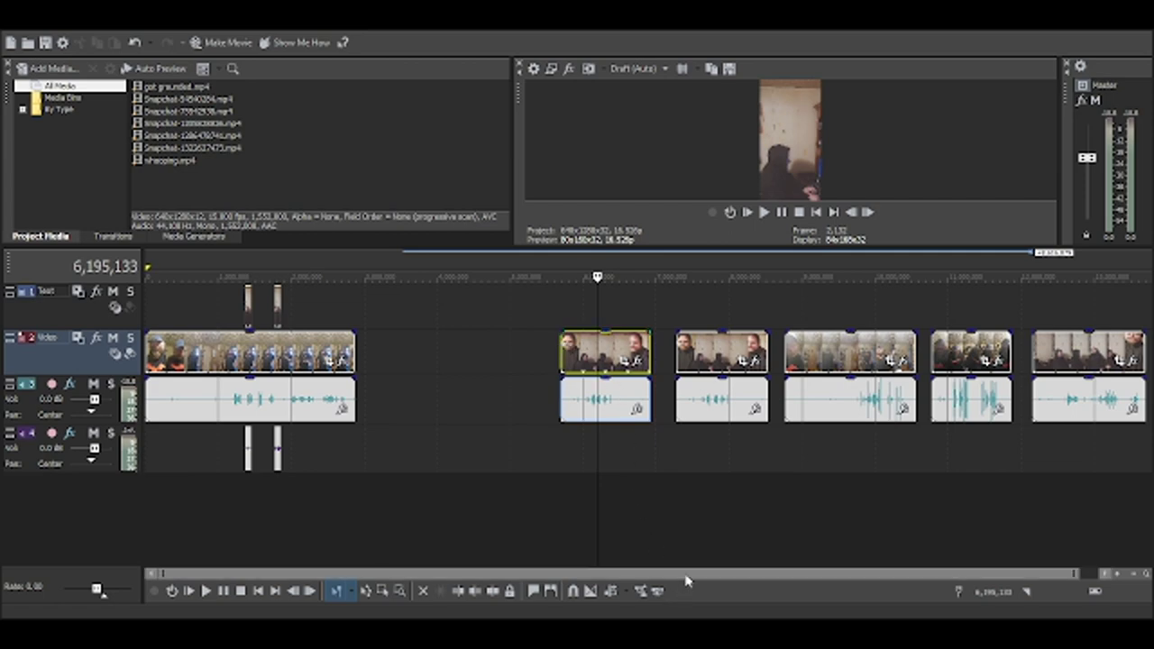
pyautogui.scroll(-2, 788, 577)
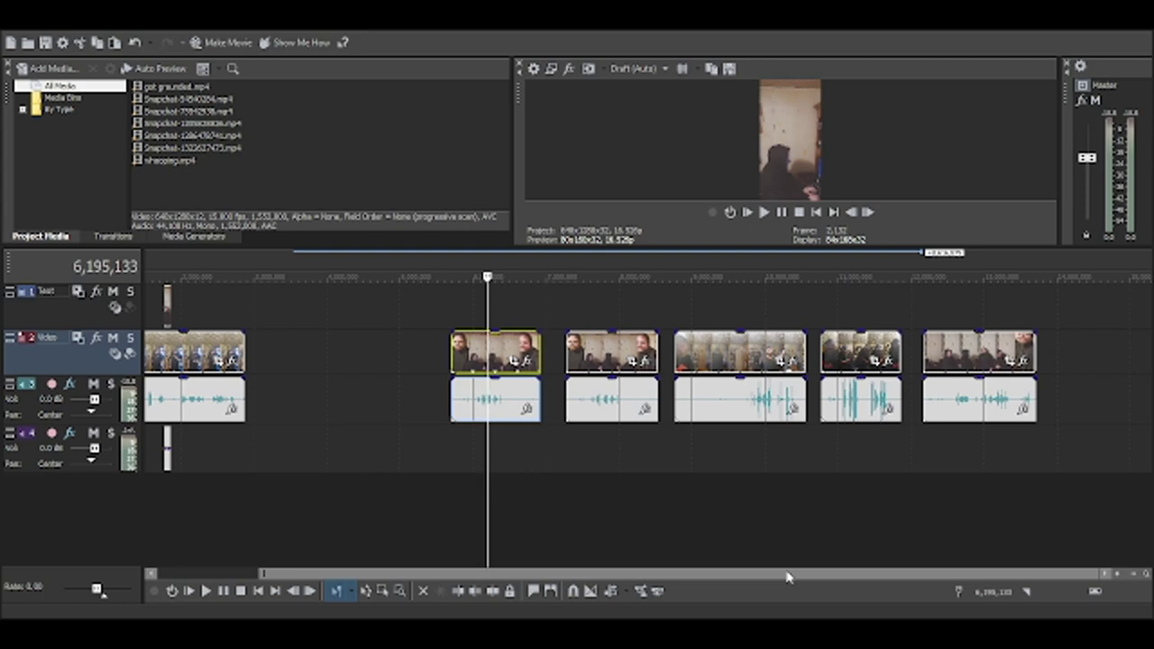
pyautogui.click(578, 276)
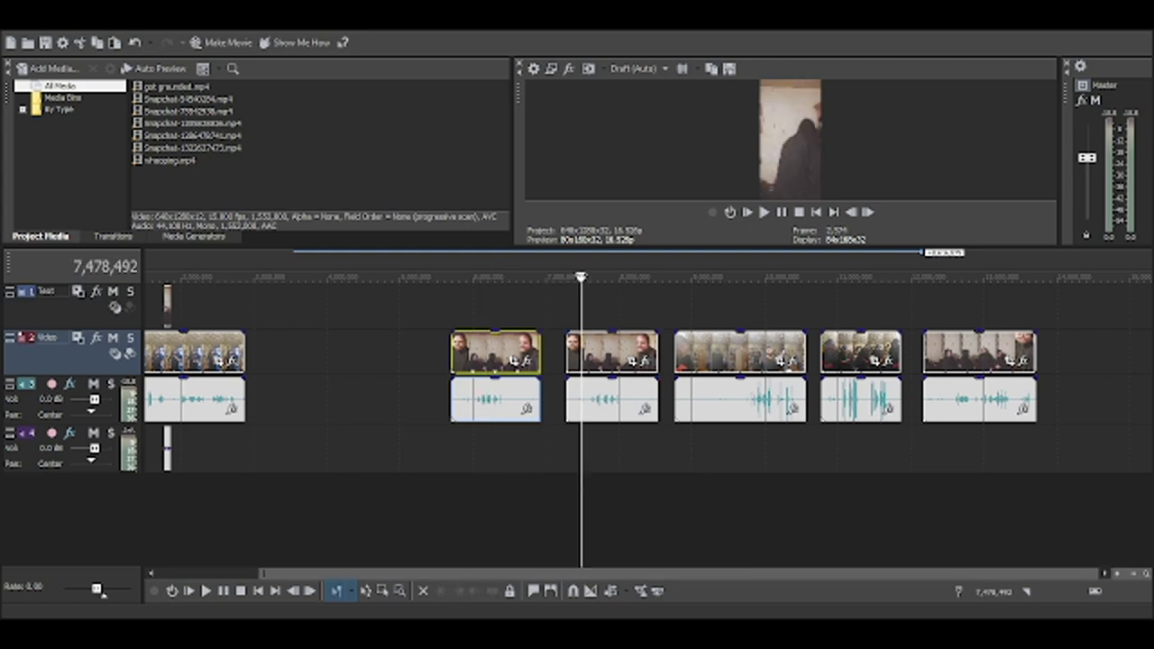
pyautogui.moveTo(578, 277); pyautogui.dragTo(608, 277)
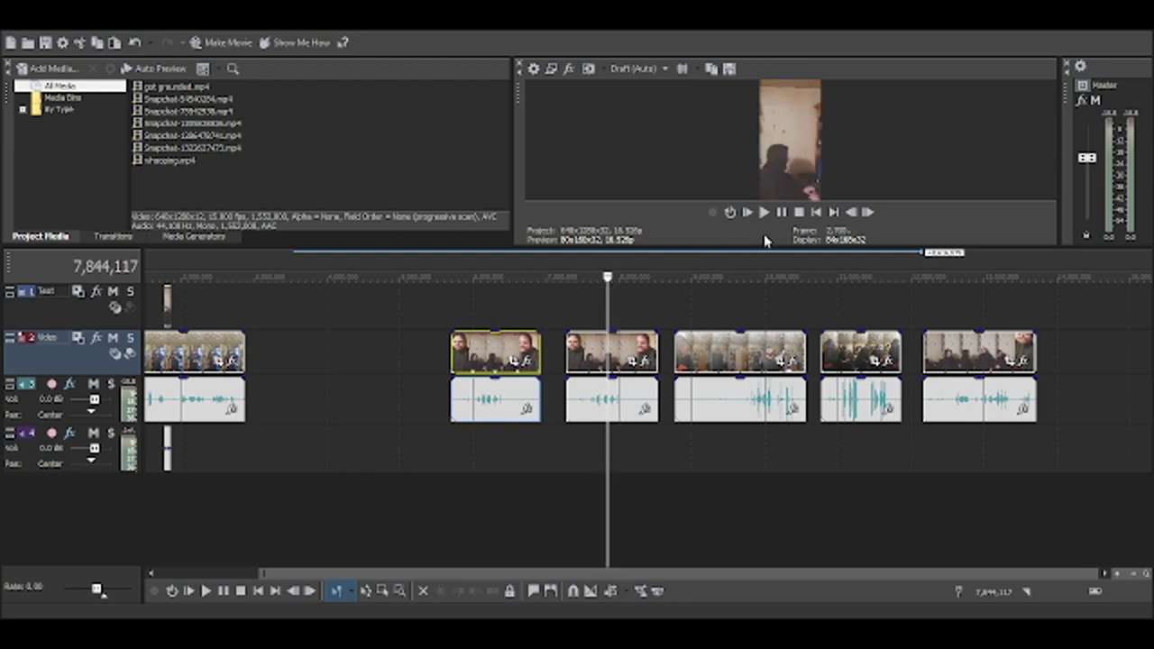
pyautogui.click(764, 213)
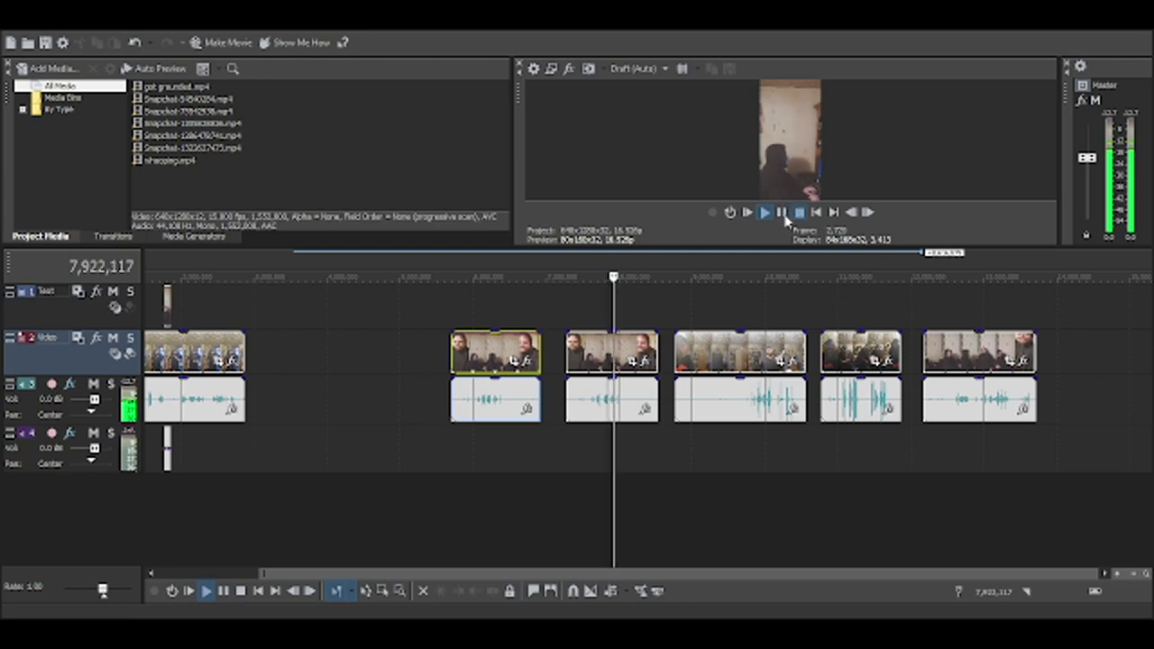
pyautogui.click(796, 213)
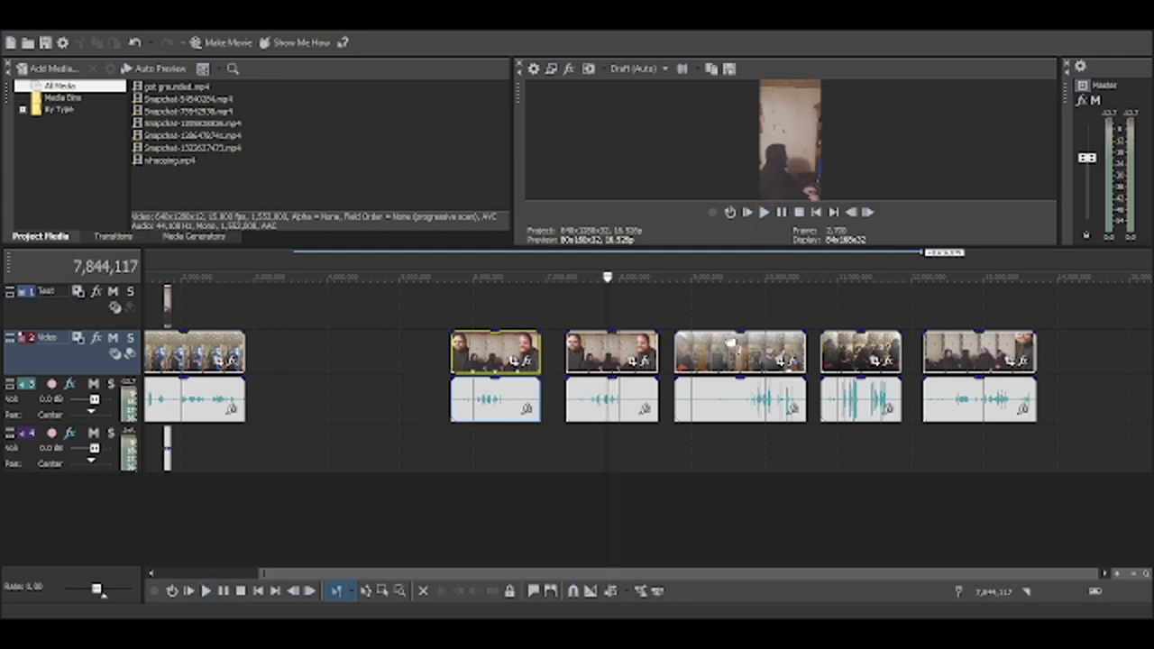
pyautogui.click(682, 277)
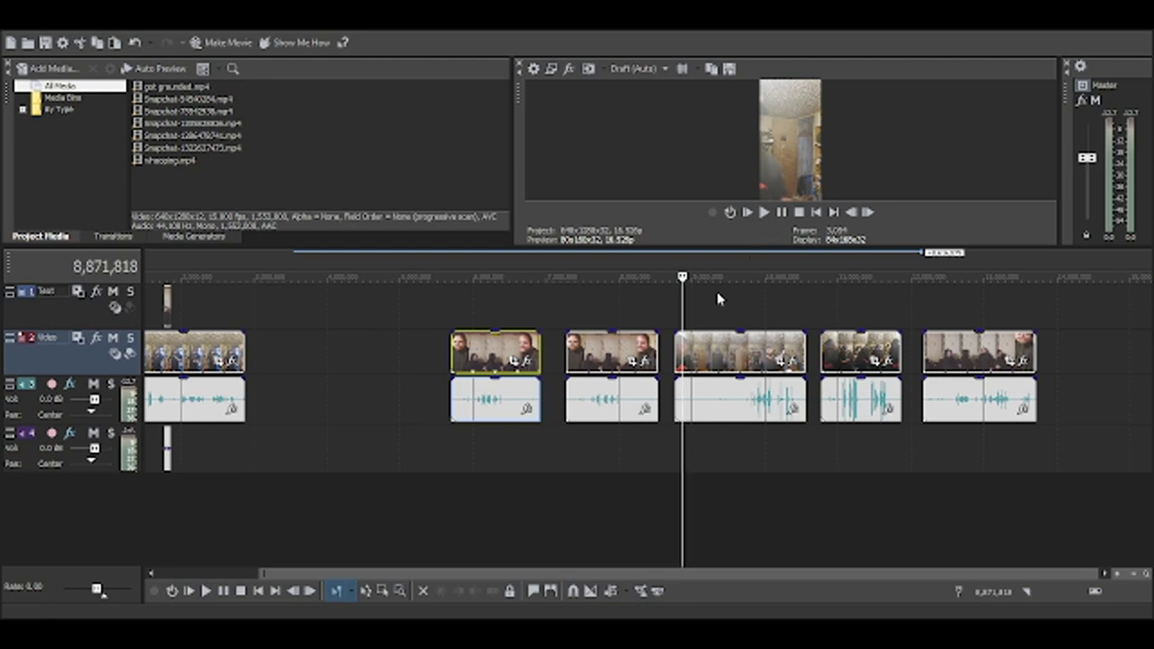
pyautogui.moveTo(682, 277); pyautogui.dragTo(677, 277)
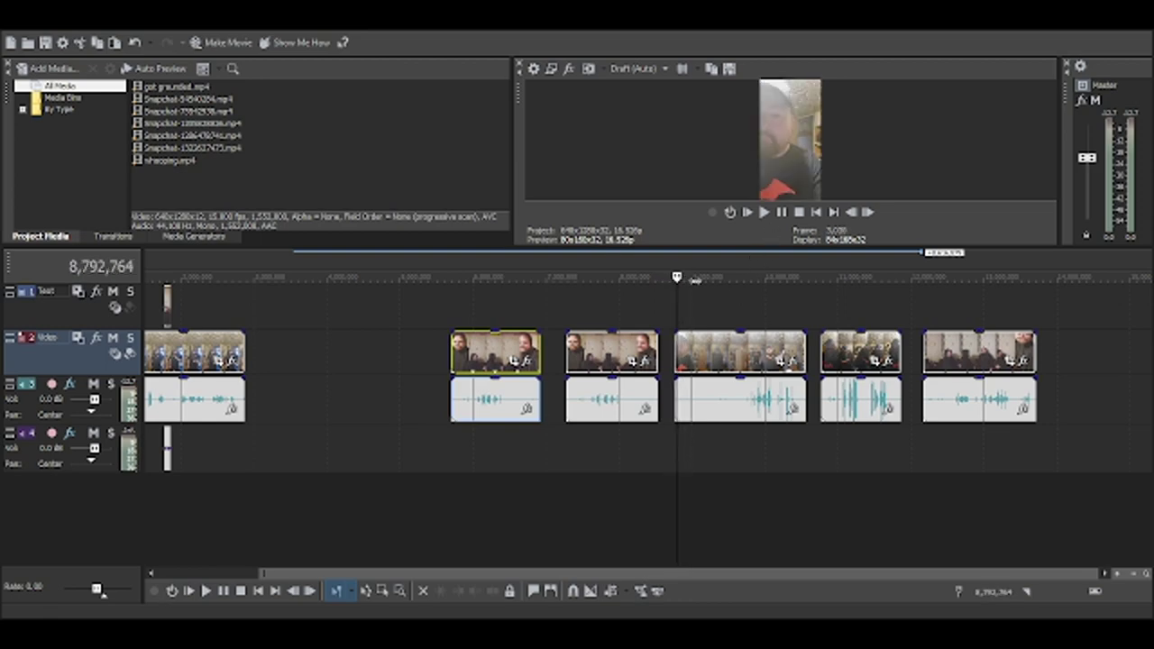
pyautogui.moveTo(677, 278)
pyautogui.mouseDown()
pyautogui.moveTo(790, 277)
pyautogui.moveTo(756, 278)
pyautogui.mouseUp()
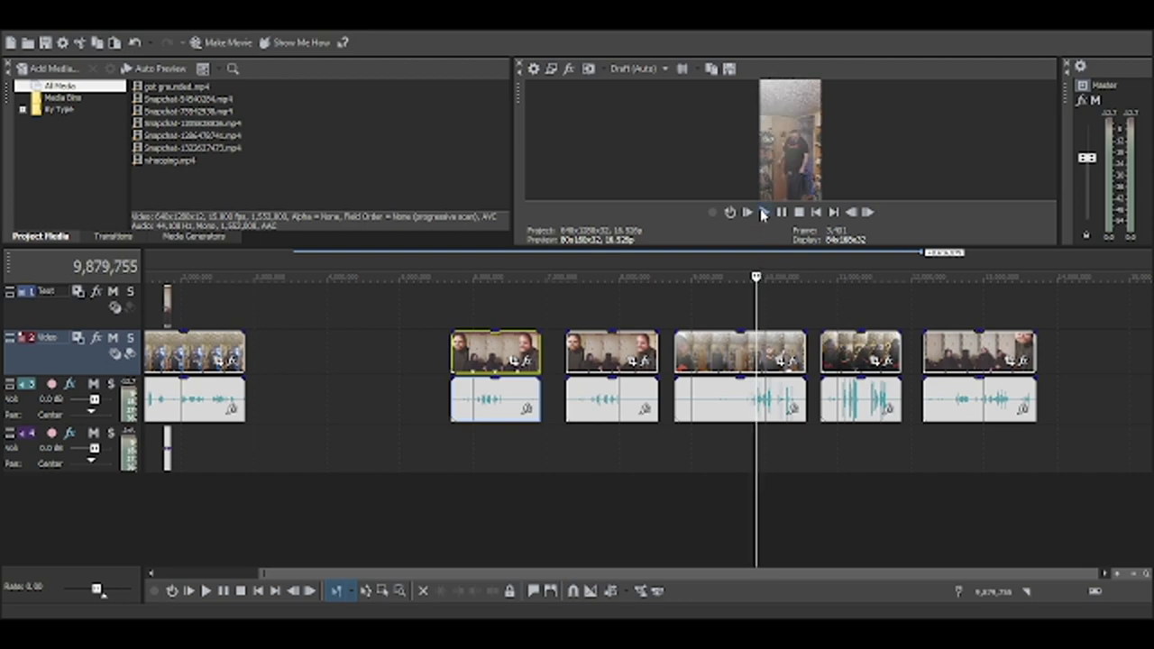
pyautogui.click(762, 214)
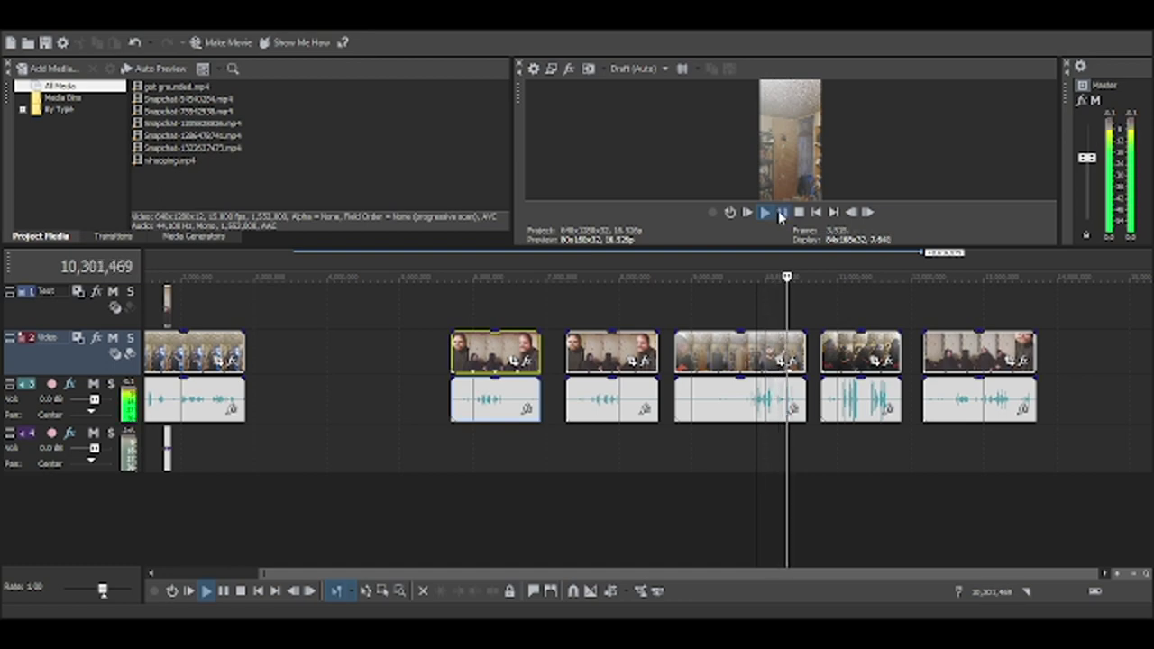
pyautogui.click(780, 212)
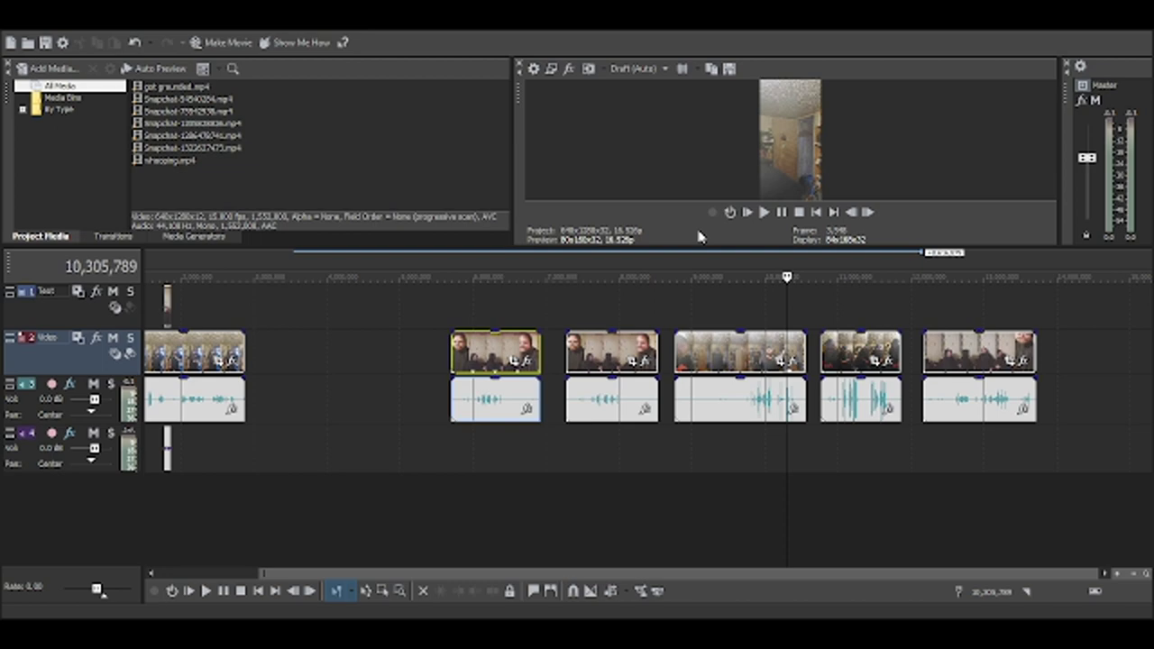
pyautogui.click(824, 278)
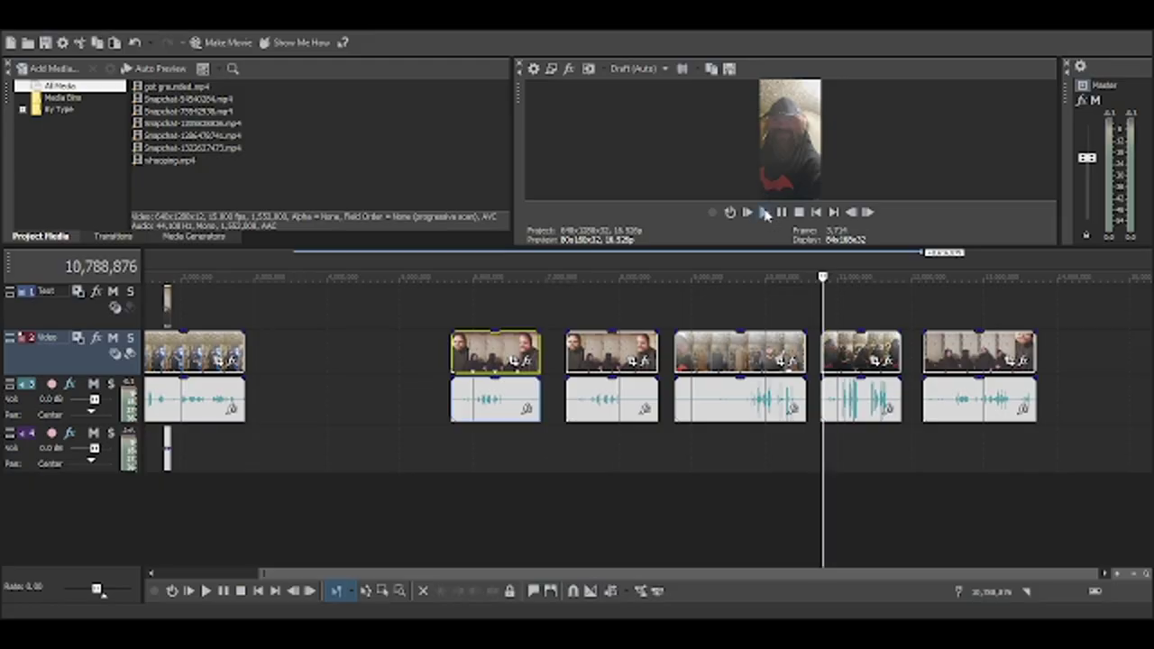
pyautogui.click(765, 212)
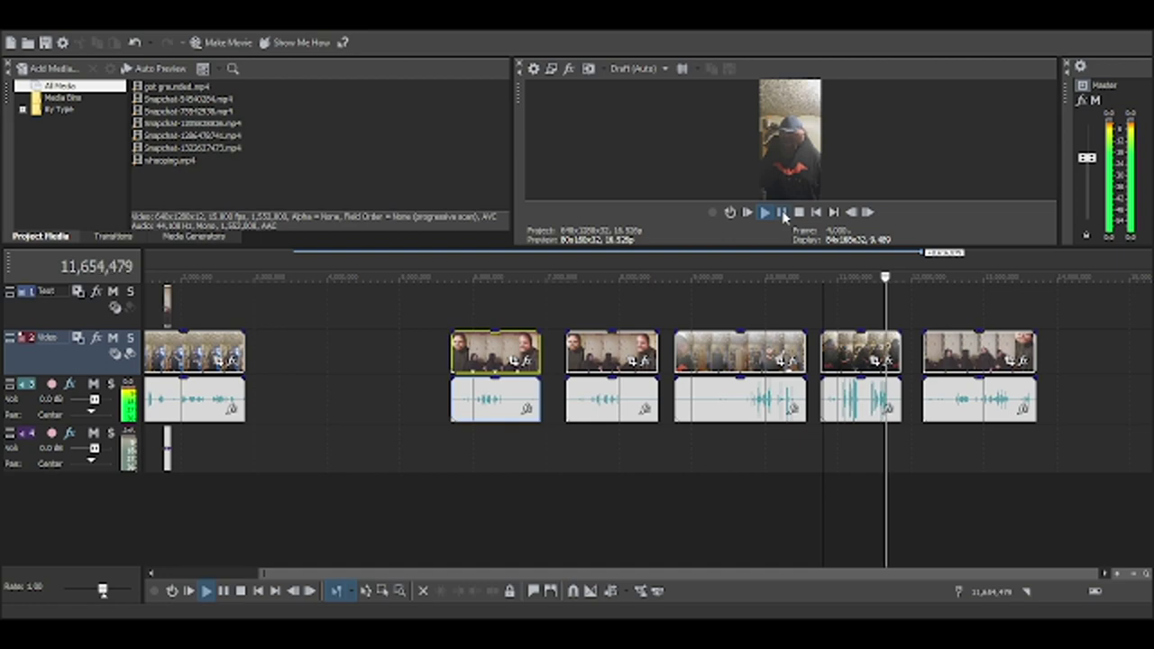
pyautogui.click(783, 213)
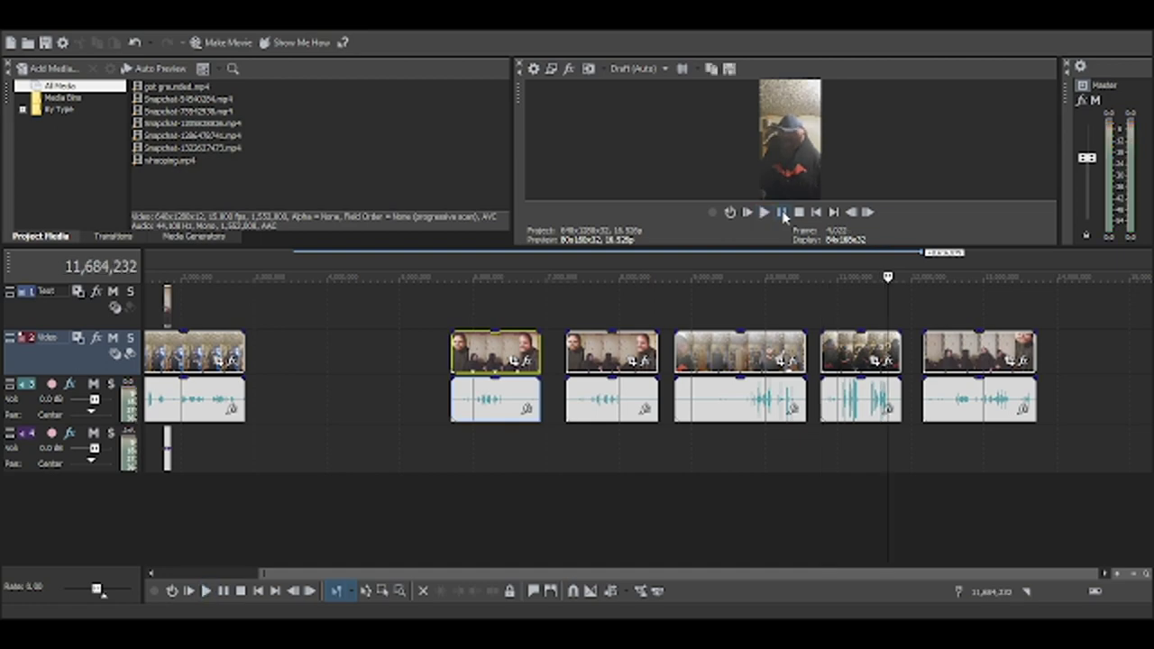